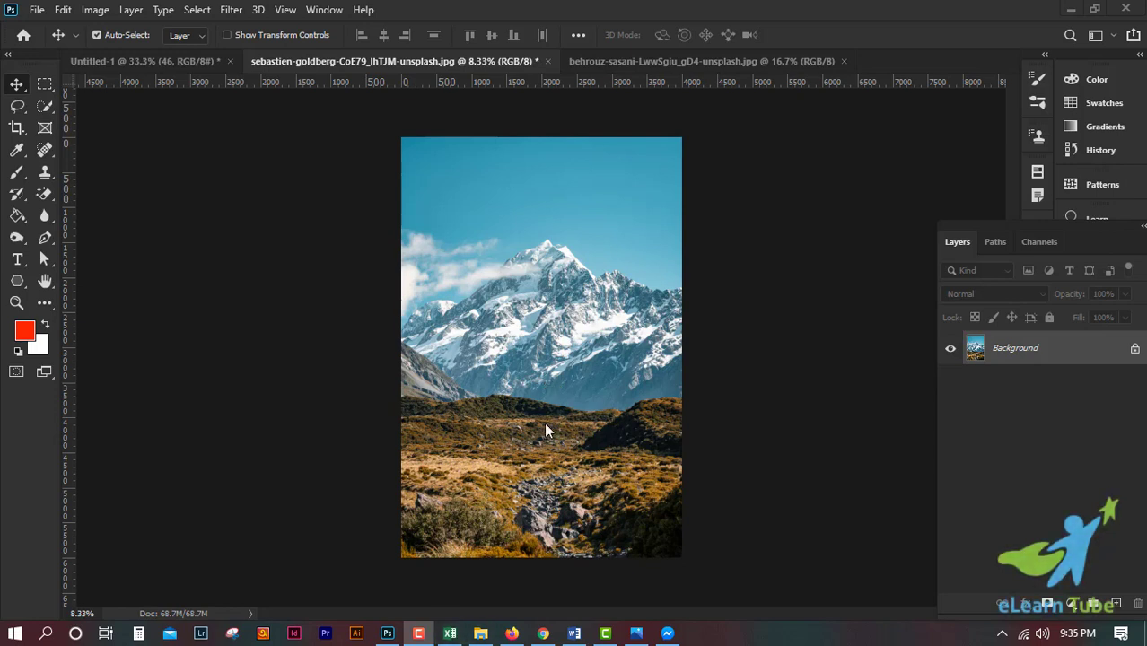
Compare the man photo and the mountain landscape, zooming the mountain image in and out.
click(687, 61)
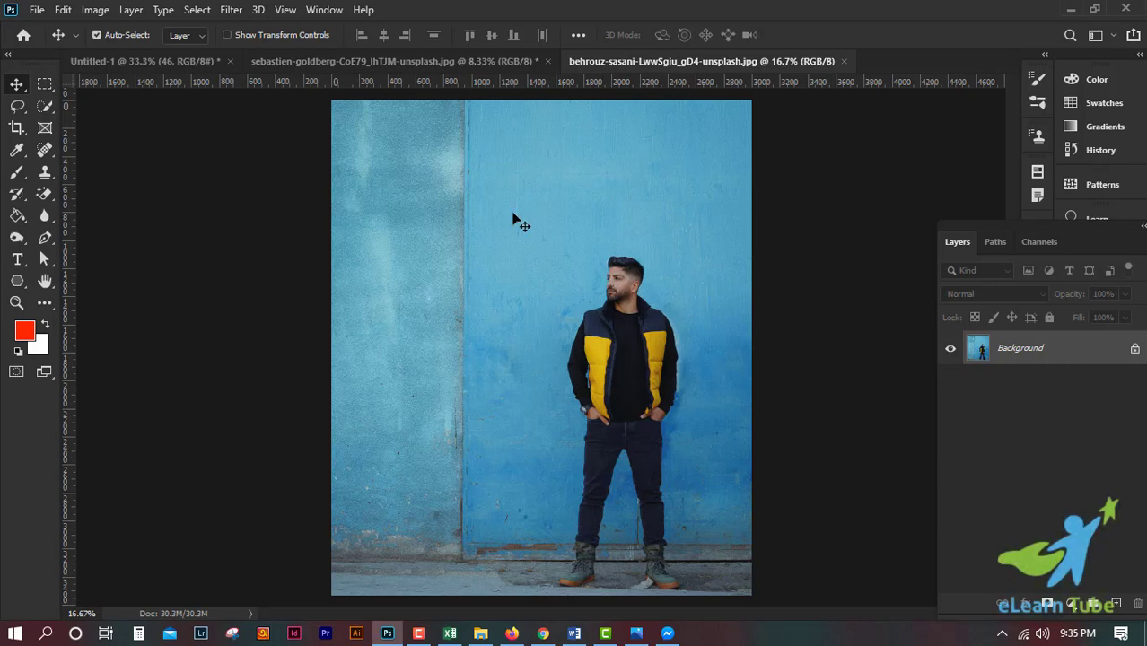
click(499, 61)
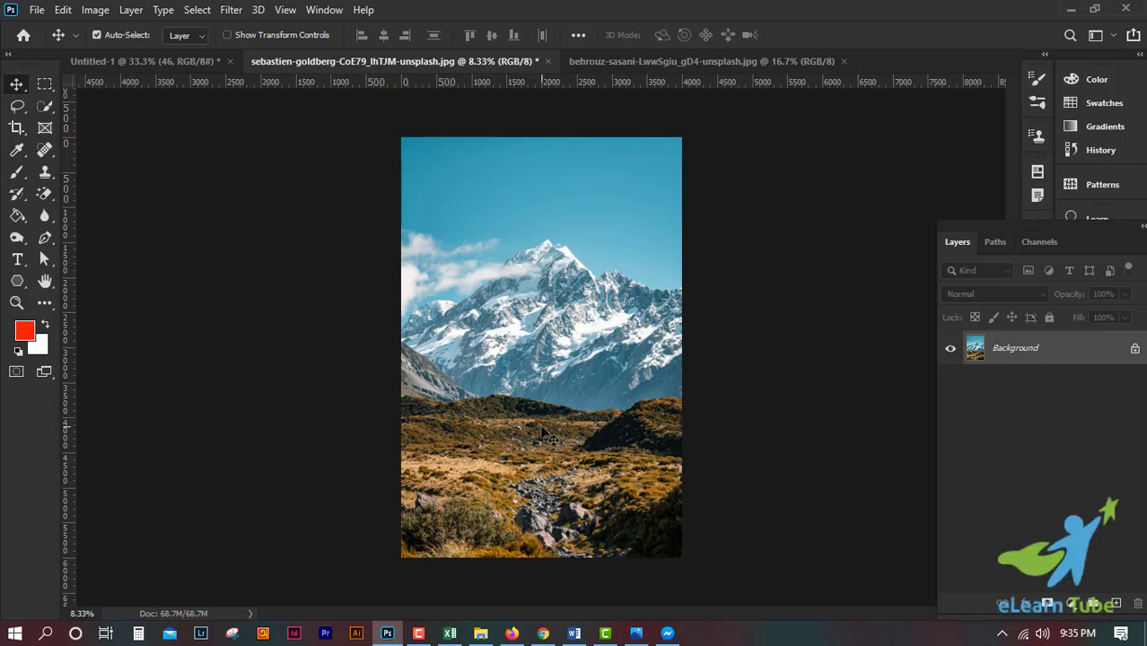
key(ctrl+plus)
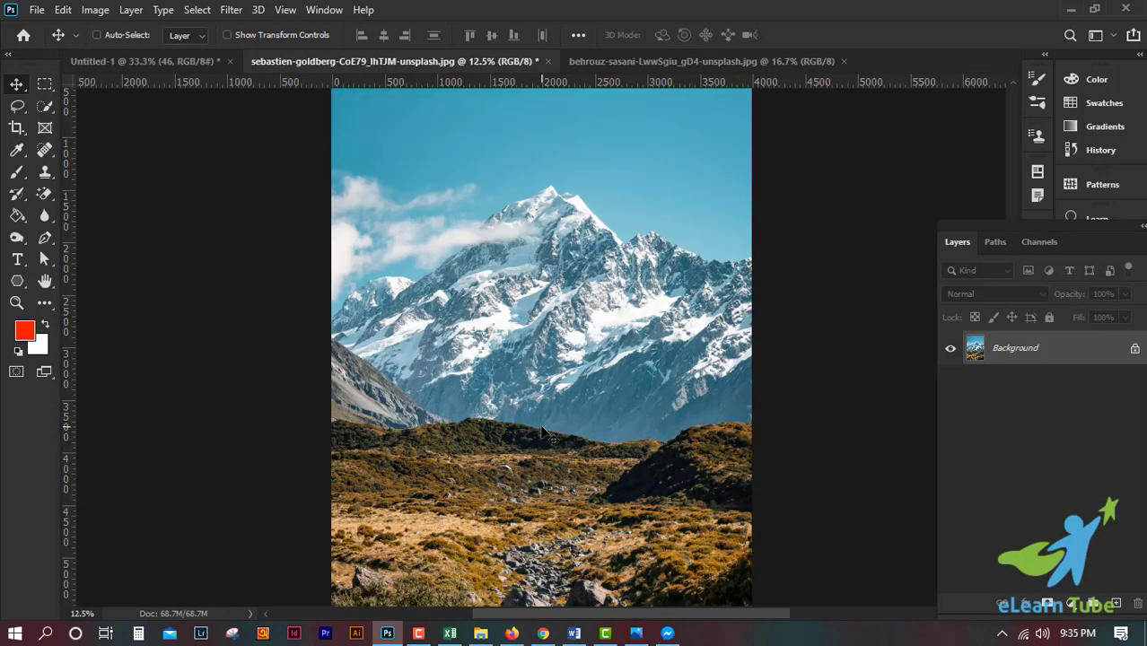
click(629, 62)
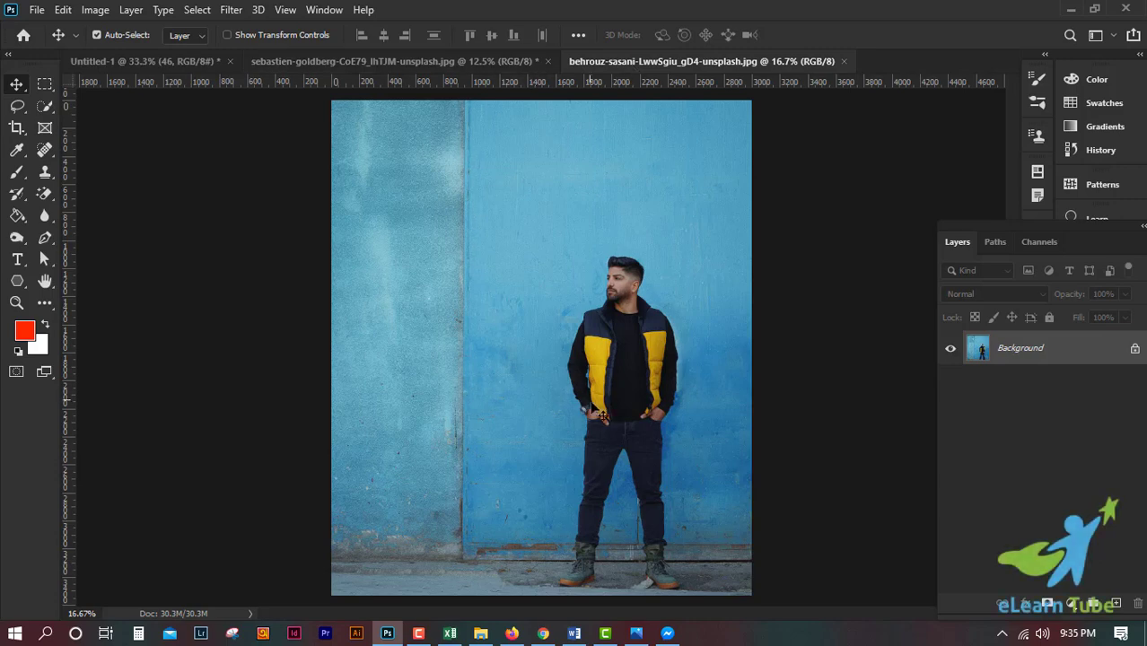
click(442, 61)
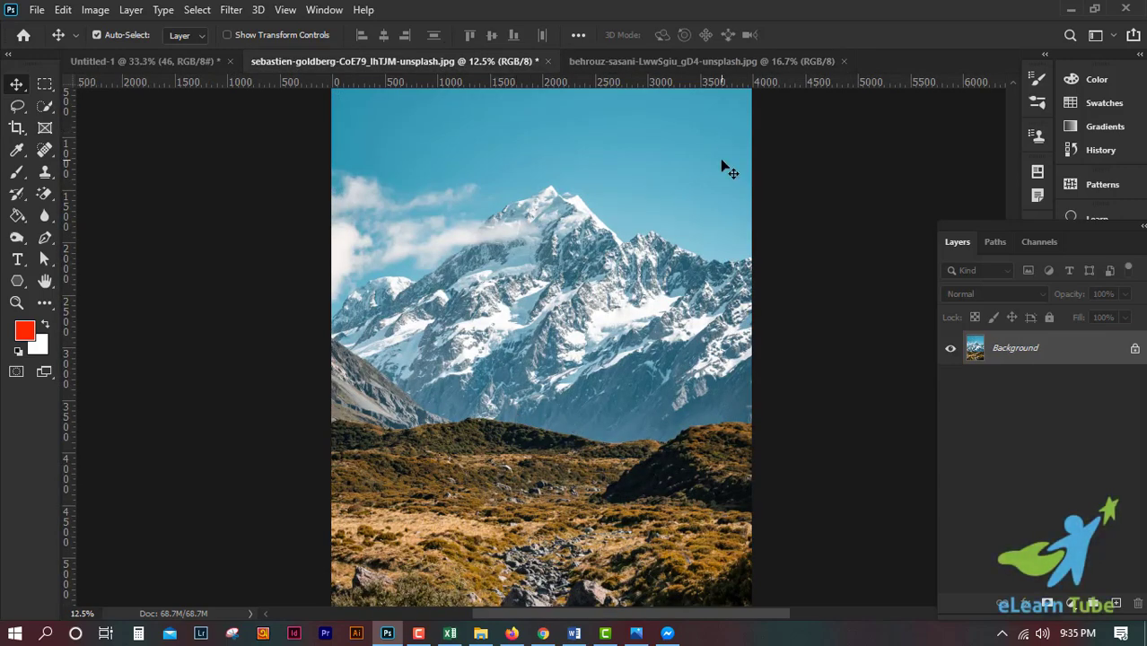
key(ctrl+minus)
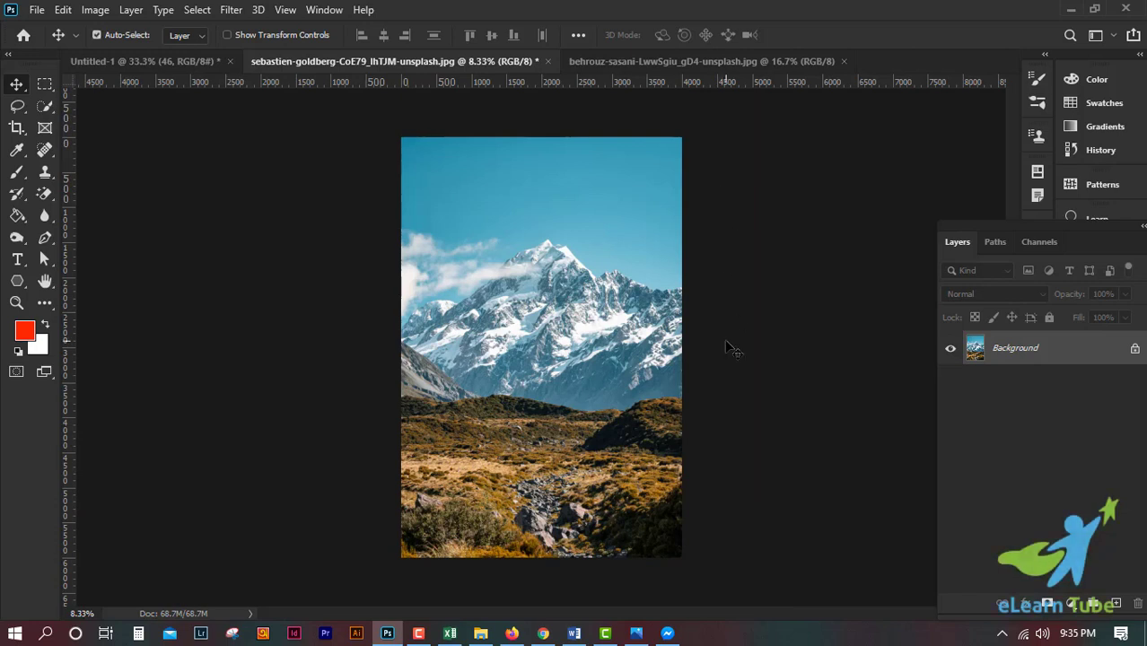
Bring up the man photo zoomed out and select the entire image.
click(706, 62)
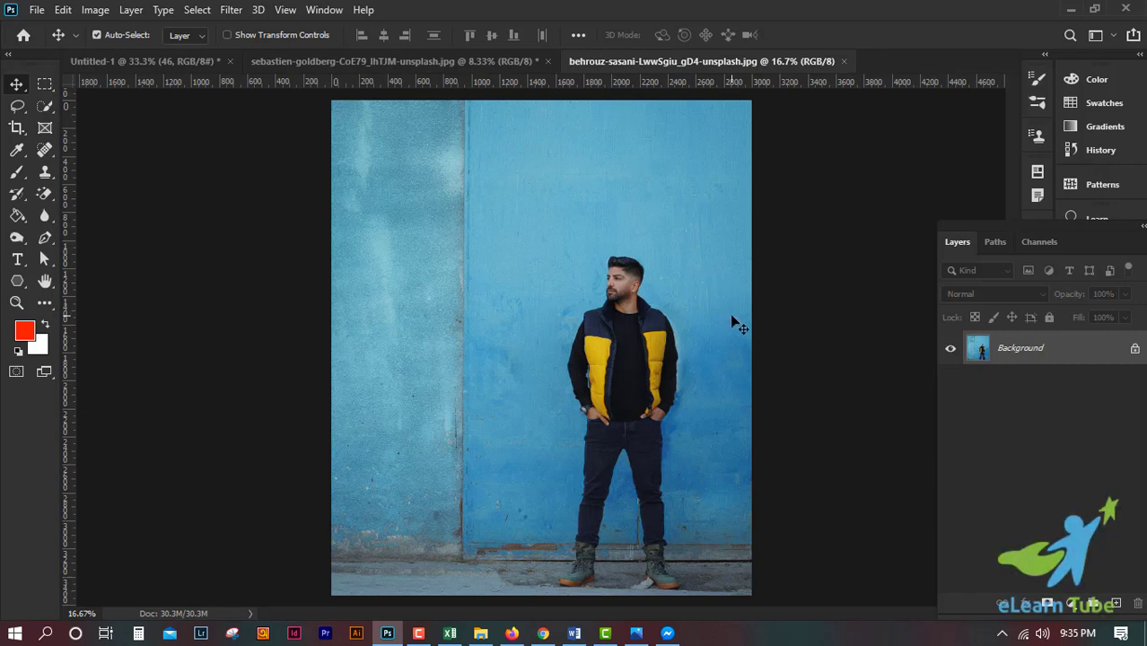
key(ctrl+minus)
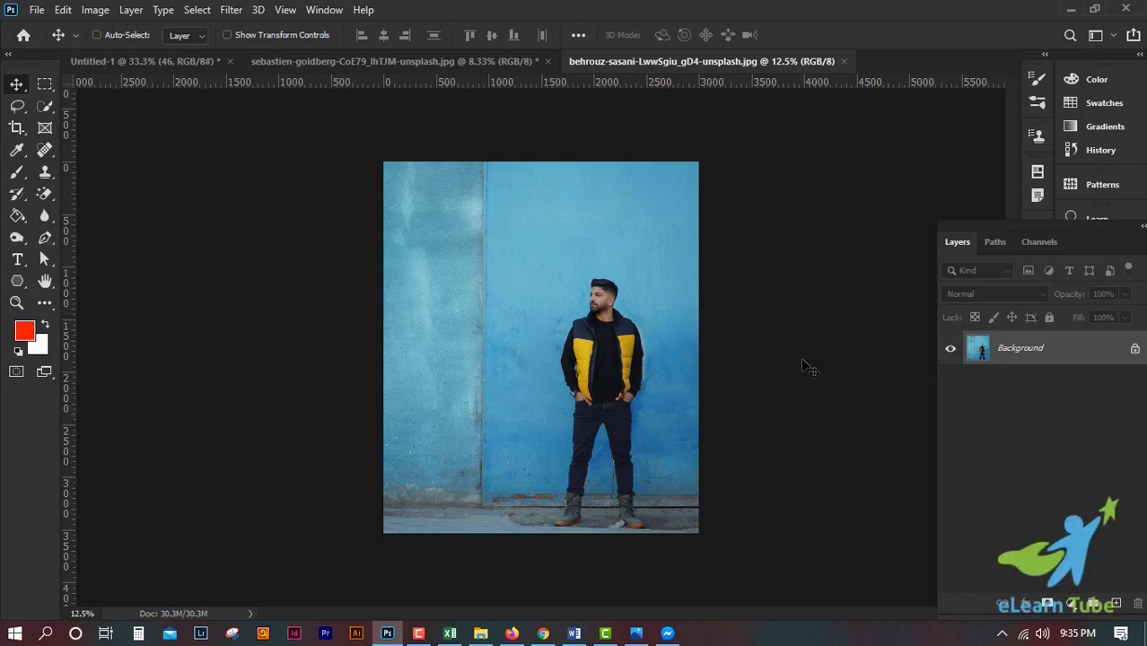
key(ctrl+a)
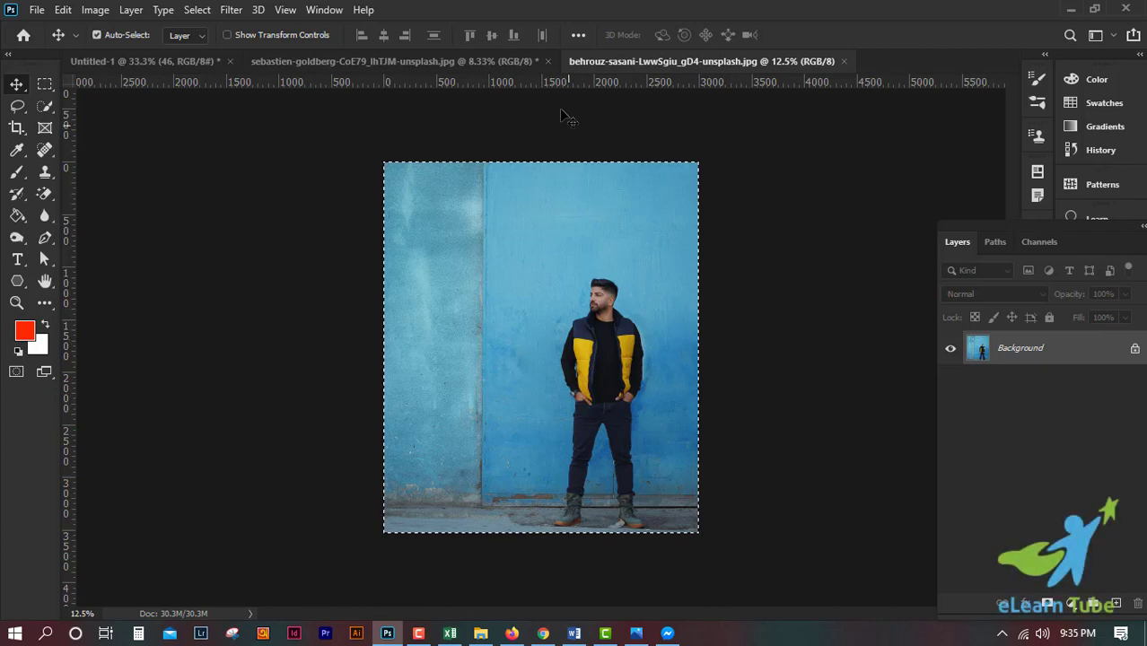
Paste the copied man photo into the mountain landscape as Layer 1 and zoom in.
click(395, 61)
key(ctrl+v)
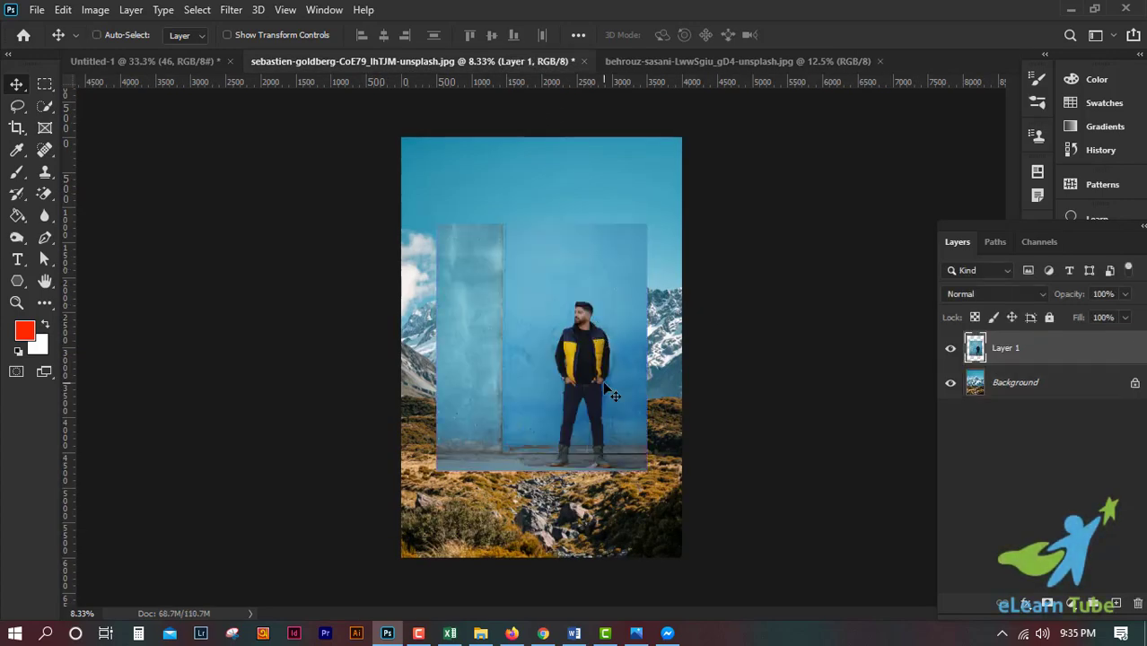
key(ctrl+plus)
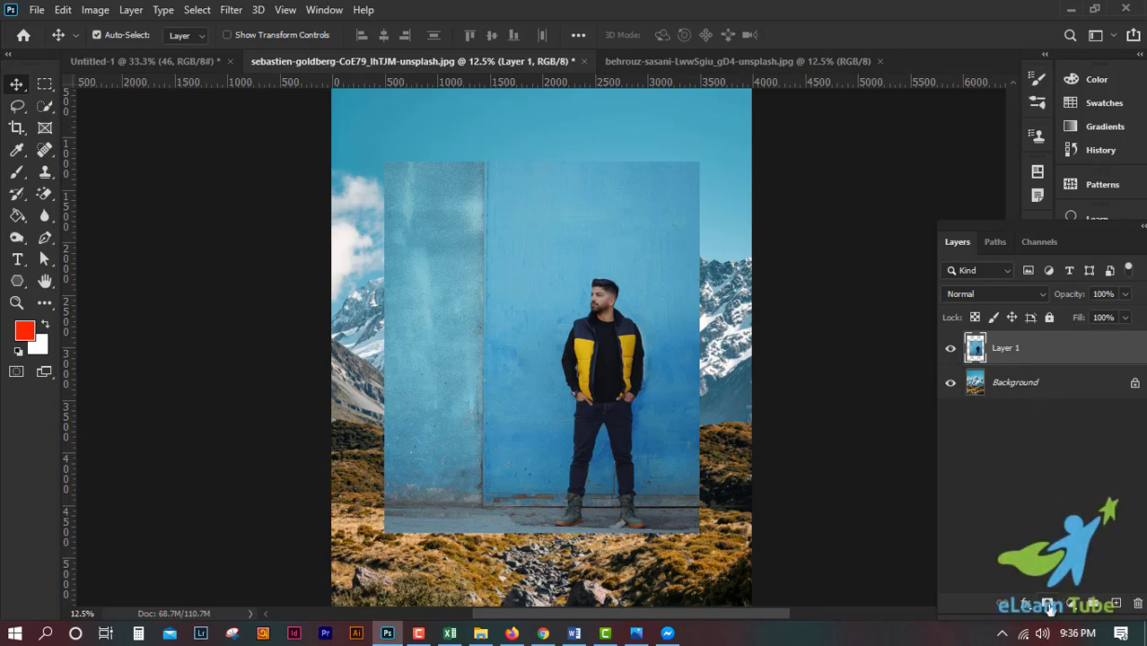
key(ctrl+plus)
key(ctrl+plus)
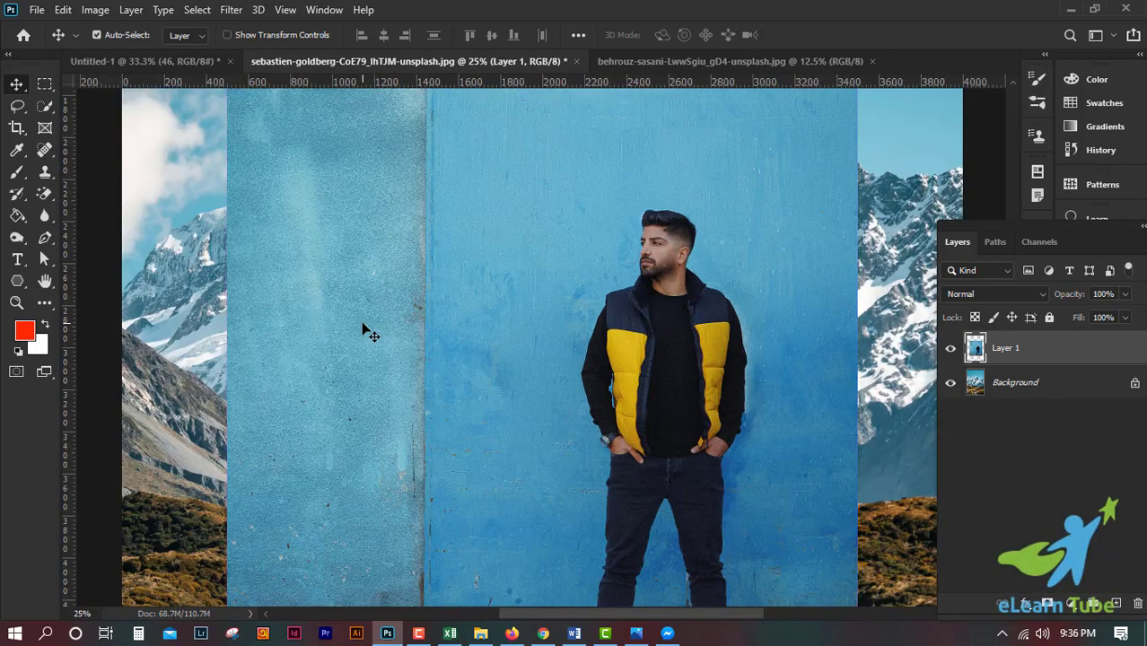
key(ctrl+plus)
mouse_move(525, 359)
mouse_down()
mouse_move(400, 278)
mouse_move(379, 329)
mouse_up()
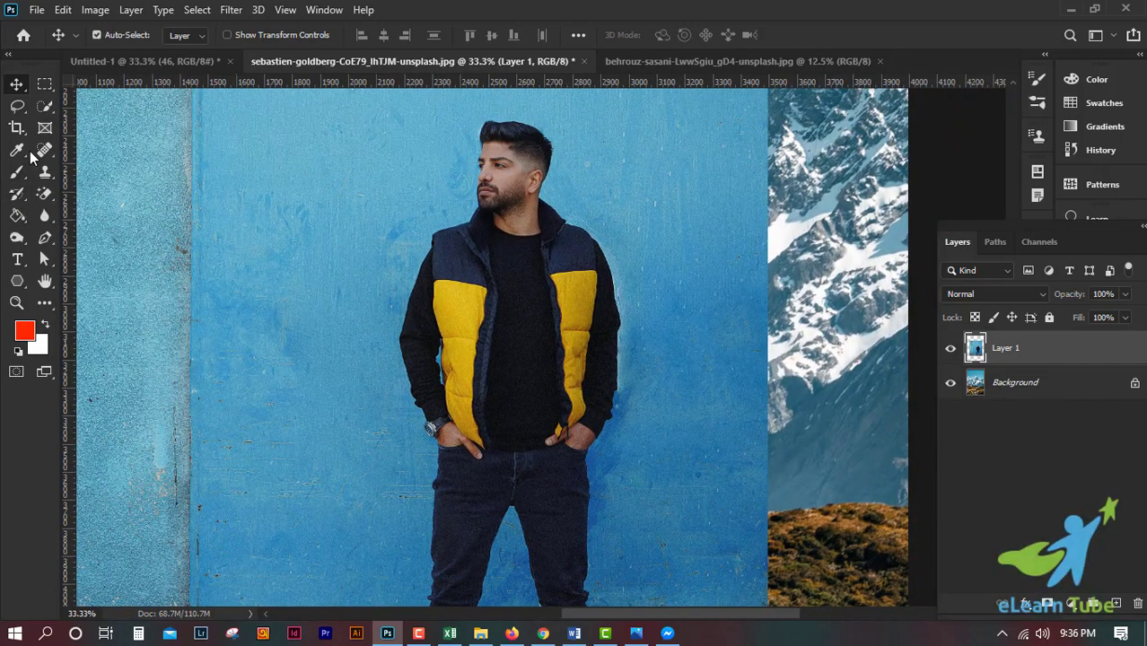
click(44, 86)
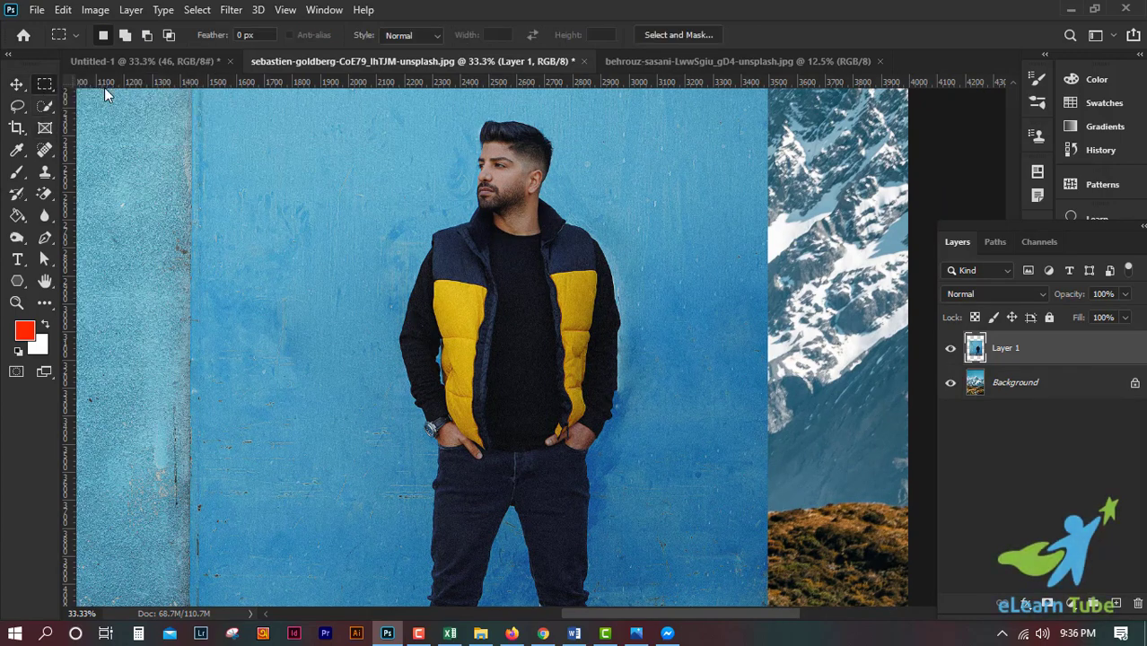
key(ctrl+minus)
key(ctrl+minus)
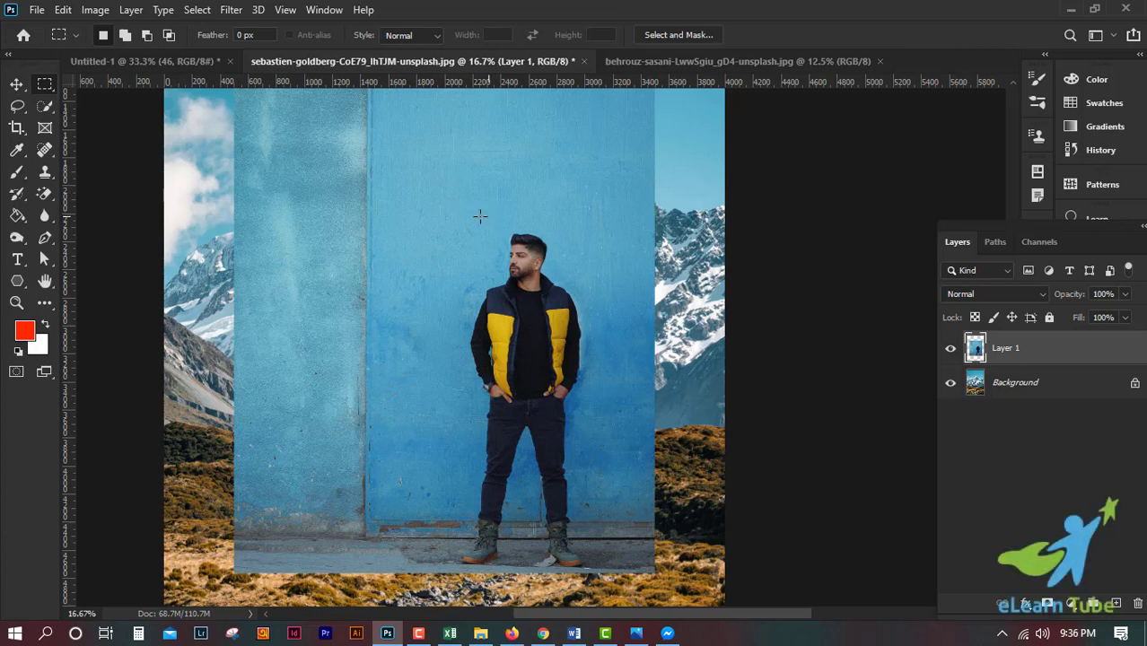
drag(457, 220, 546, 459)
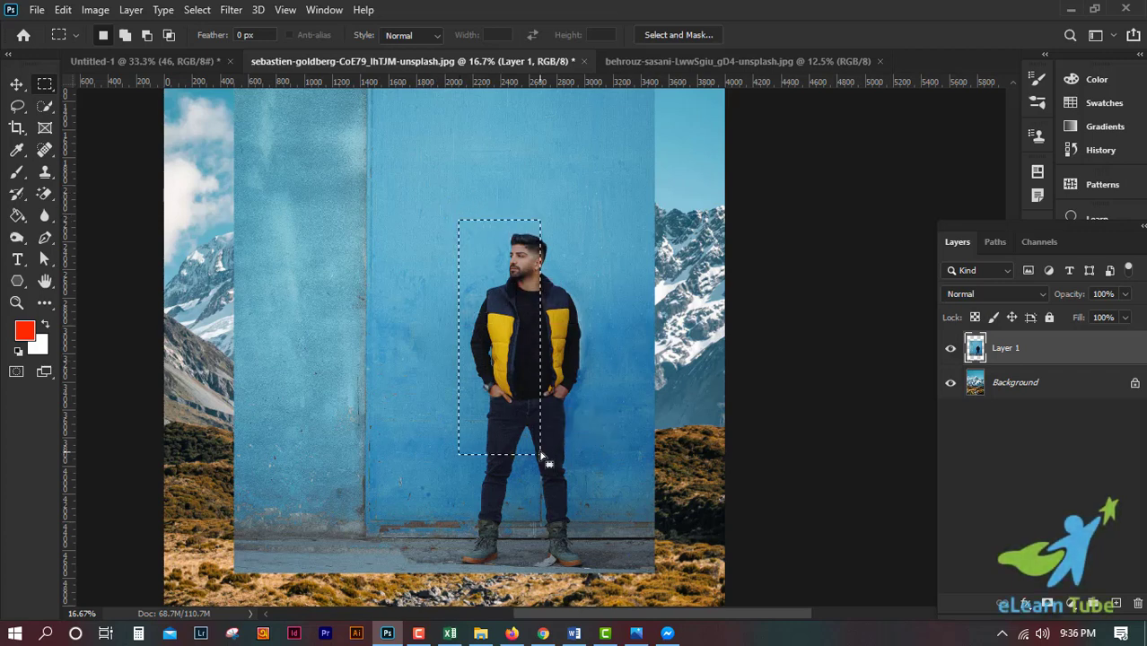
click(113, 133)
Select the man automatically by boxing him with the Object Selection Tool.
right_click(43, 113)
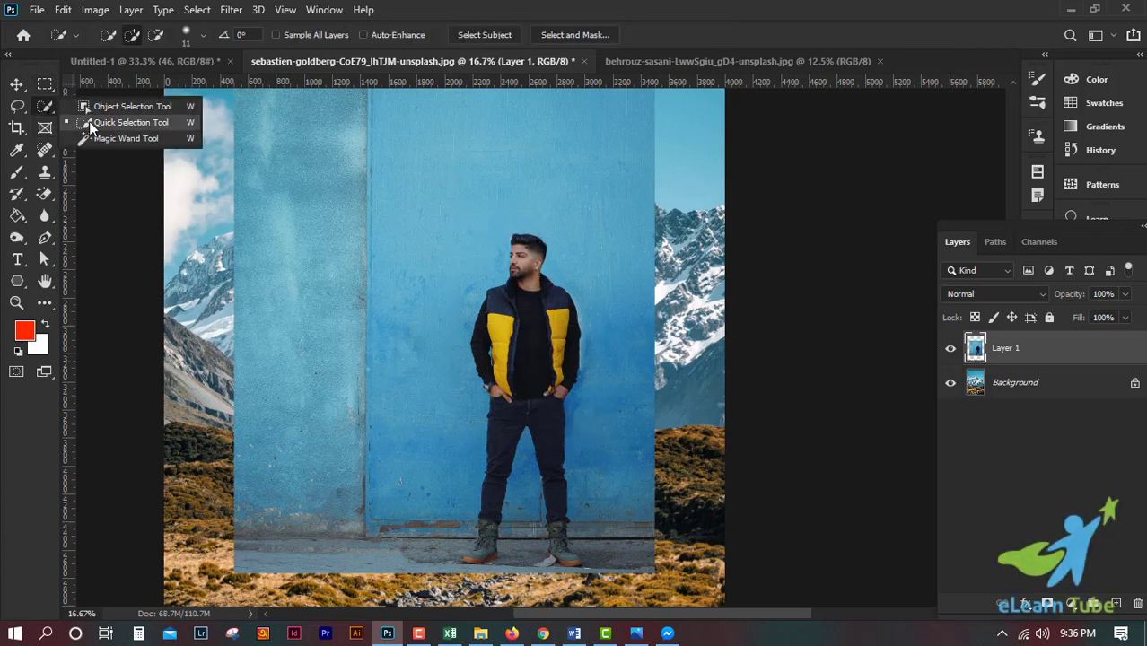
click(105, 105)
drag(444, 219, 607, 564)
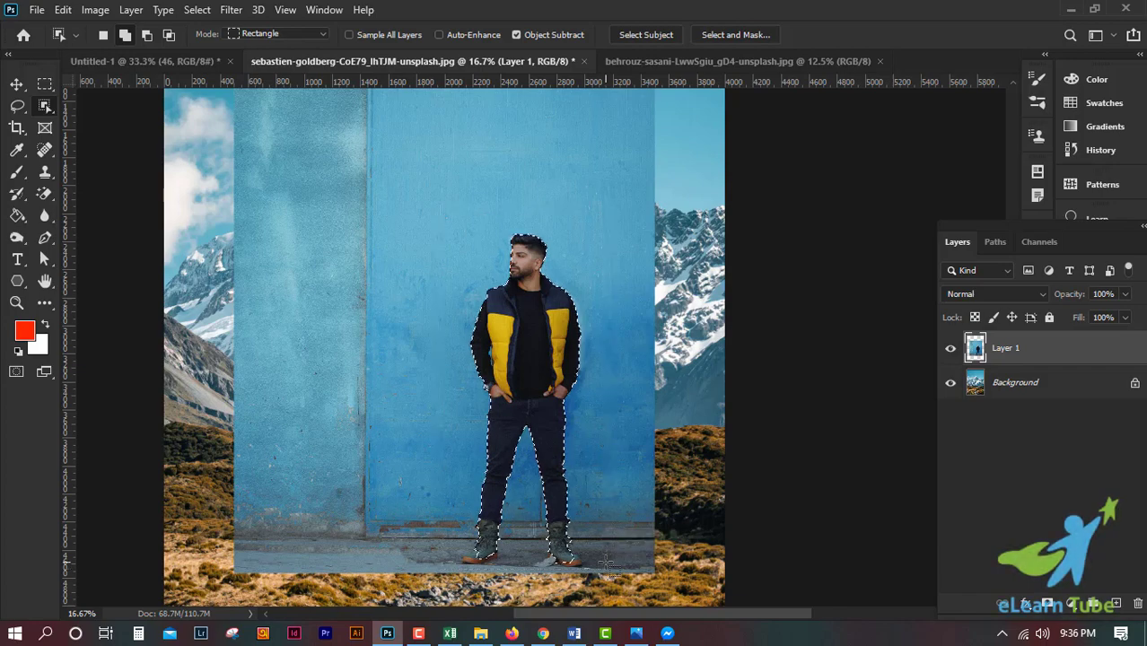
Zoom in on the man's boots and switch to the Quick Selection Tool.
key(ctrl+plus)
key(ctrl+plus)
drag(604, 392, 609, 171)
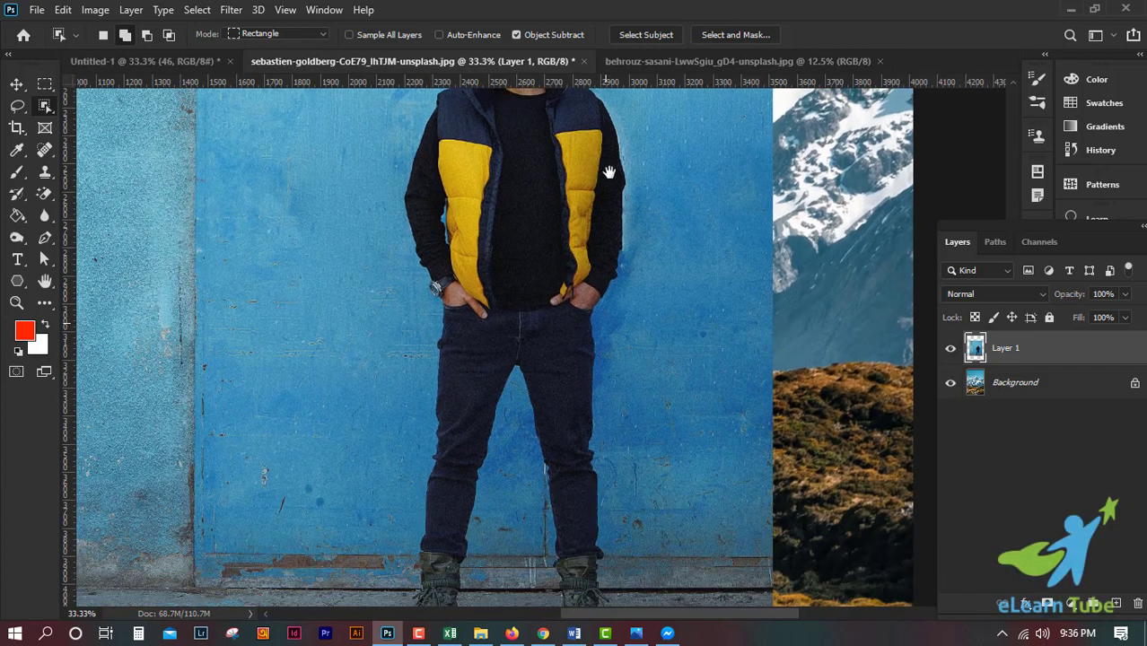
scroll(619, 279, down, 3)
key(ctrl+plus)
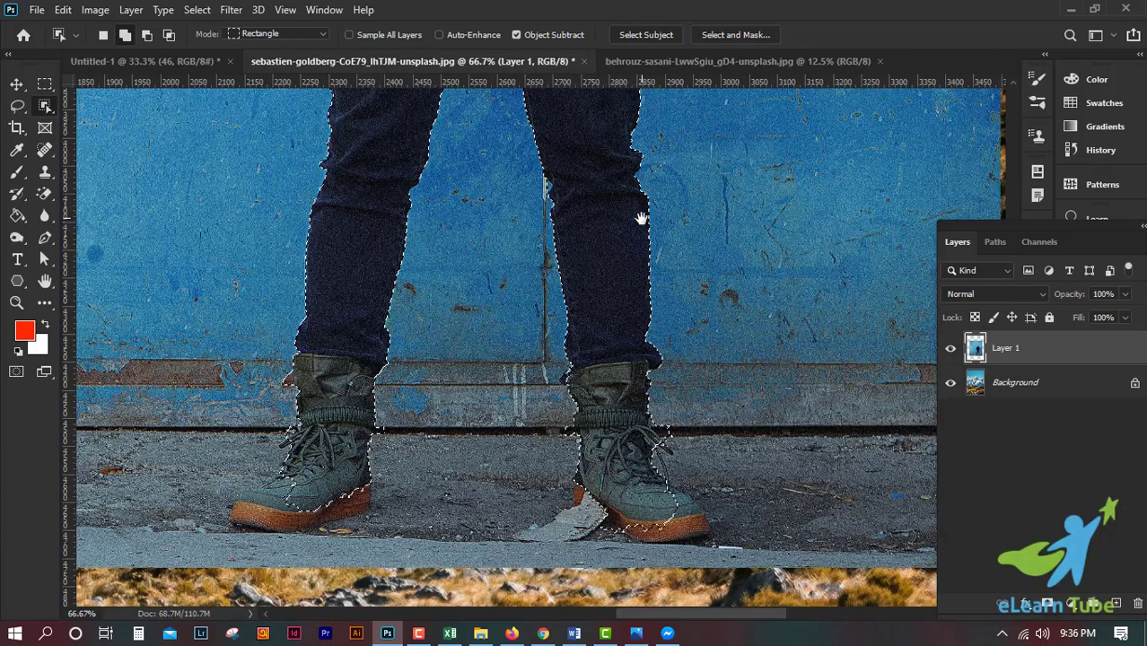
key(ctrl+plus)
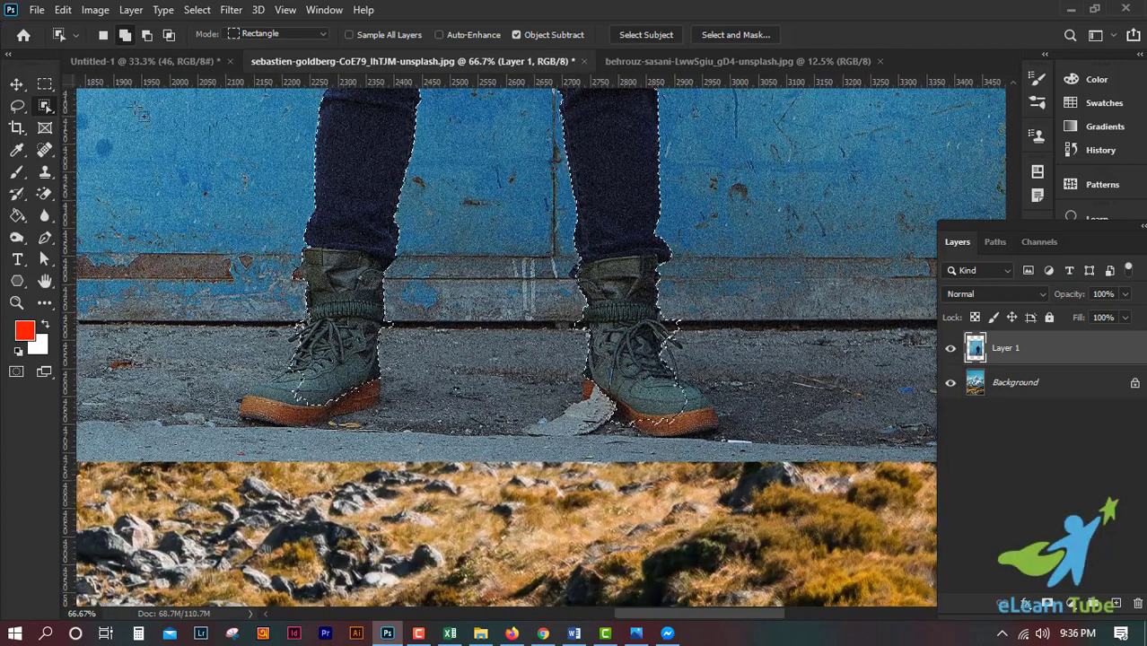
right_click(44, 107)
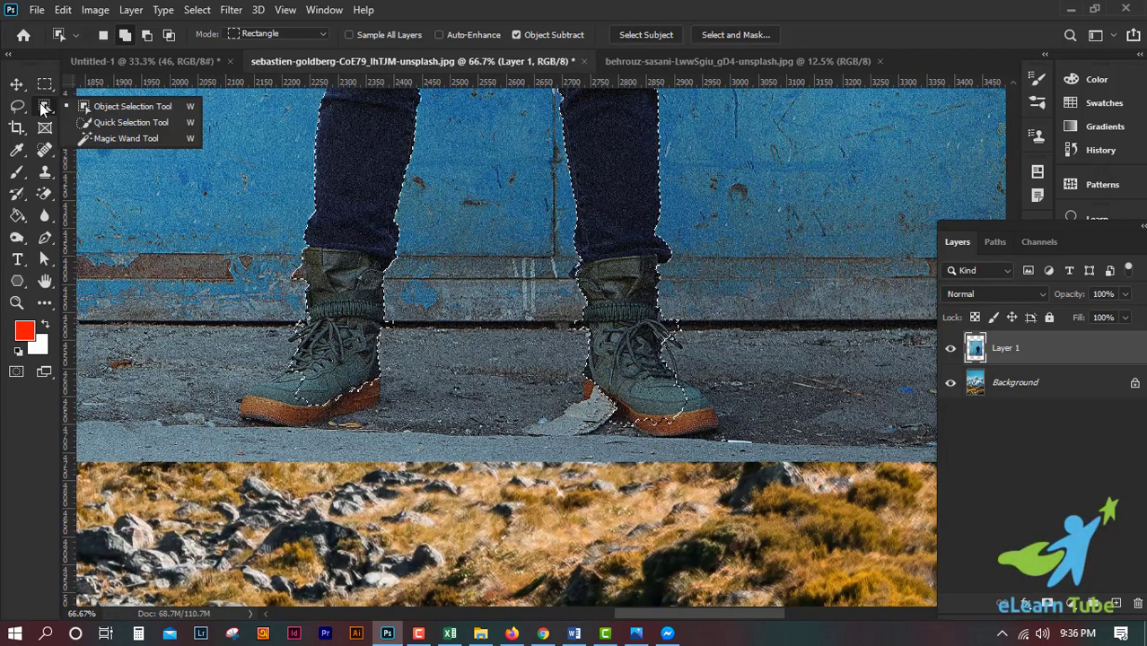
click(92, 125)
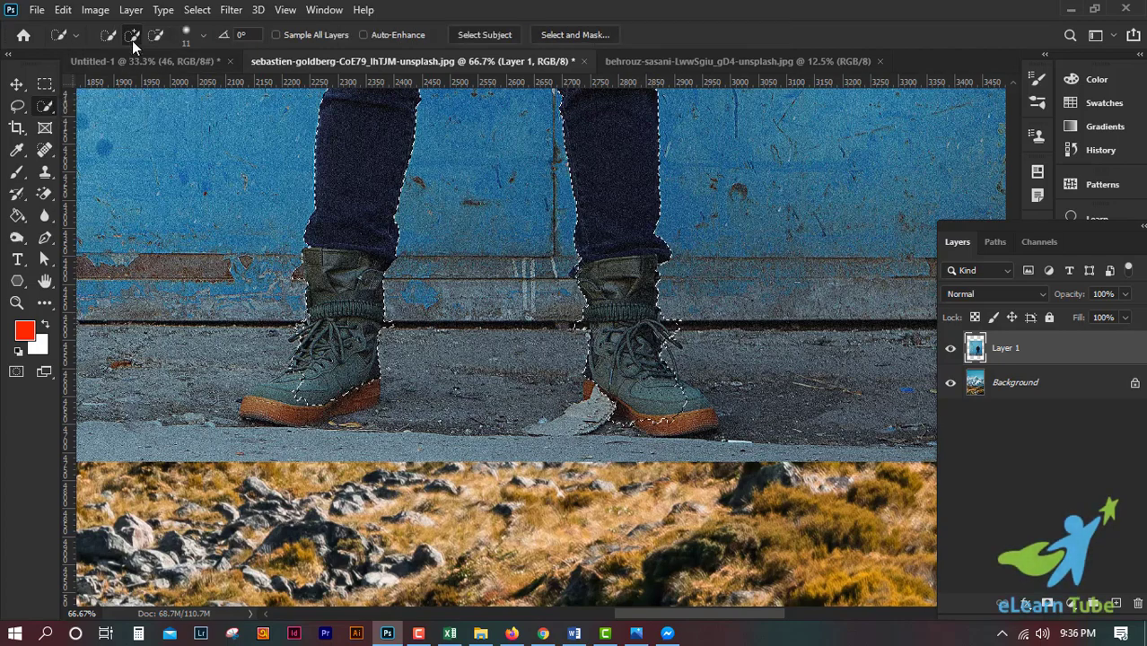
Paint the boot's toe, orange sole and heel edge into the selection.
key(ctrl+plus)
key(ctrl+plus)
mouse_move(291, 308)
mouse_down()
mouse_move(701, 405)
mouse_move(678, 442)
mouse_up()
drag(540, 349, 511, 339)
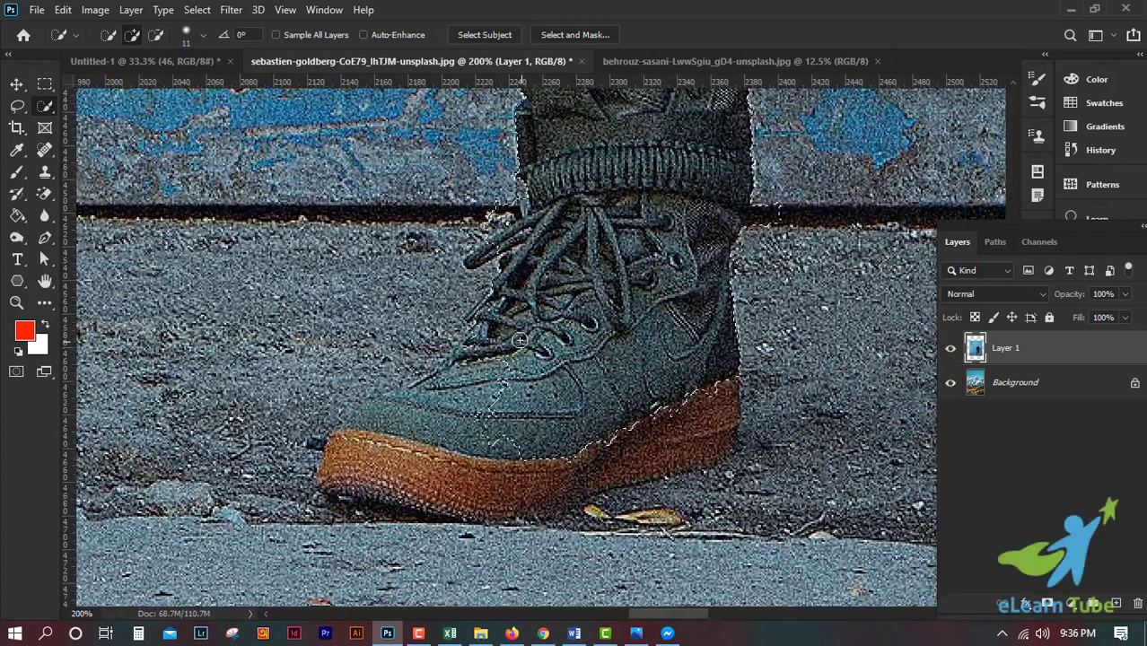
mouse_move(460, 393)
mouse_down()
mouse_move(393, 417)
mouse_move(419, 397)
mouse_up()
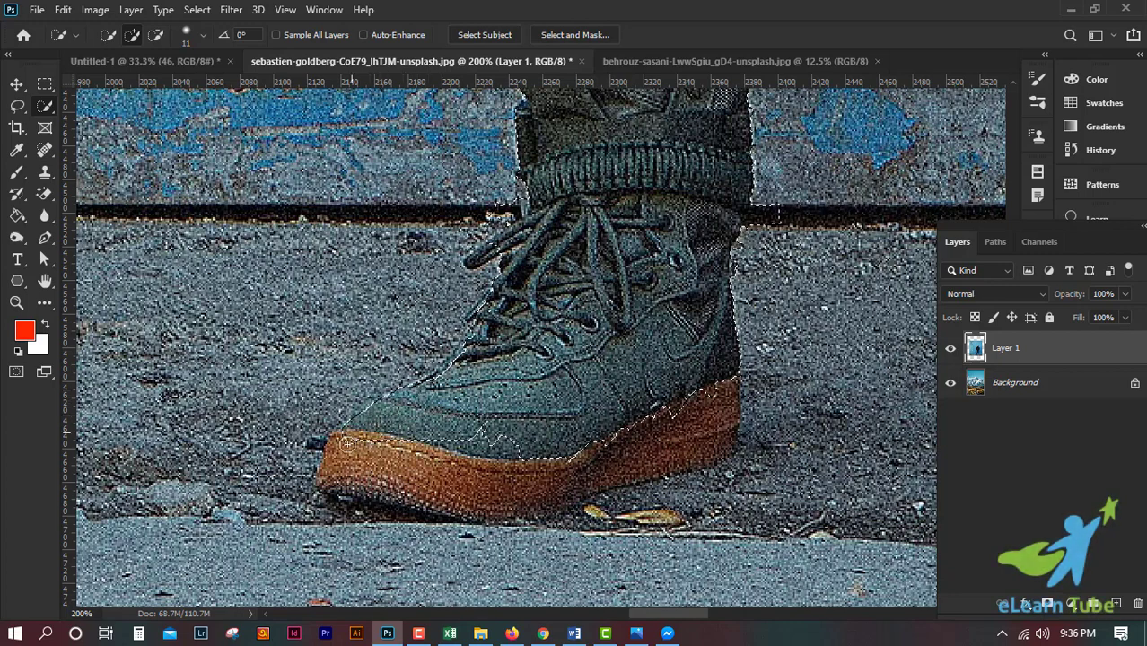
mouse_move(347, 443)
mouse_down()
mouse_move(344, 465)
mouse_move(380, 481)
mouse_up()
mouse_move(449, 484)
mouse_down()
mouse_move(561, 481)
mouse_move(601, 456)
mouse_move(499, 452)
mouse_up()
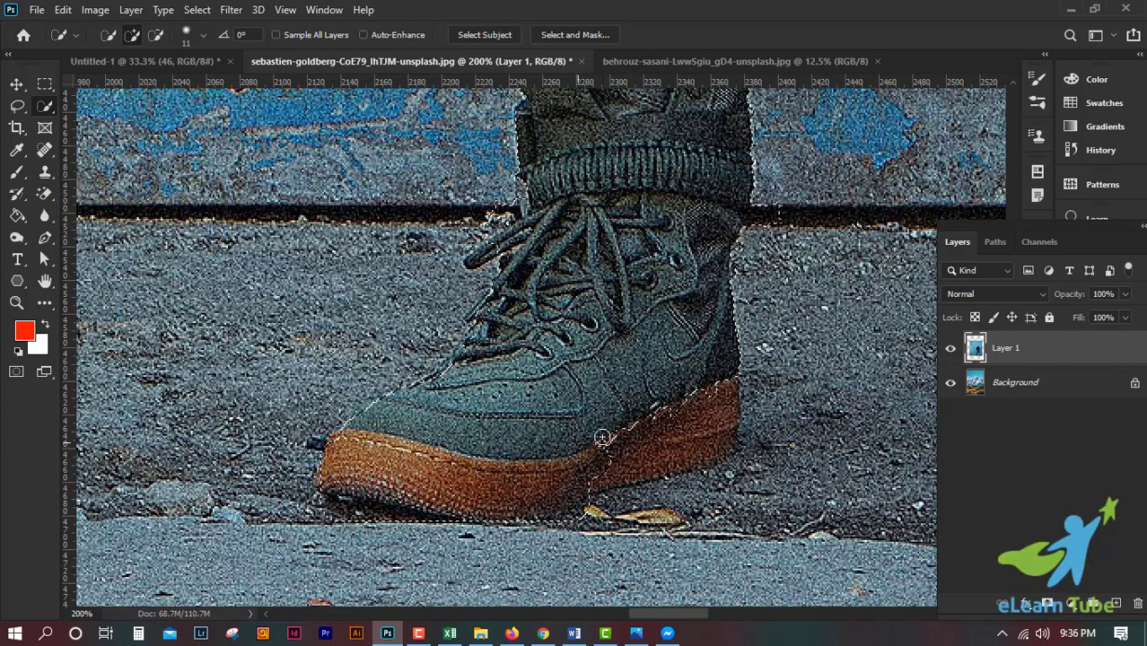
mouse_move(603, 437)
mouse_down()
mouse_move(692, 429)
mouse_move(719, 386)
mouse_move(668, 407)
mouse_move(725, 384)
mouse_move(726, 424)
mouse_move(727, 377)
mouse_up()
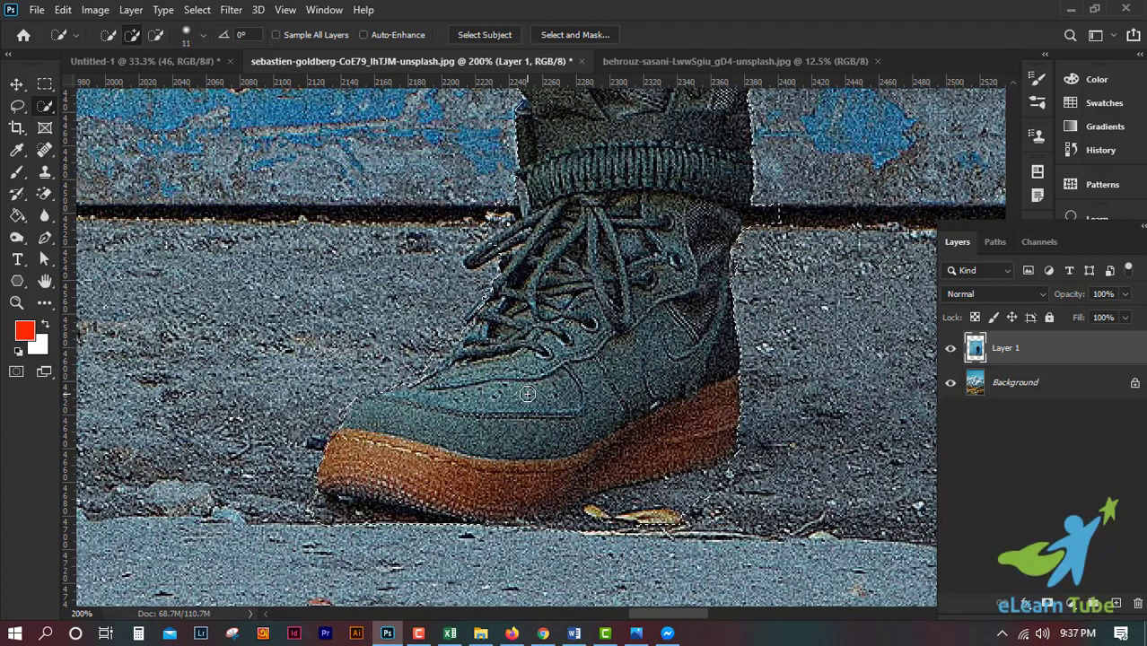
Subtract the pavement from the selection along the sole's bottom edge.
drag(528, 393, 481, 539)
drag(512, 410, 520, 547)
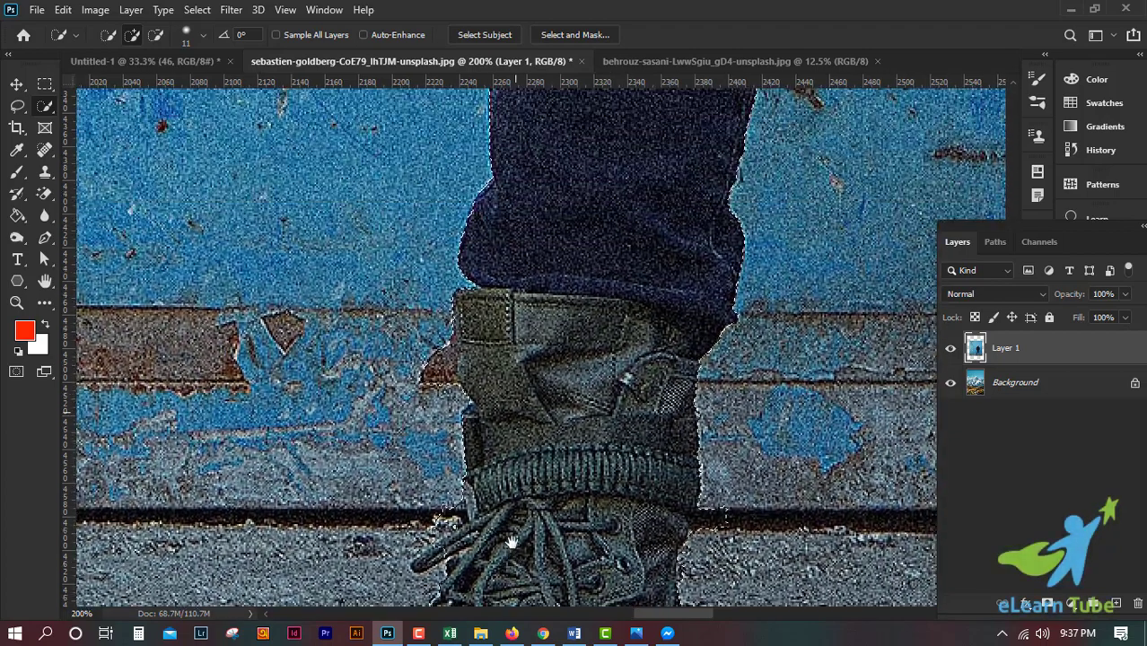
drag(565, 462, 563, 238)
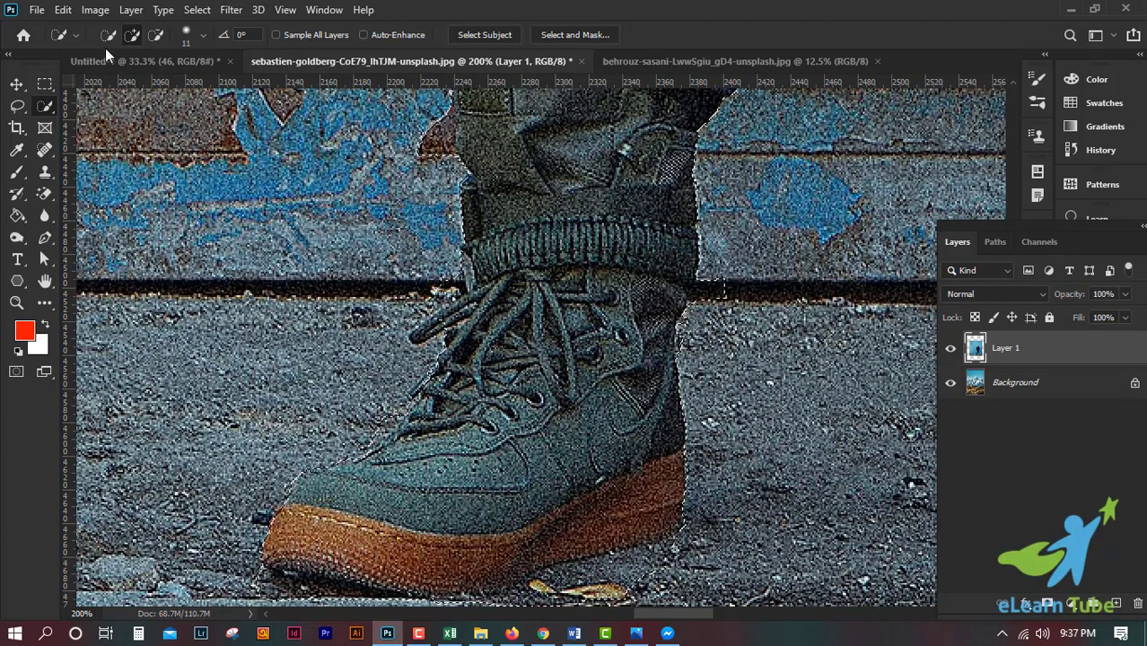
click(156, 34)
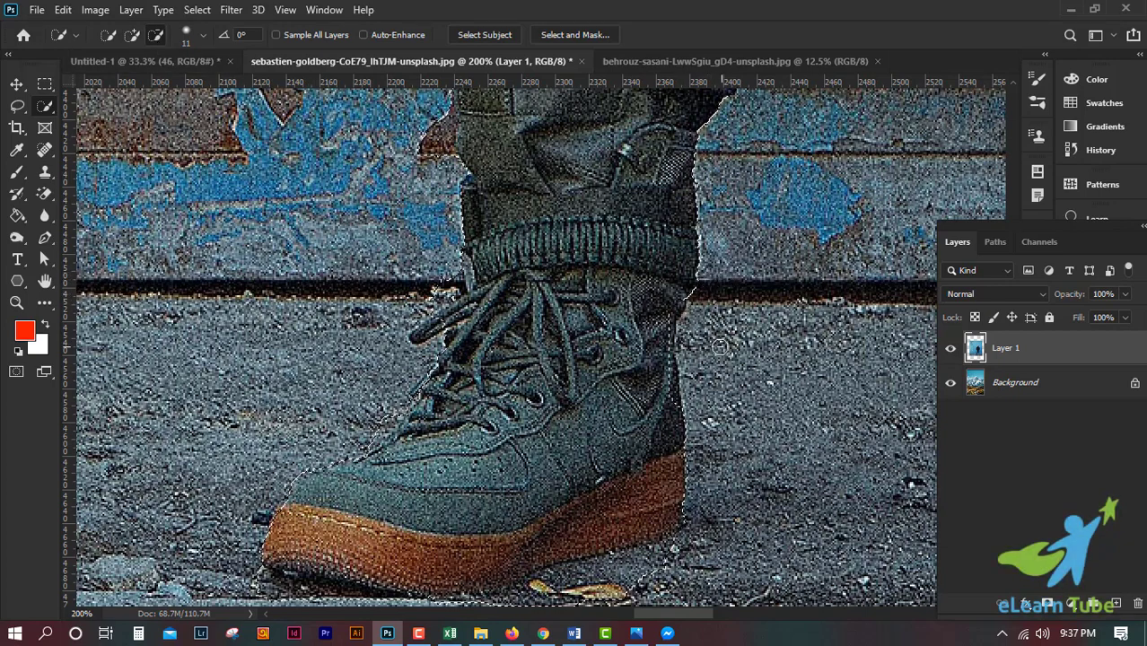
drag(645, 479, 645, 246)
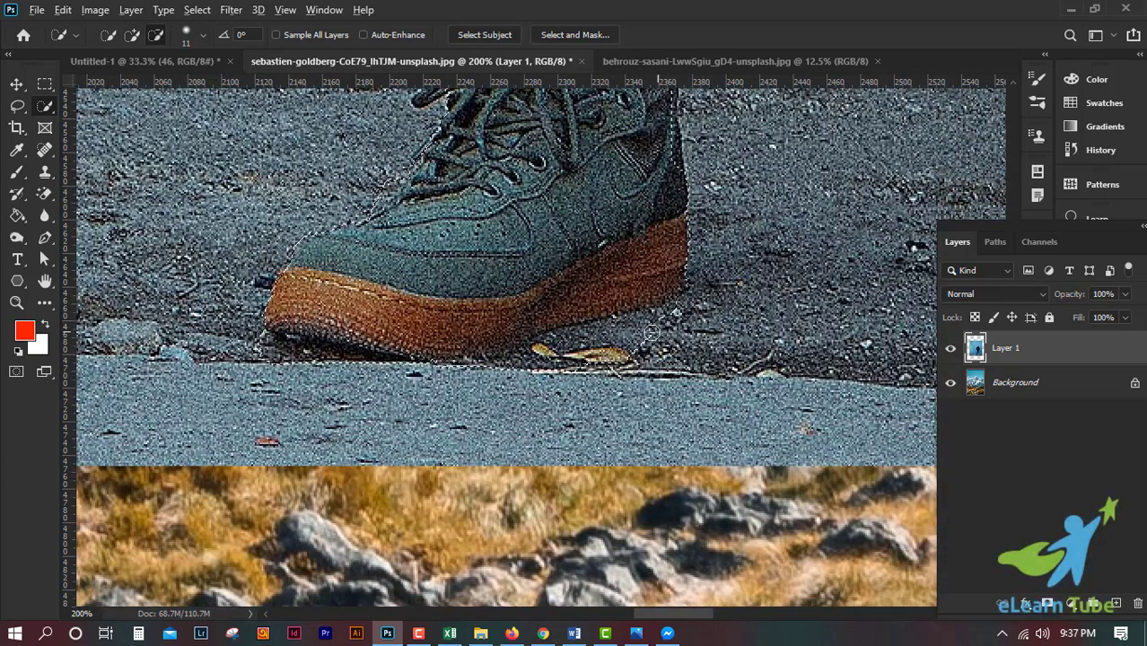
mouse_move(651, 332)
mouse_down()
mouse_move(569, 342)
mouse_move(620, 333)
mouse_move(574, 358)
mouse_up()
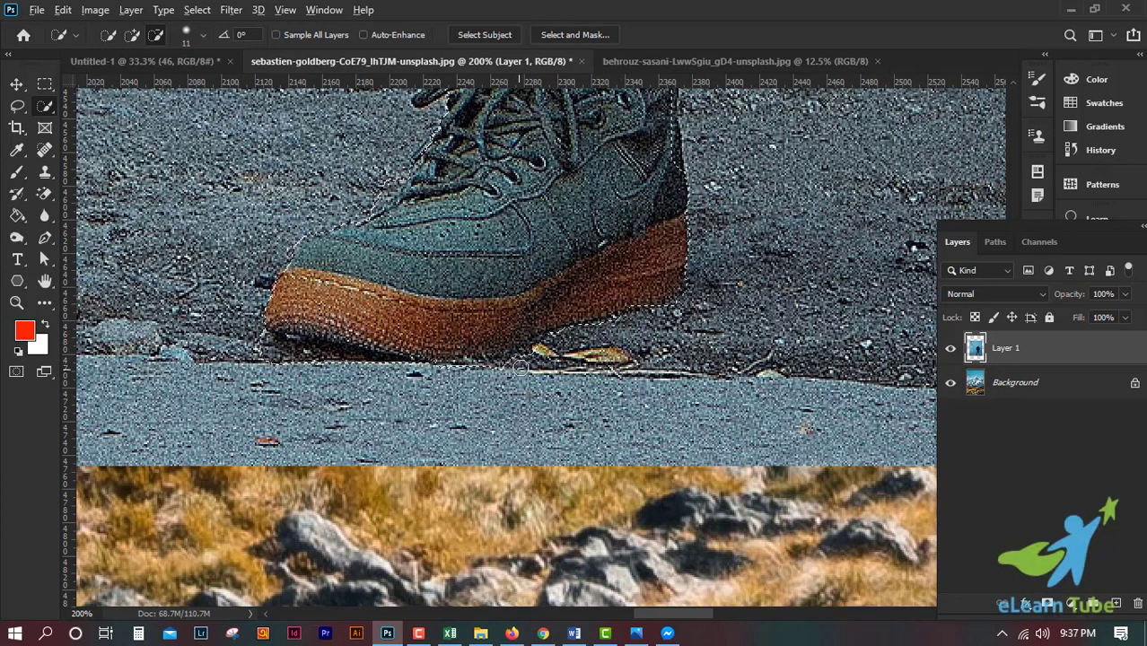
drag(520, 307, 754, 387)
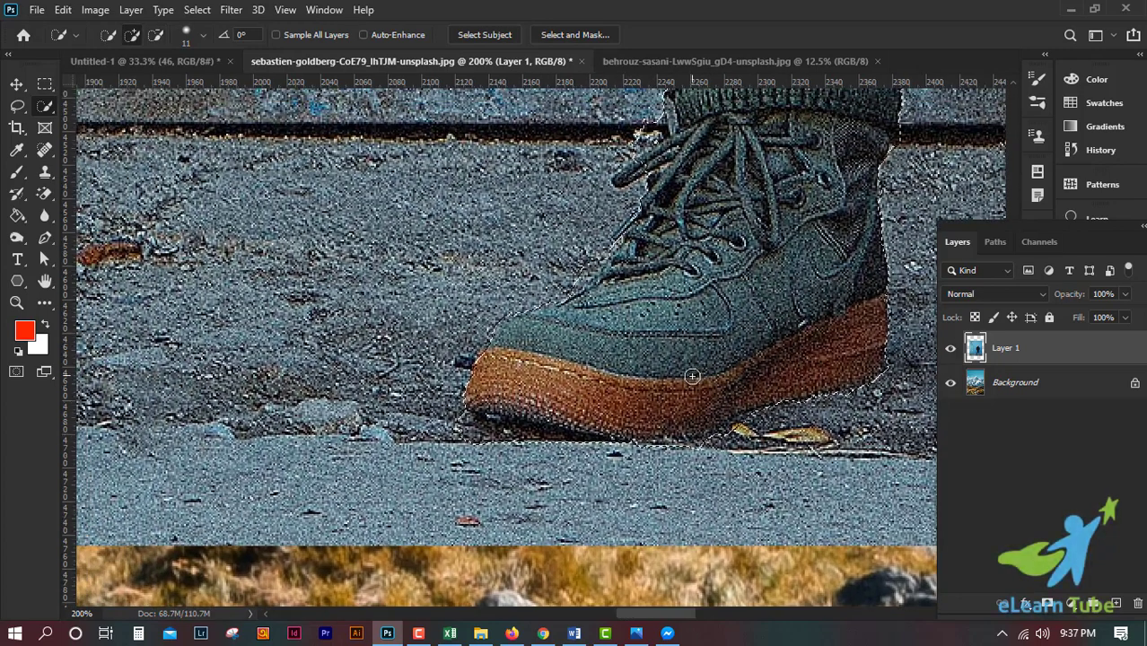
key(alt)
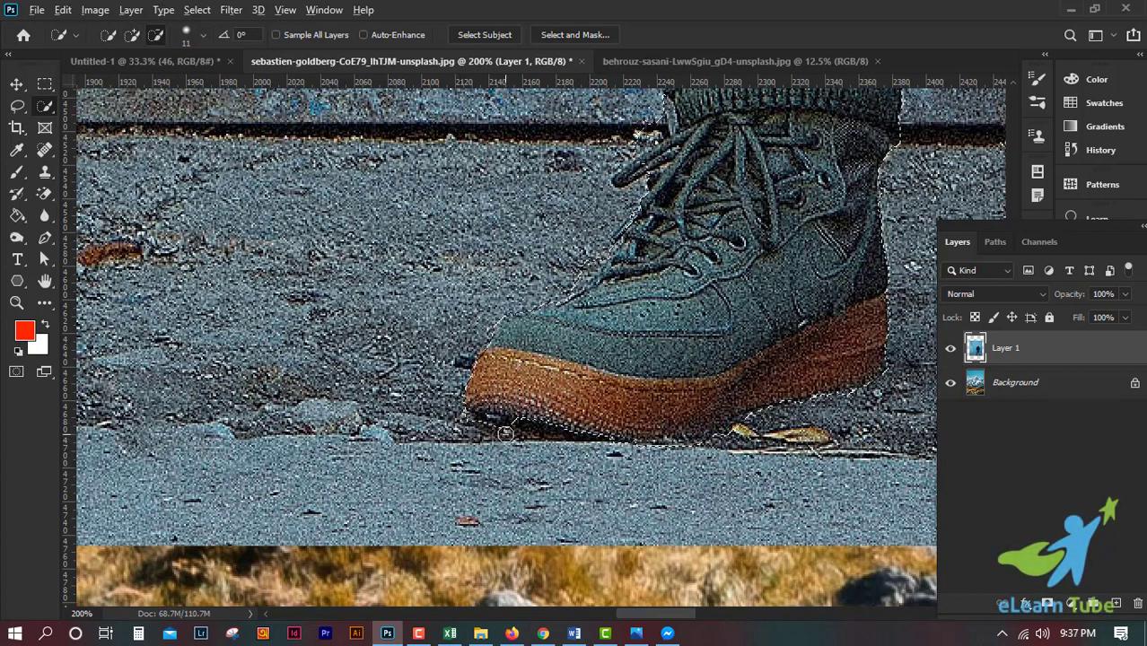
Remove background near the boot's edge from the selection.
scroll(629, 538, up, 3)
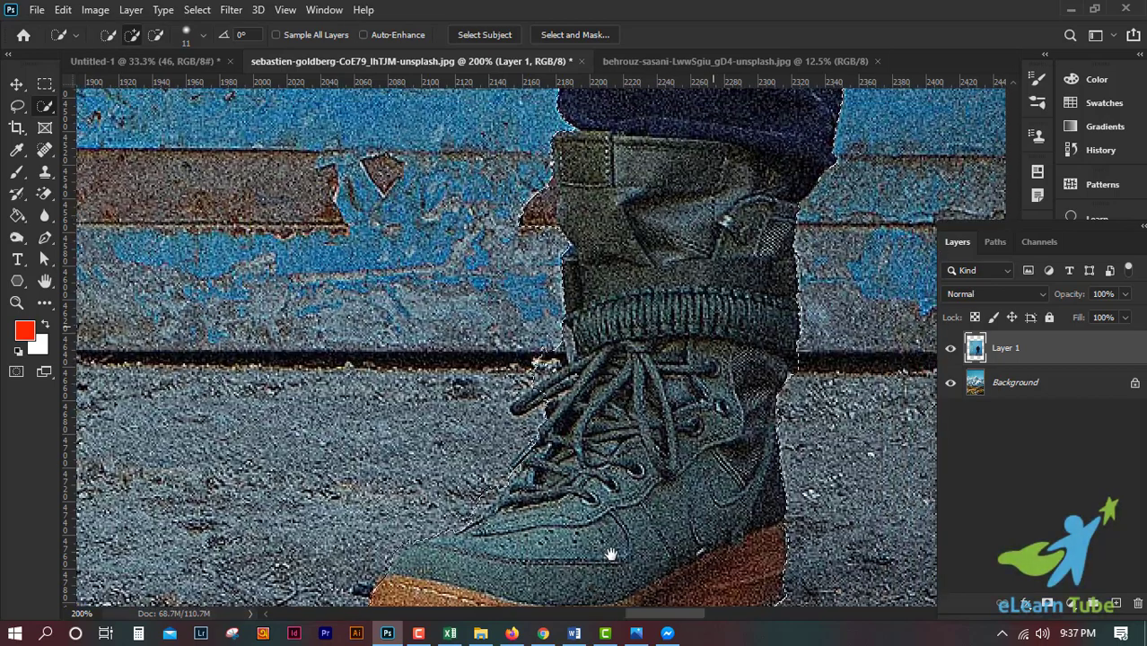
scroll(698, 539, up, 2)
scroll(560, 384, up, 2)
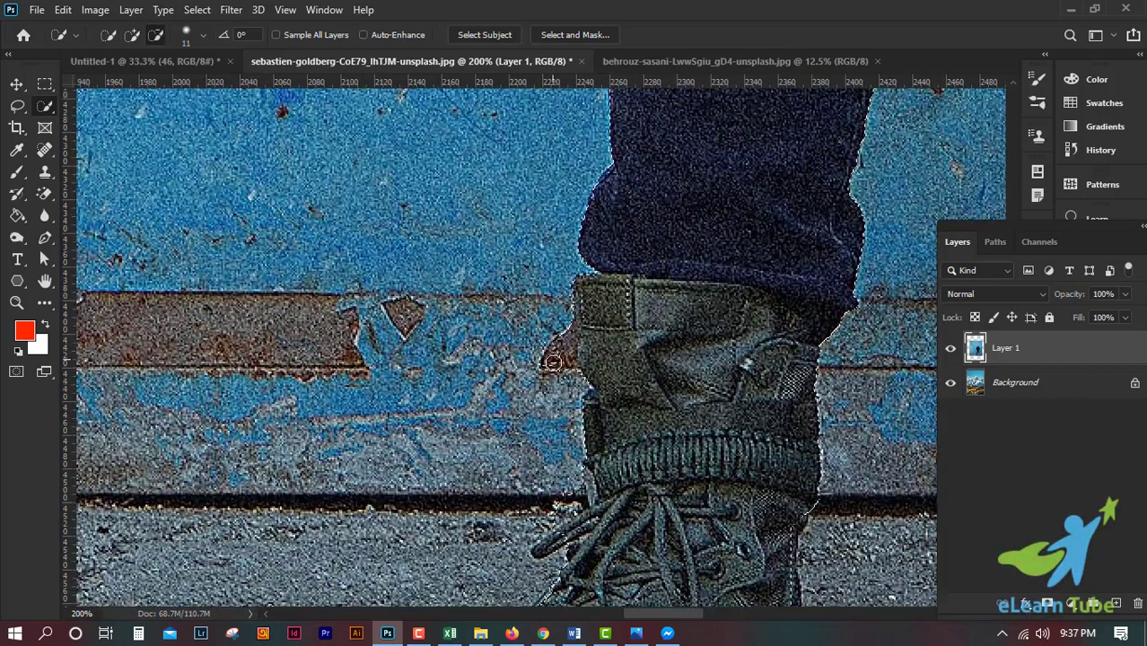
drag(559, 385, 559, 330)
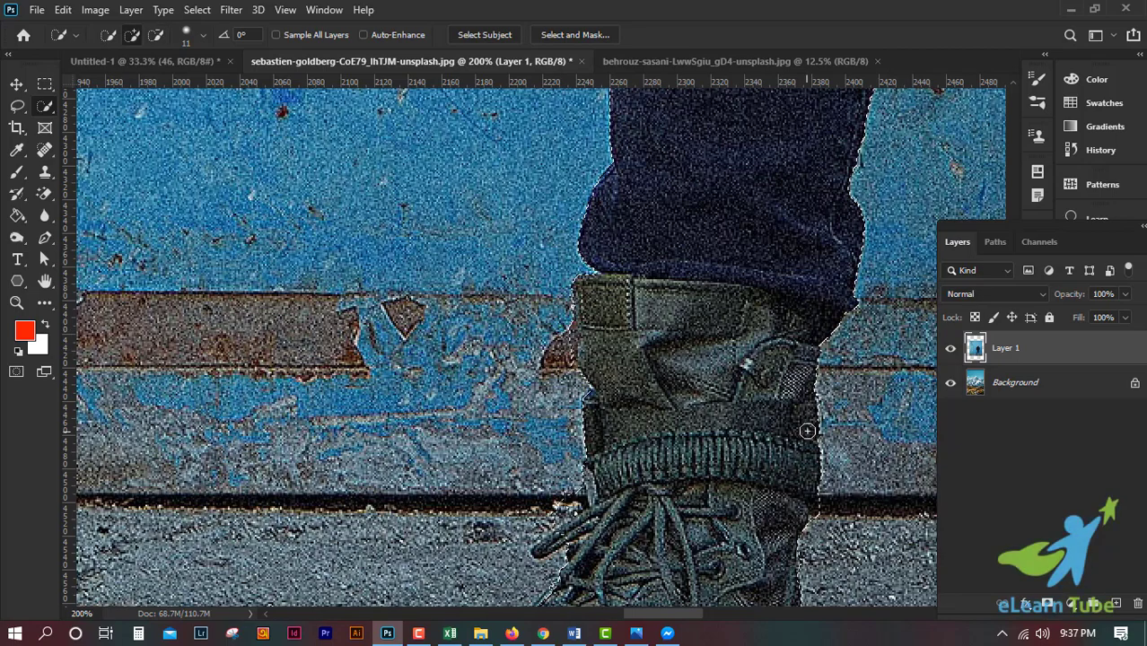
drag(693, 414, 682, 473)
key(ctrl+minus)
Frame the right boot and remove the paper scrap corner from the selection.
scroll(718, 430, up, 3)
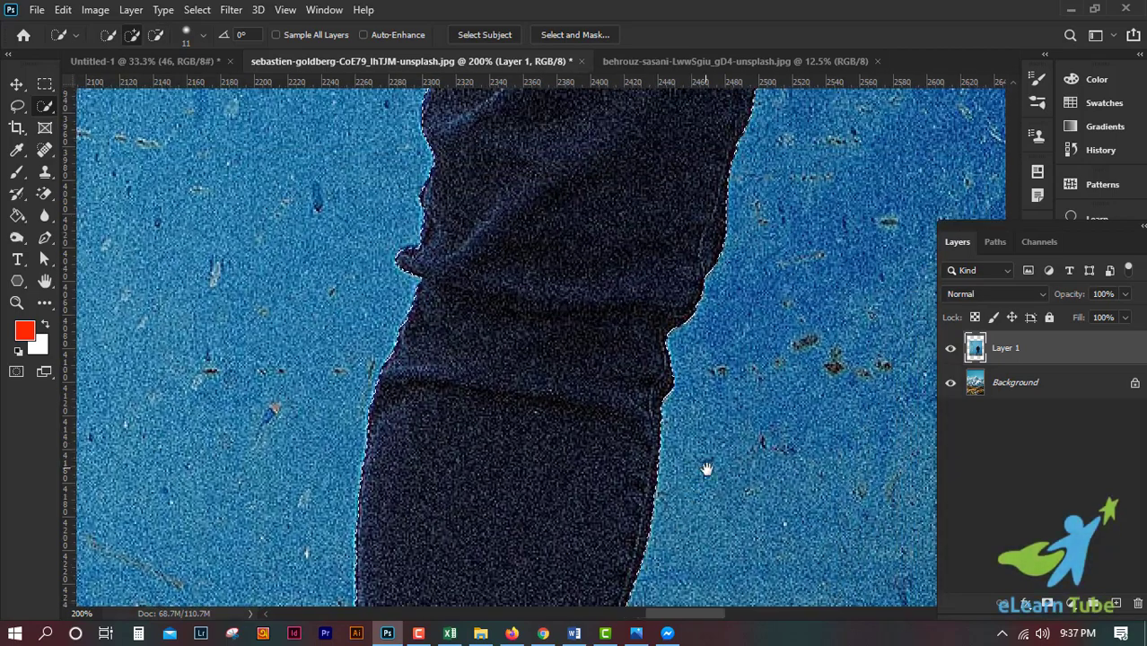
key(ctrl+minus)
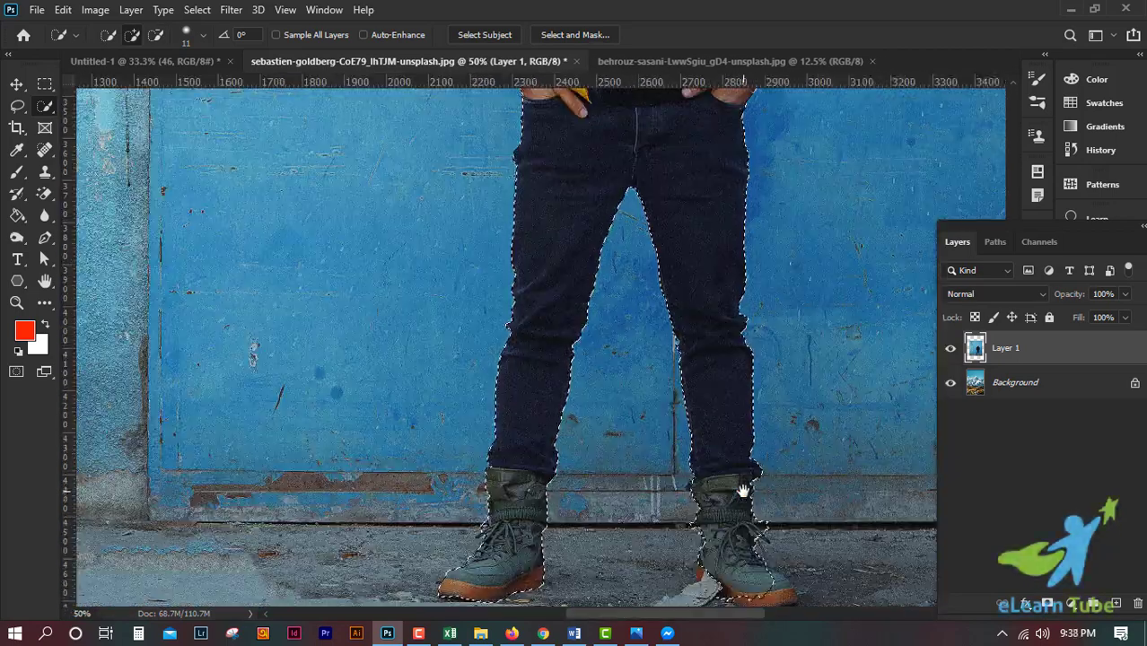
mouse_move(743, 491)
mouse_down()
mouse_move(784, 465)
mouse_move(699, 264)
mouse_up()
key(ctrl+plus)
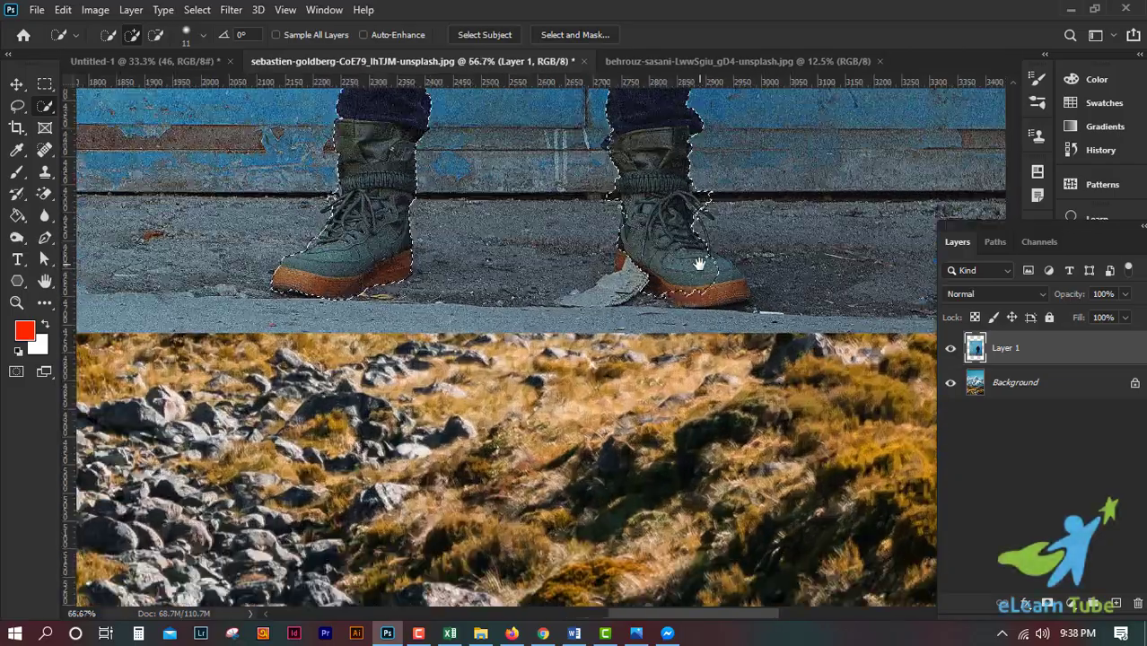
key(ctrl+plus)
drag(751, 211, 643, 399)
scroll(643, 399, up, 1)
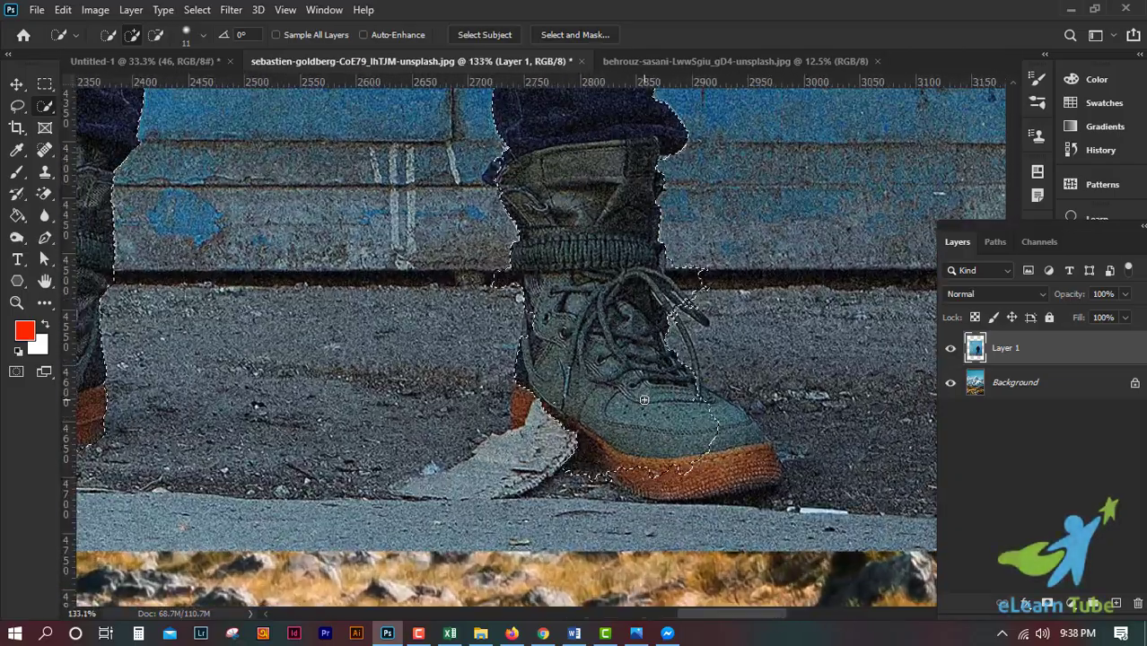
scroll(643, 399, up, 1)
scroll(643, 399, up, 1)
scroll(643, 399, up, 1)
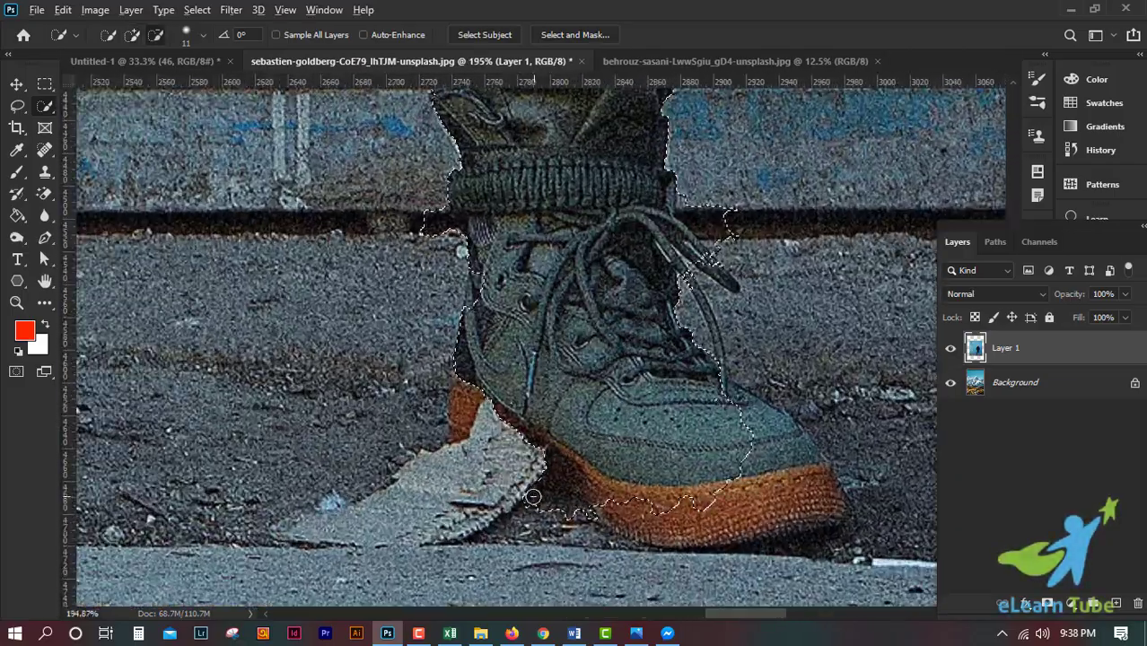
drag(519, 491, 534, 496)
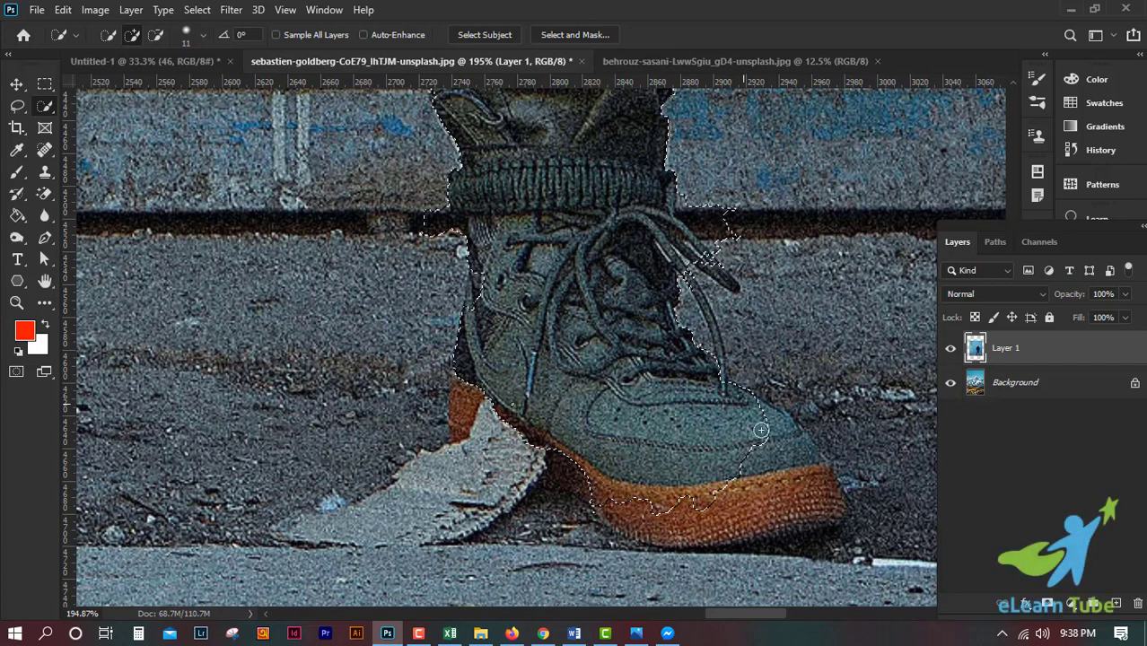
Add the right boot's orange toe and sole bottom to the selection.
drag(789, 441, 808, 468)
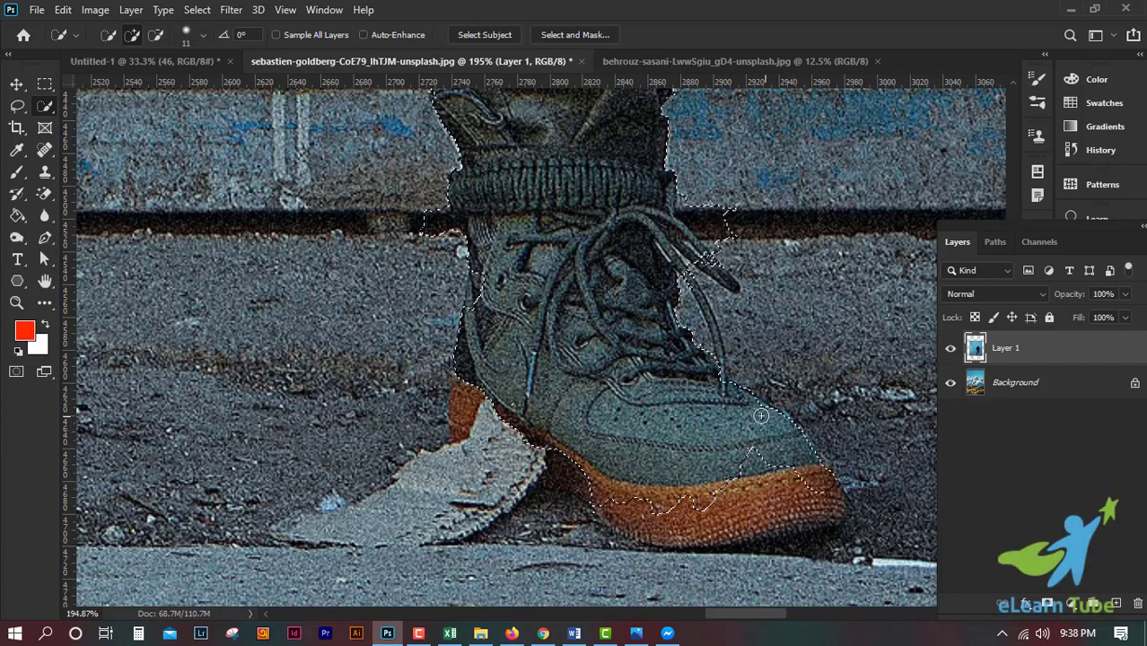
drag(822, 480, 788, 488)
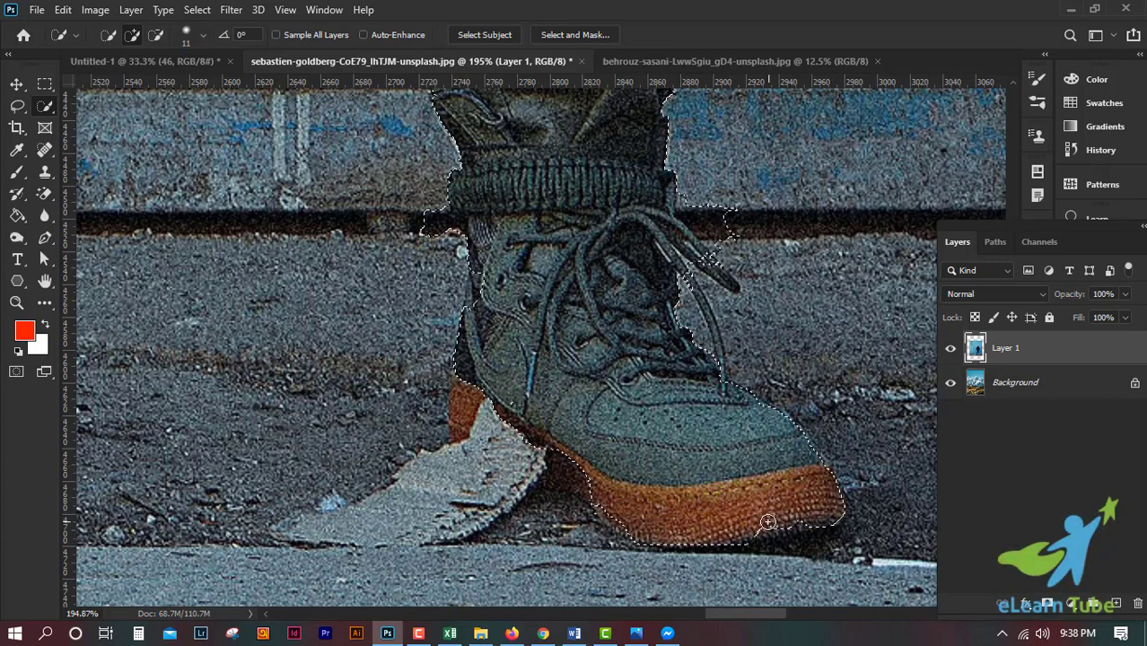
mouse_move(805, 517)
mouse_down()
mouse_move(866, 548)
mouse_move(792, 554)
mouse_move(858, 543)
mouse_move(846, 584)
mouse_up()
key(alt)
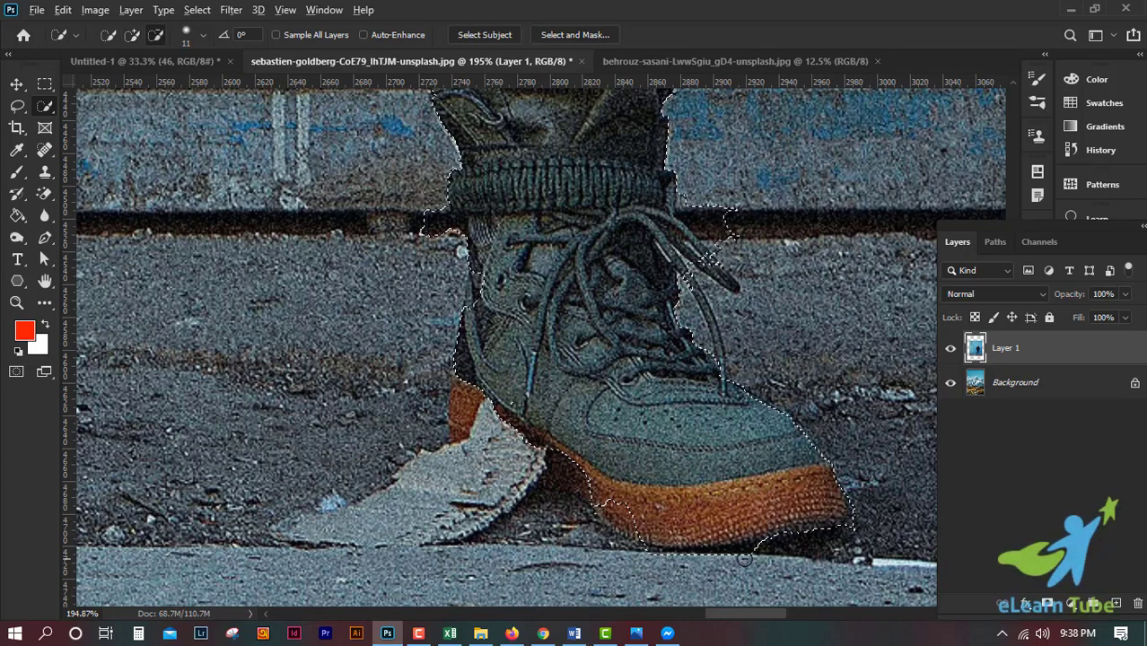
Trim the selection around the sole, the paper scrap and the boot's left edge.
mouse_move(654, 485)
mouse_down()
mouse_move(816, 535)
mouse_move(793, 519)
mouse_up()
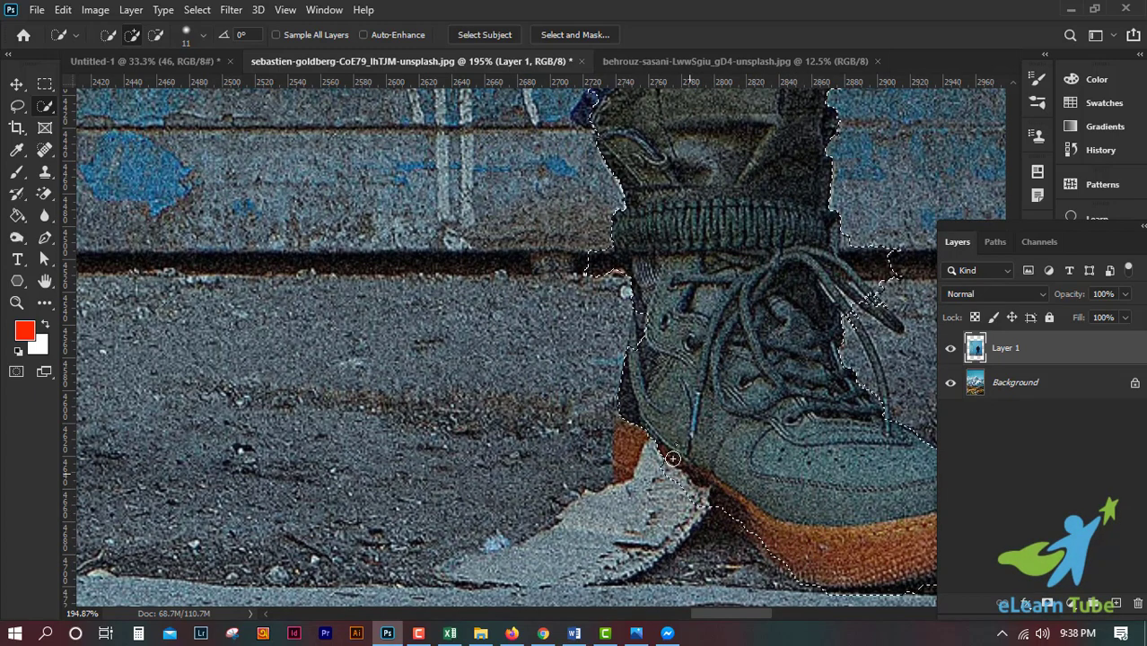
drag(637, 435, 644, 398)
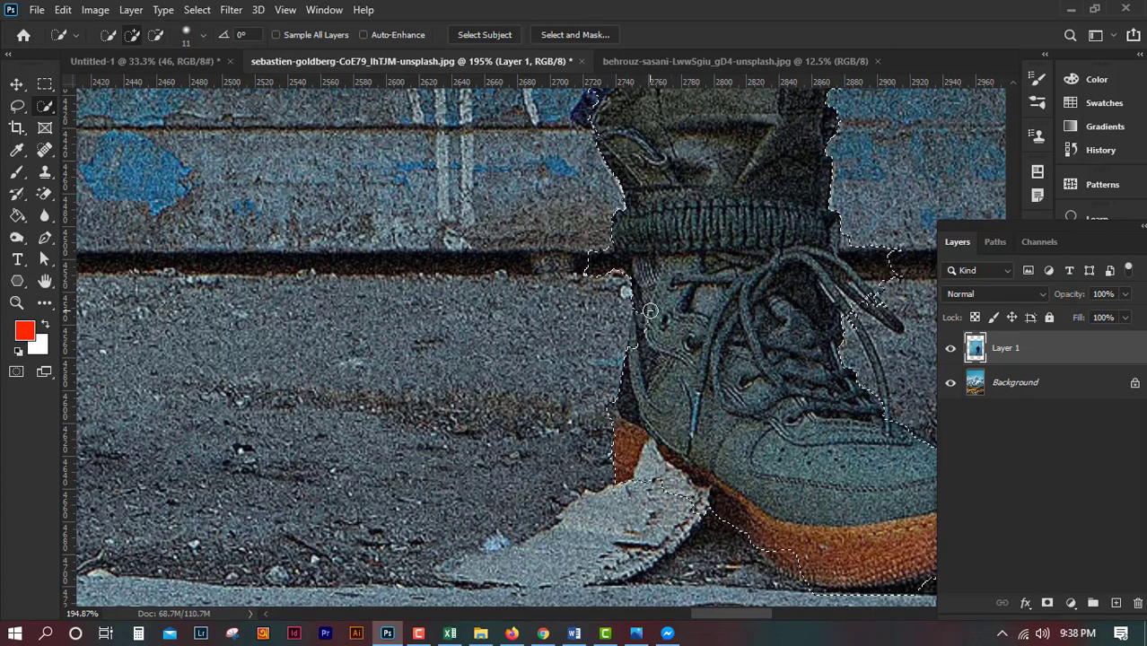
scroll(647, 314, up, 3)
scroll(646, 314, left, 1)
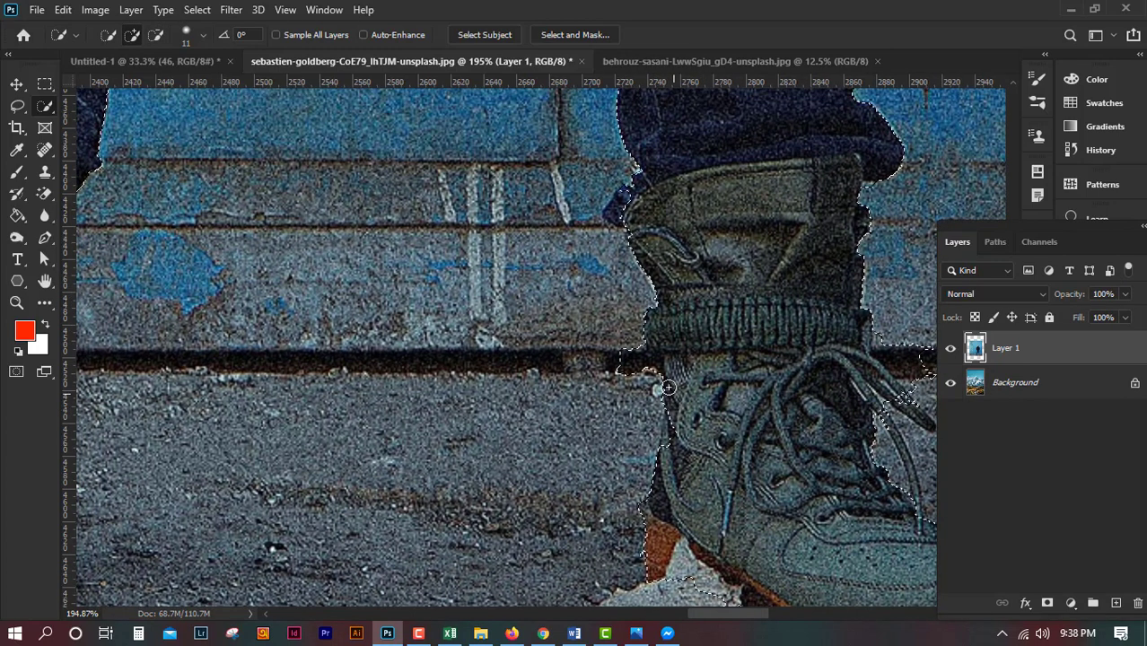
drag(618, 354, 634, 361)
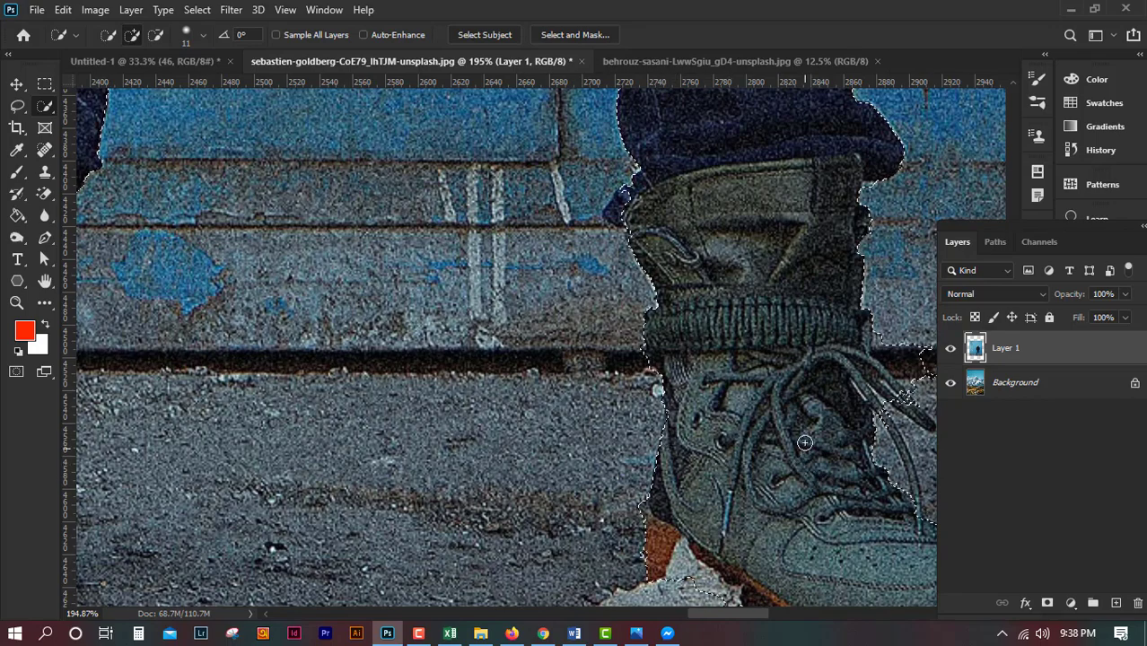
mouse_move(799, 418)
mouse_down()
mouse_move(626, 371)
mouse_move(603, 411)
mouse_up()
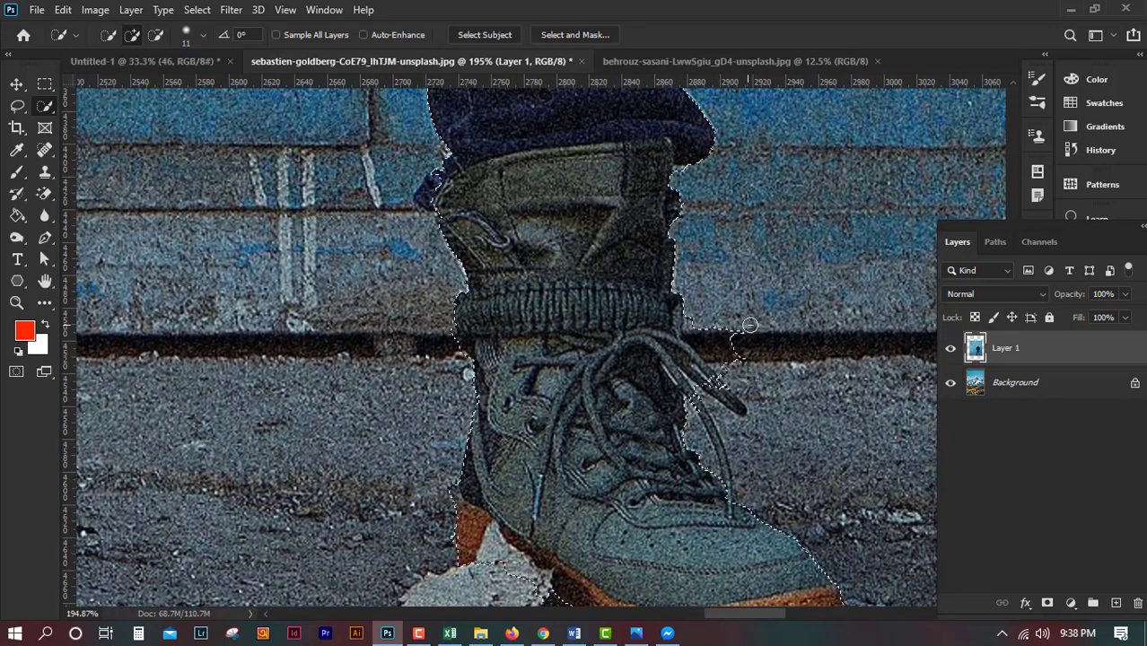
Pull the selection tight at the boot's laces and check the trouser leg.
drag(750, 325, 728, 354)
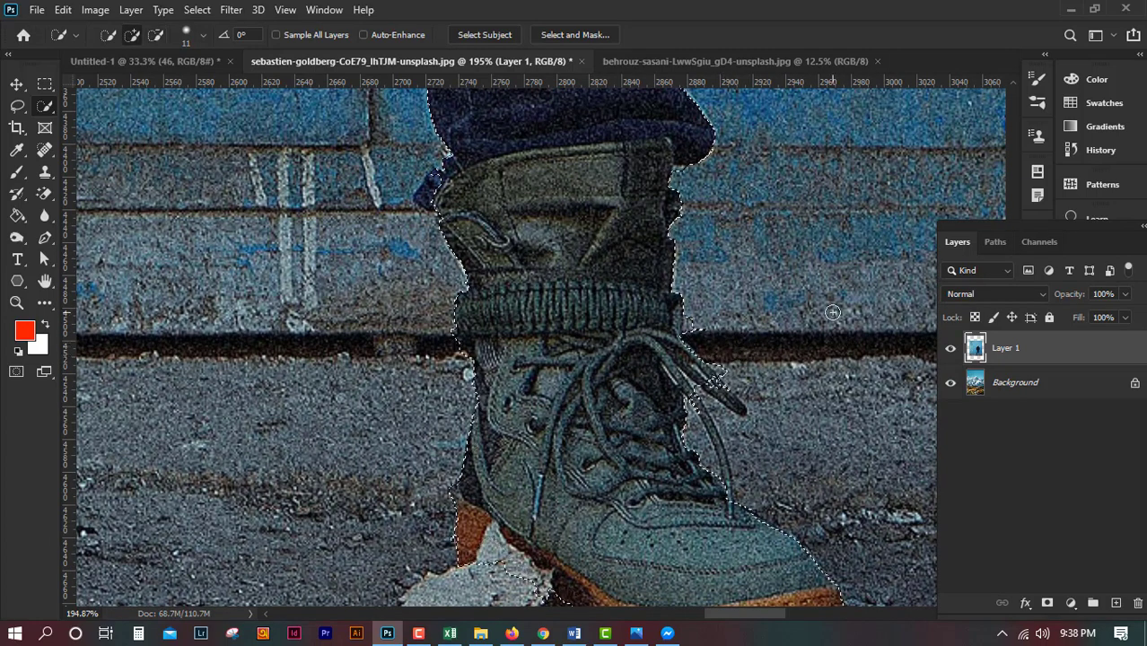
mouse_move(790, 300)
mouse_down()
mouse_move(789, 453)
mouse_move(801, 387)
mouse_up()
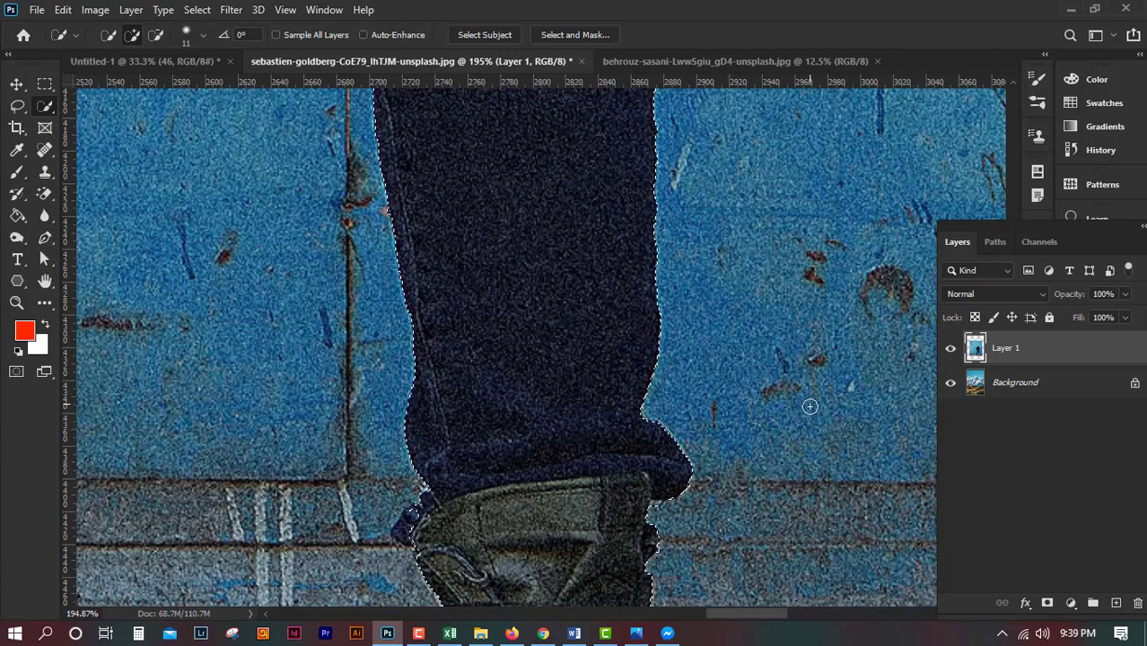
drag(790, 460, 820, 272)
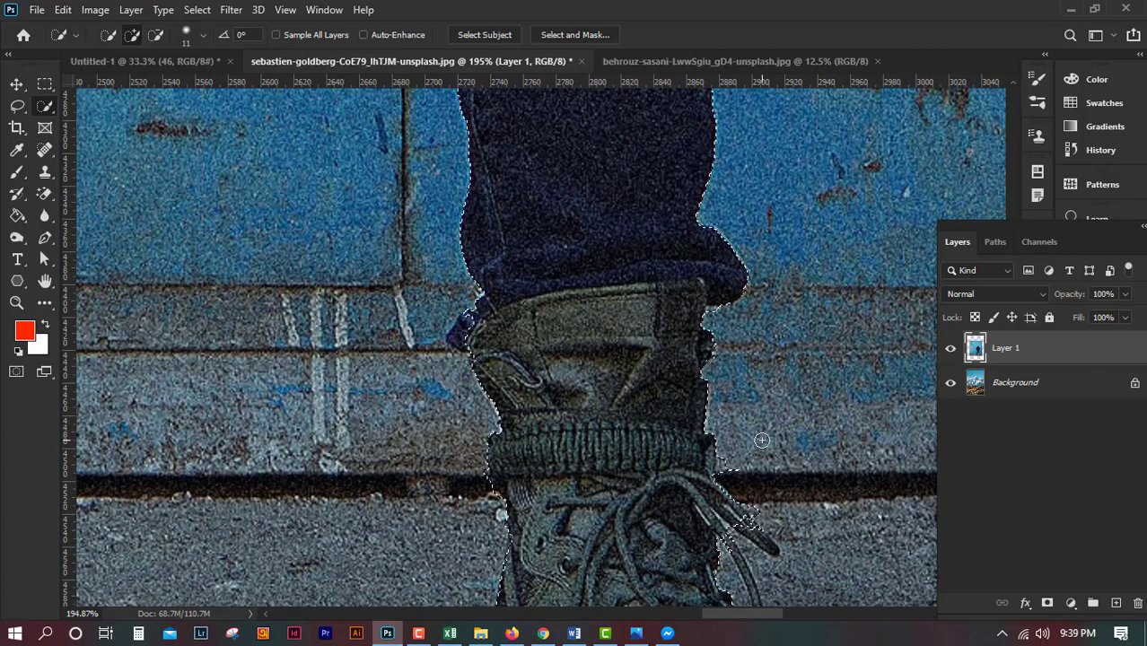
key(ctrl+minus)
key(ctrl+minus)
key(ctrl+minus)
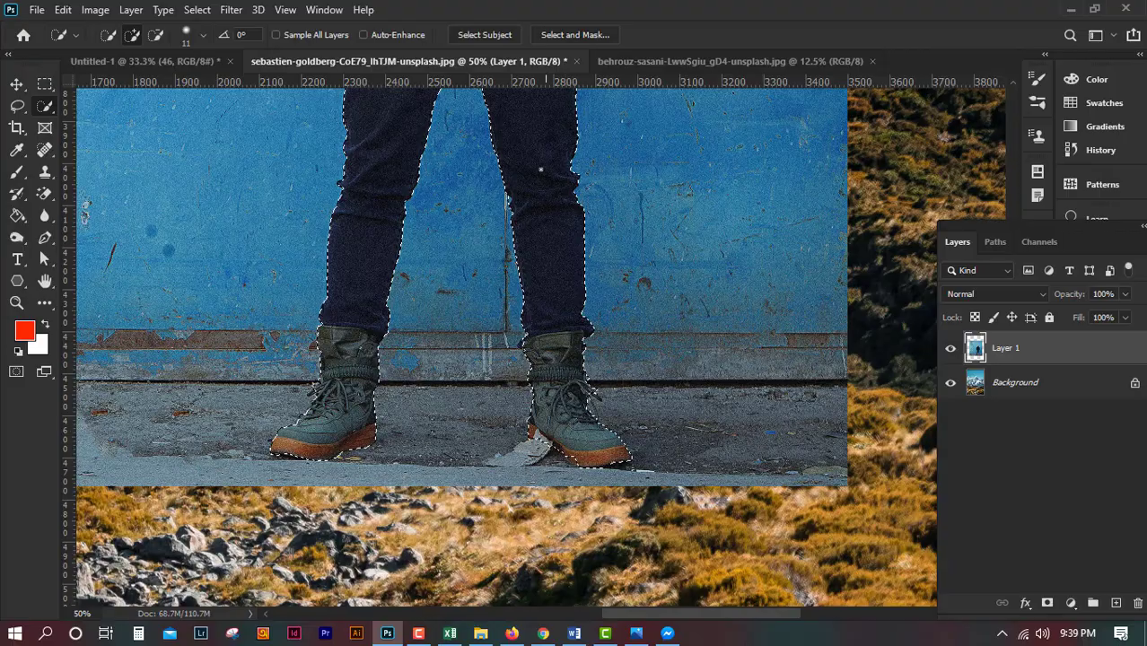
Zoom closely on the trouser leg edge and resume subtracting with Quick Selection.
key(z)
mouse_move(543, 235)
mouse_down()
mouse_move(620, 289)
mouse_move(557, 258)
mouse_up()
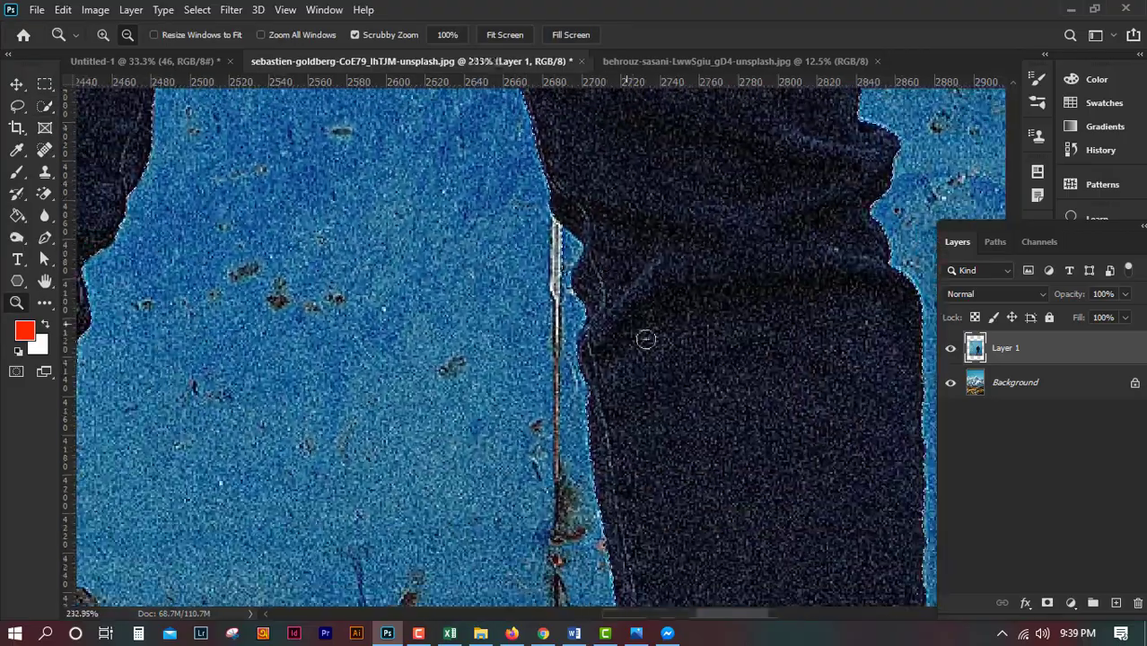
key(w)
key(alt)
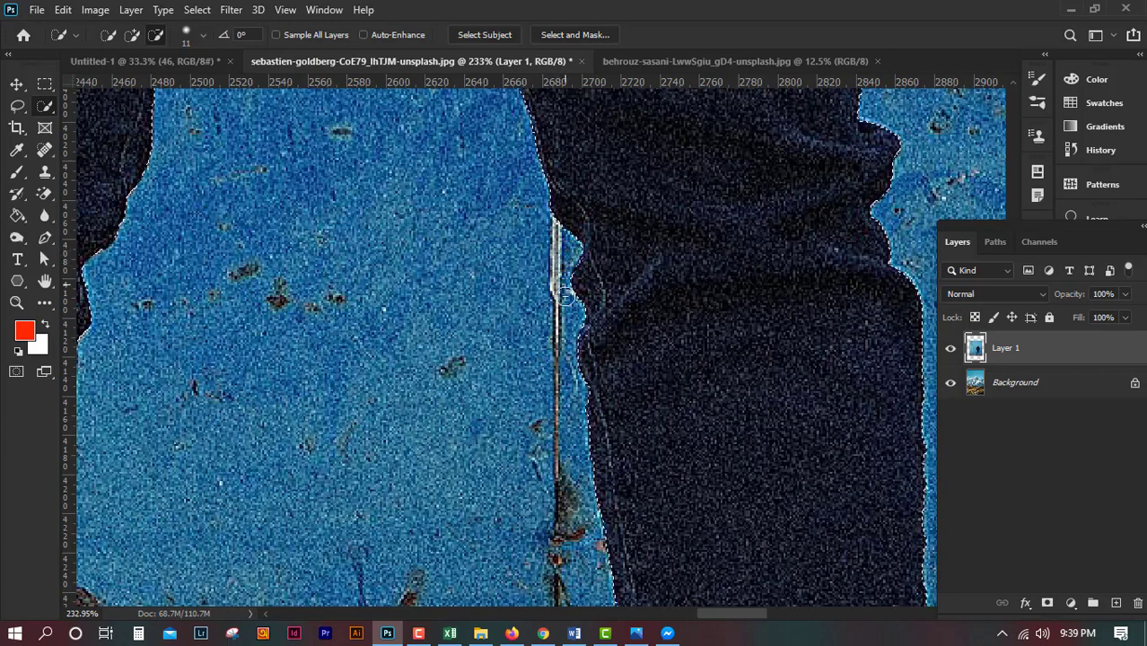
Zoom out and pan over the head and torso to view the whole selected figure.
key(ctrl+minus)
key(ctrl+minus)
key(ctrl+minus)
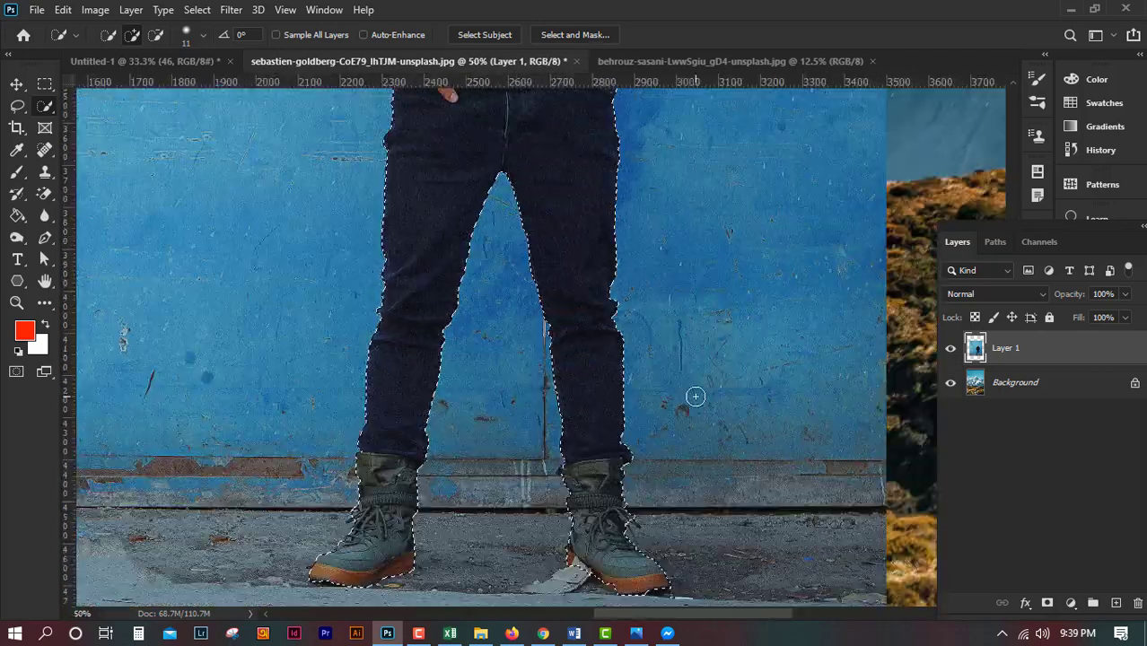
scroll(709, 354, up, 2)
scroll(728, 370, up, 4)
drag(728, 370, 728, 357)
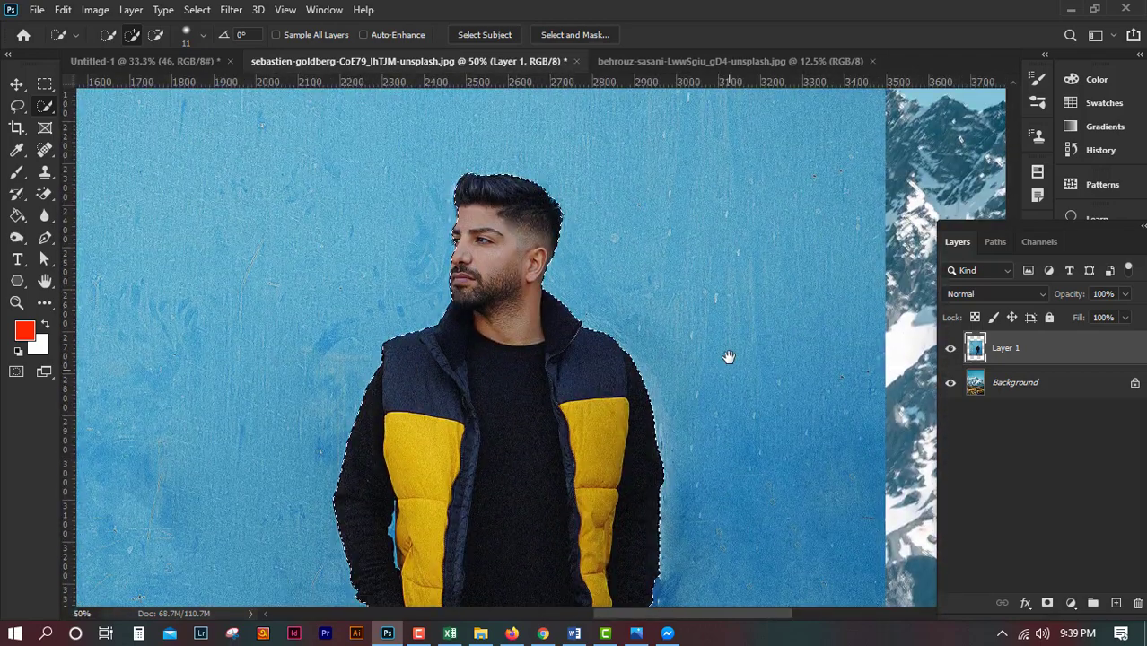
drag(741, 453, 741, 296)
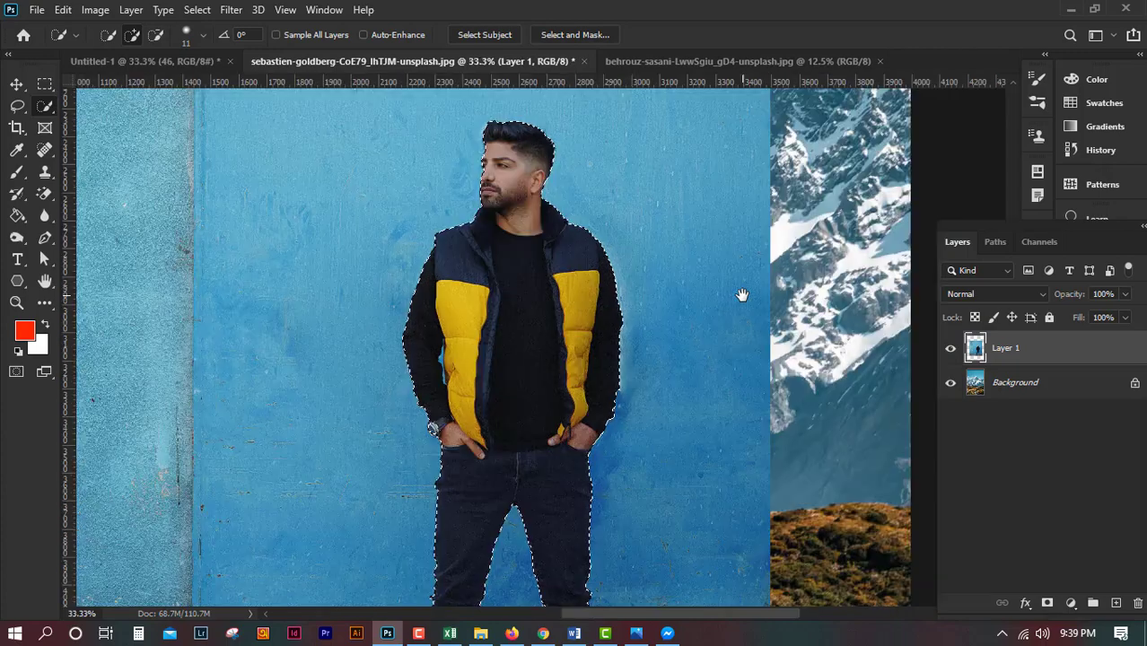
key(ctrl+minus)
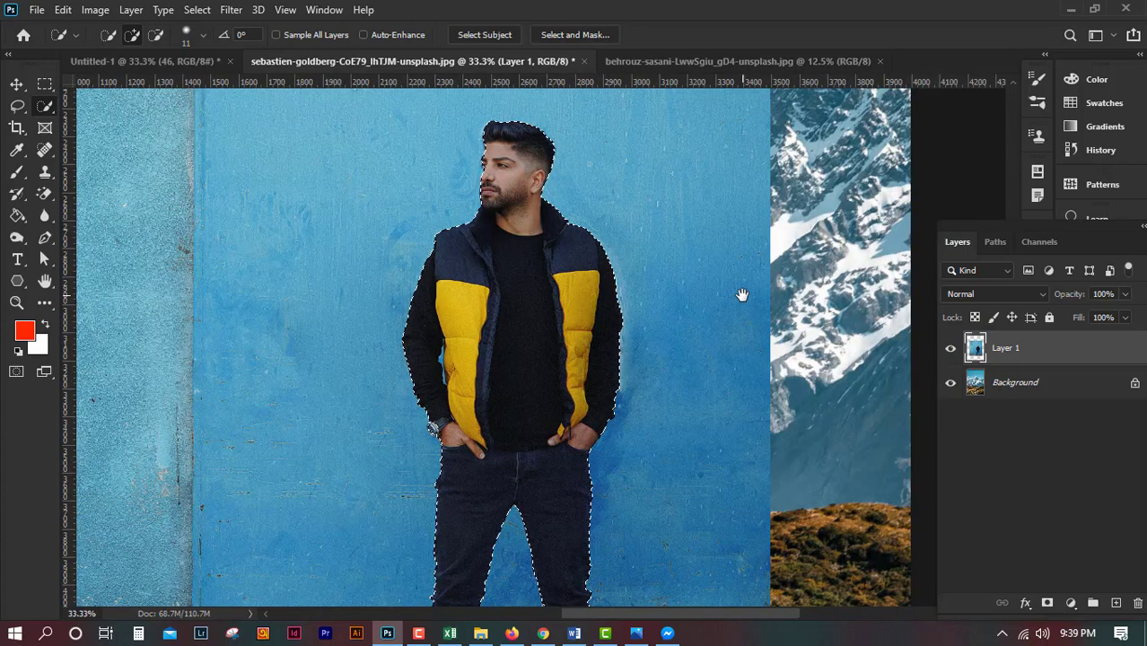
key(ctrl+minus)
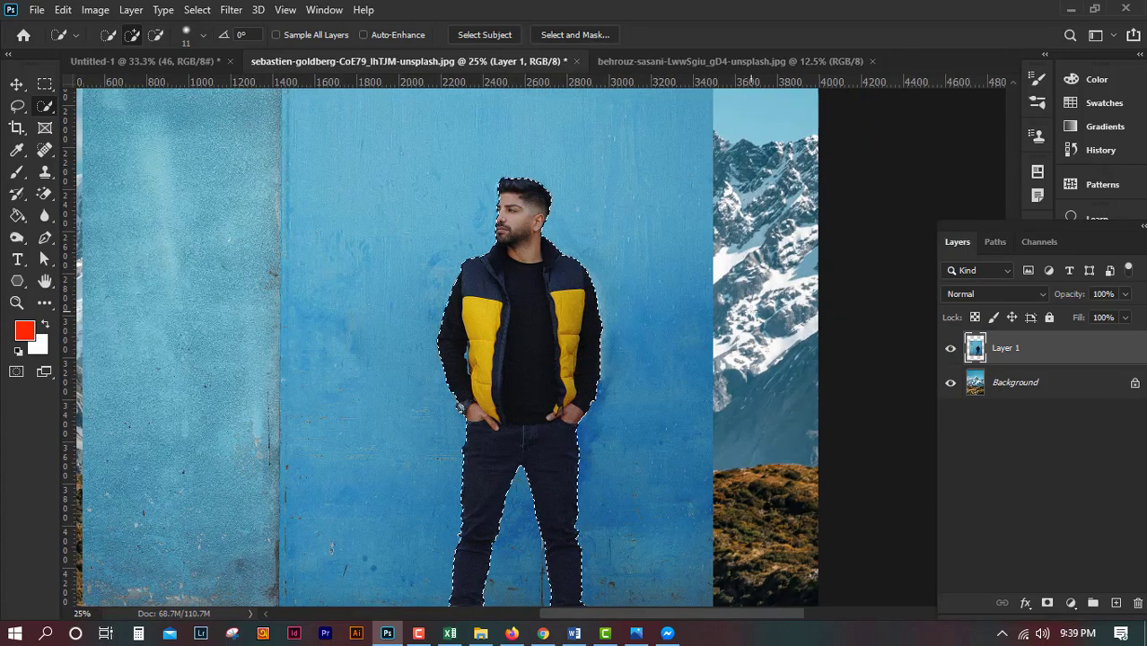
key(ctrl+minus)
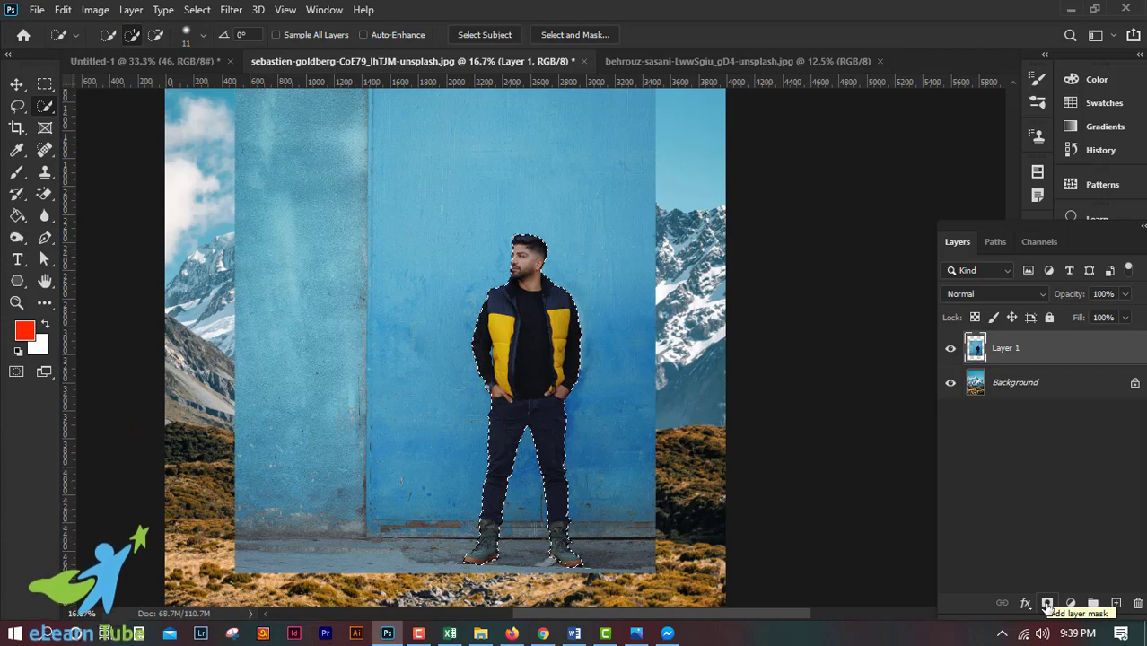
Mask Layer 1 from the selection so the man stands over the mountain landscape.
click(1046, 604)
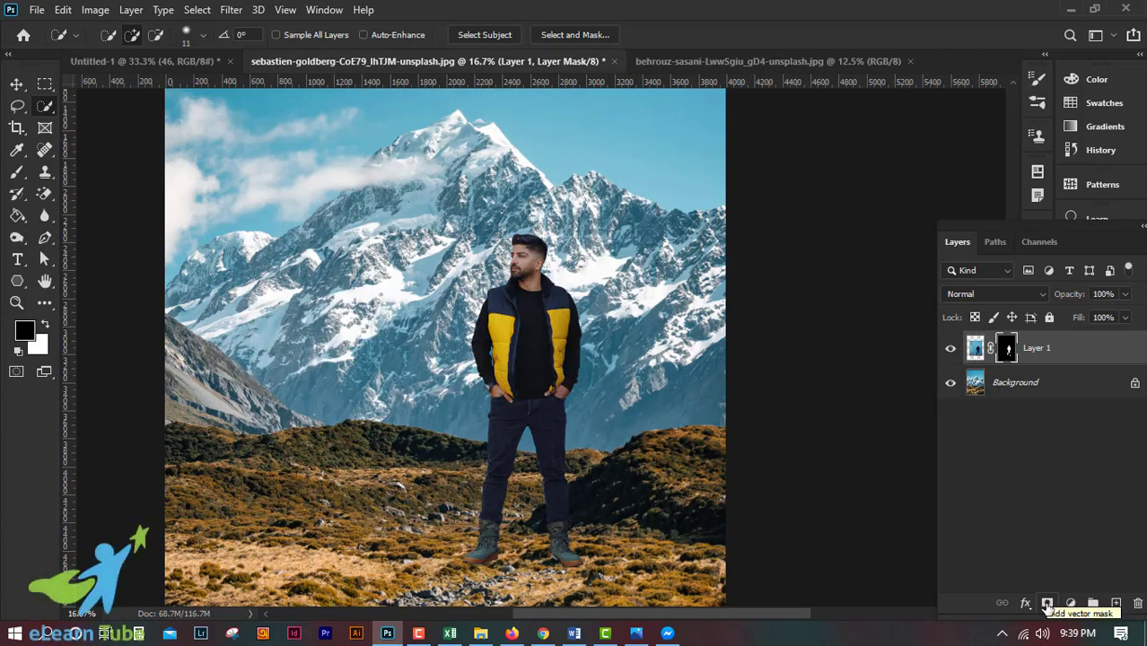
key(ctrl+plus)
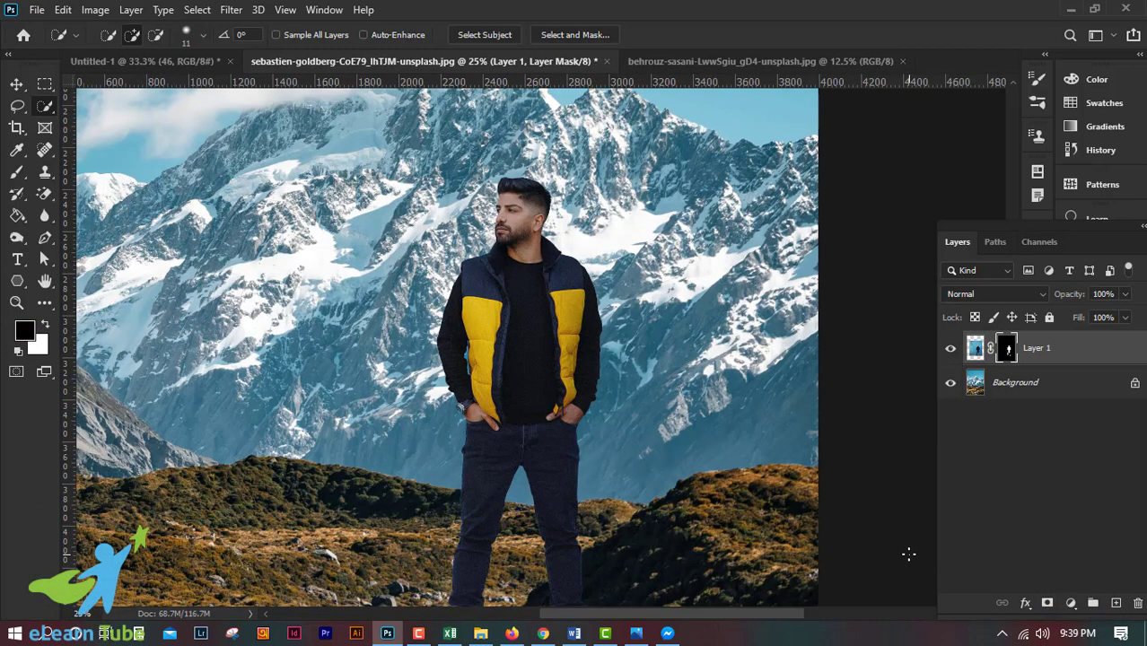
key(ctrl+minus)
key(ctrl+minus)
key(ctrl+plus)
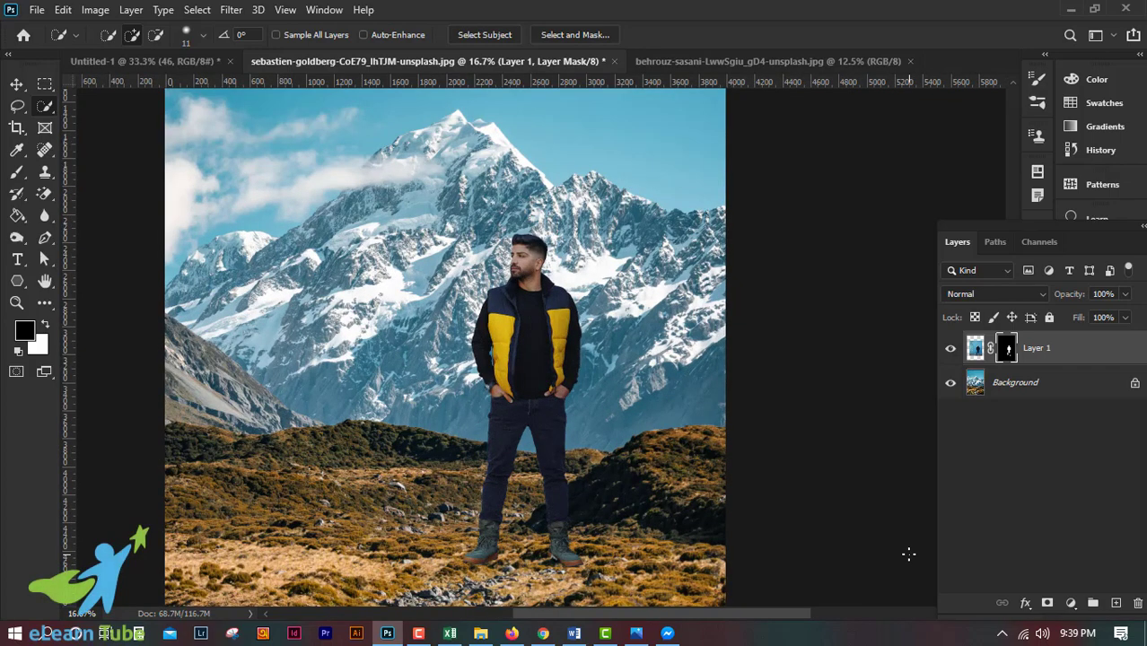
key(ctrl+minus)
key(ctrl+minus)
key(ctrl+plus)
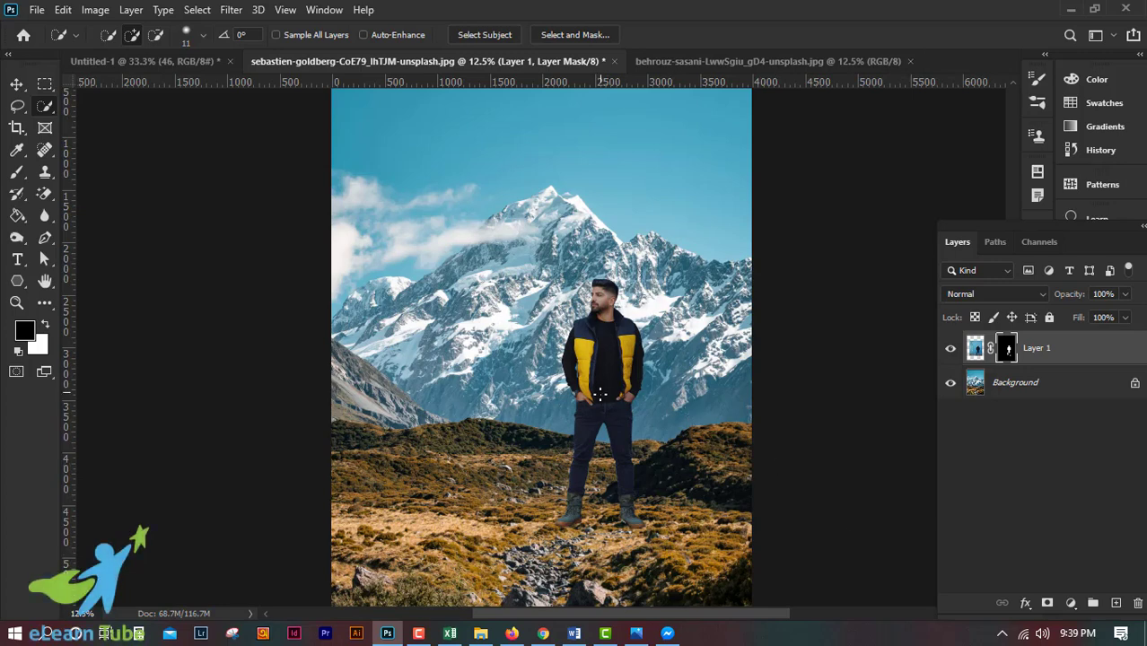
click(16, 84)
Move the man left and scale him down to about 57% with Free Transform.
mouse_move(620, 388)
mouse_down()
mouse_move(493, 311)
mouse_move(453, 390)
mouse_up()
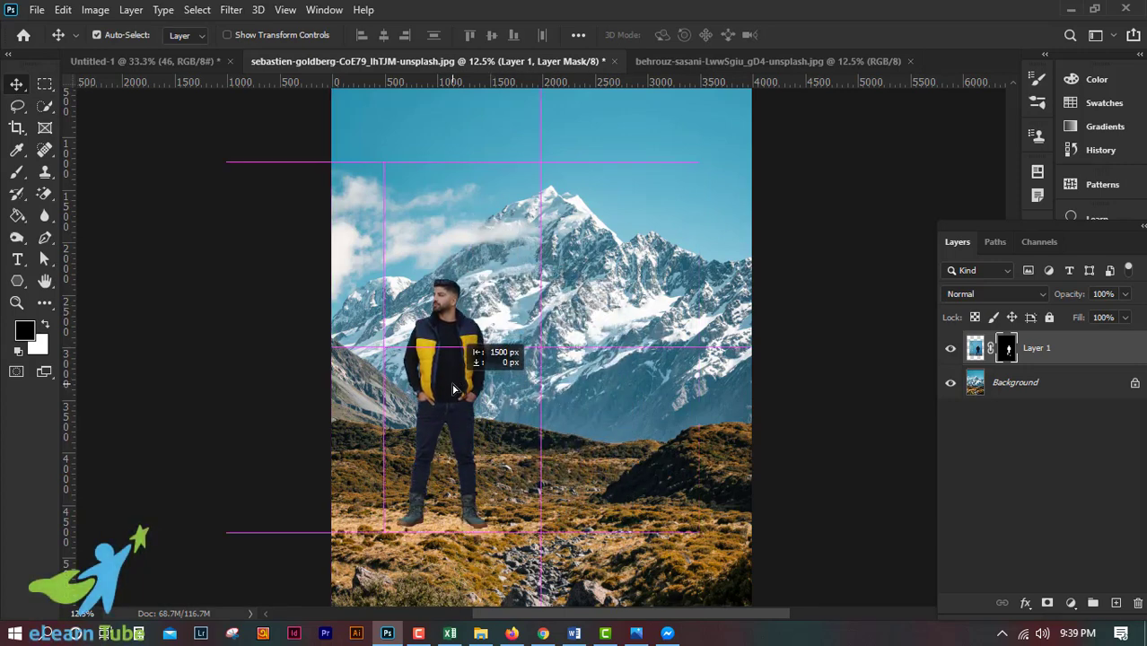
key(ctrl+t)
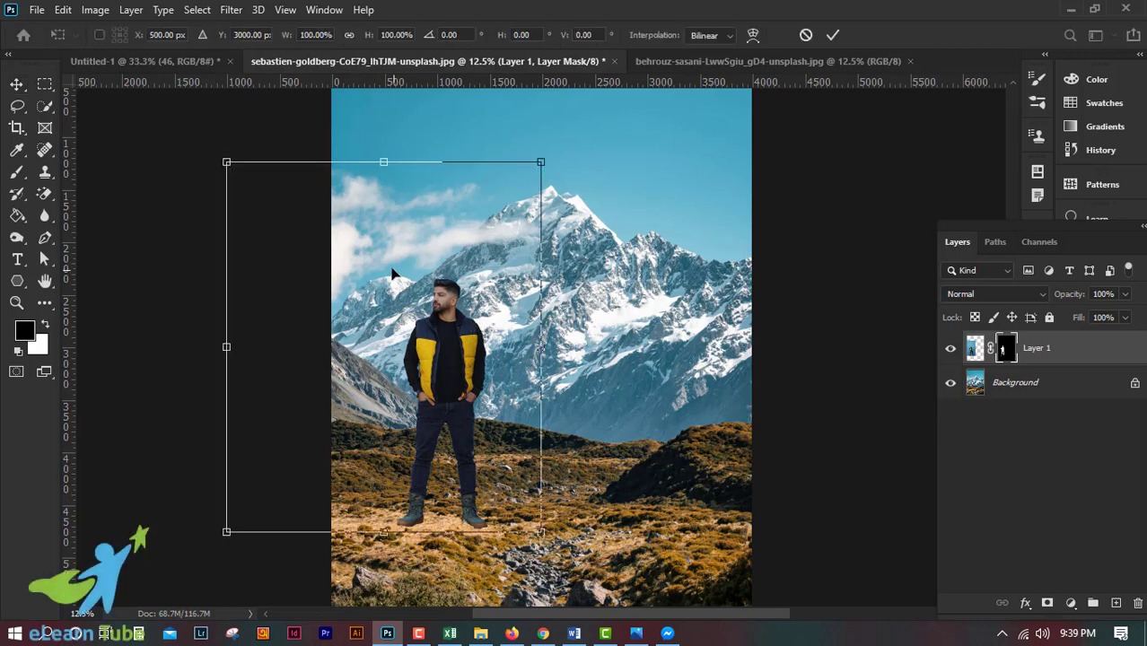
key(Return)
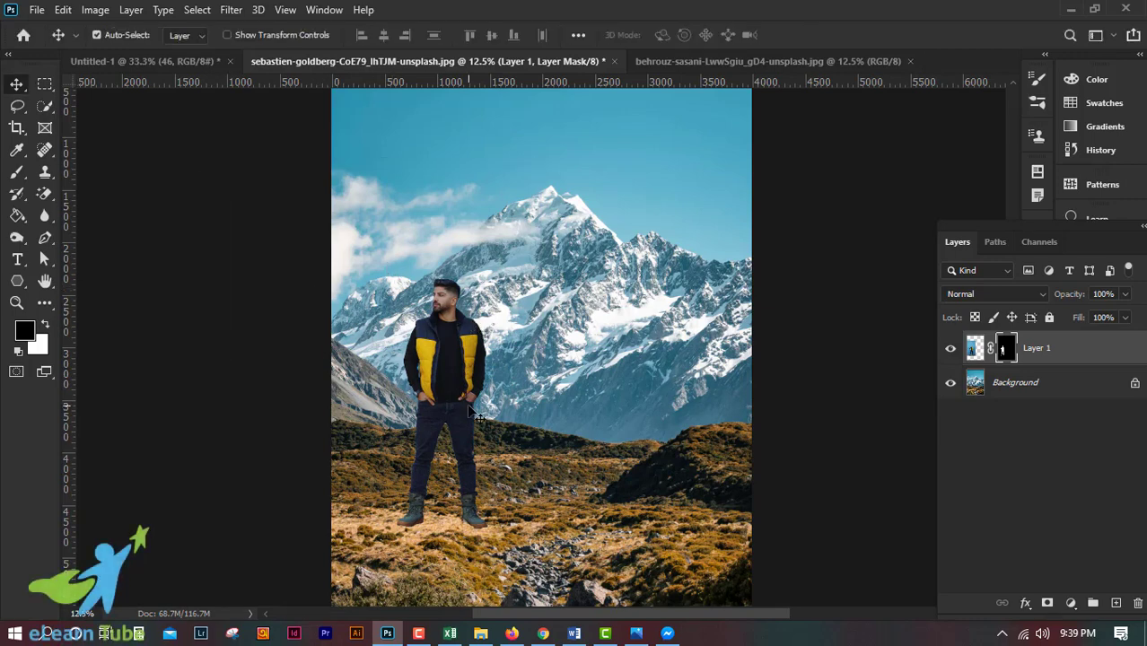
key(ctrl+t)
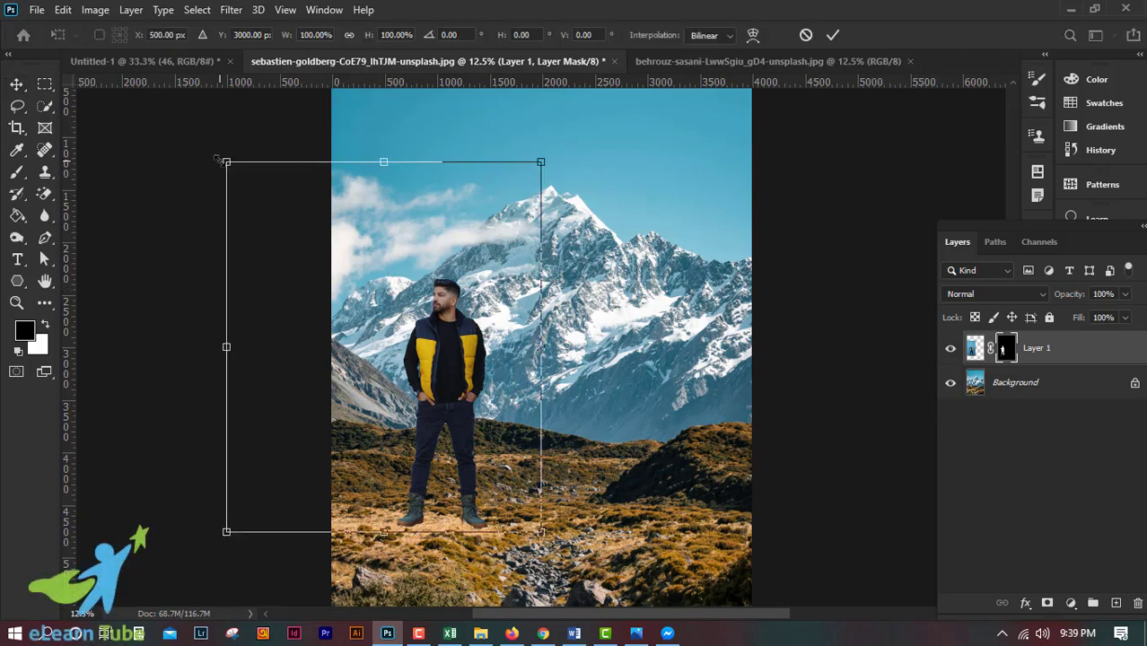
mouse_move(225, 162)
mouse_down()
mouse_move(280, 285)
mouse_move(320, 331)
mouse_up()
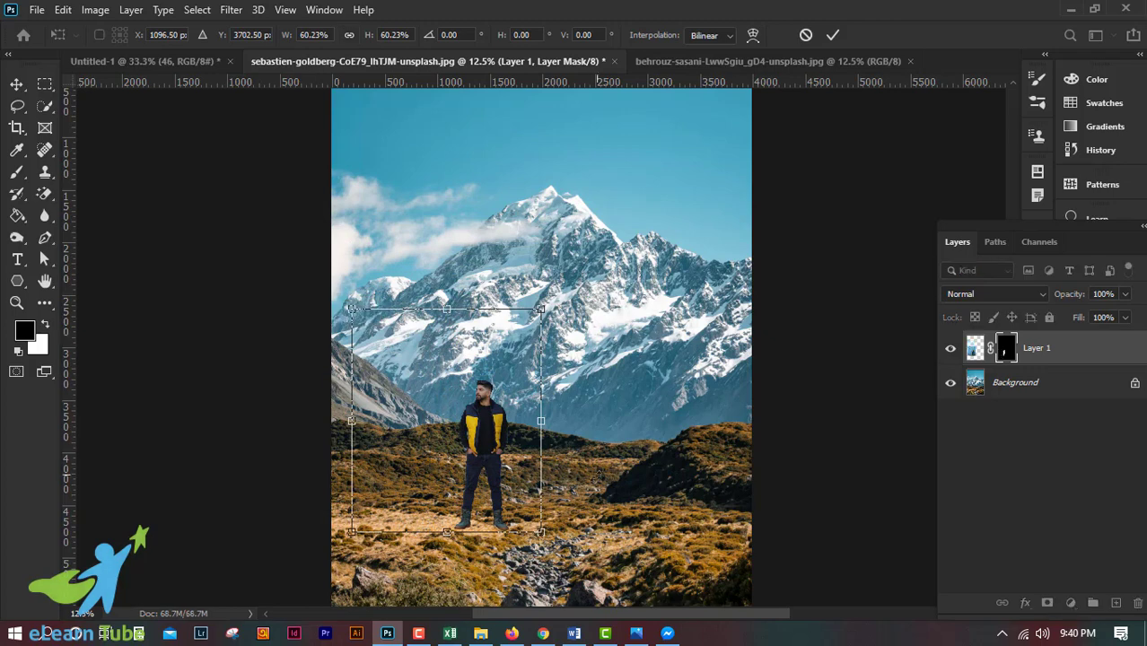
drag(489, 413, 468, 413)
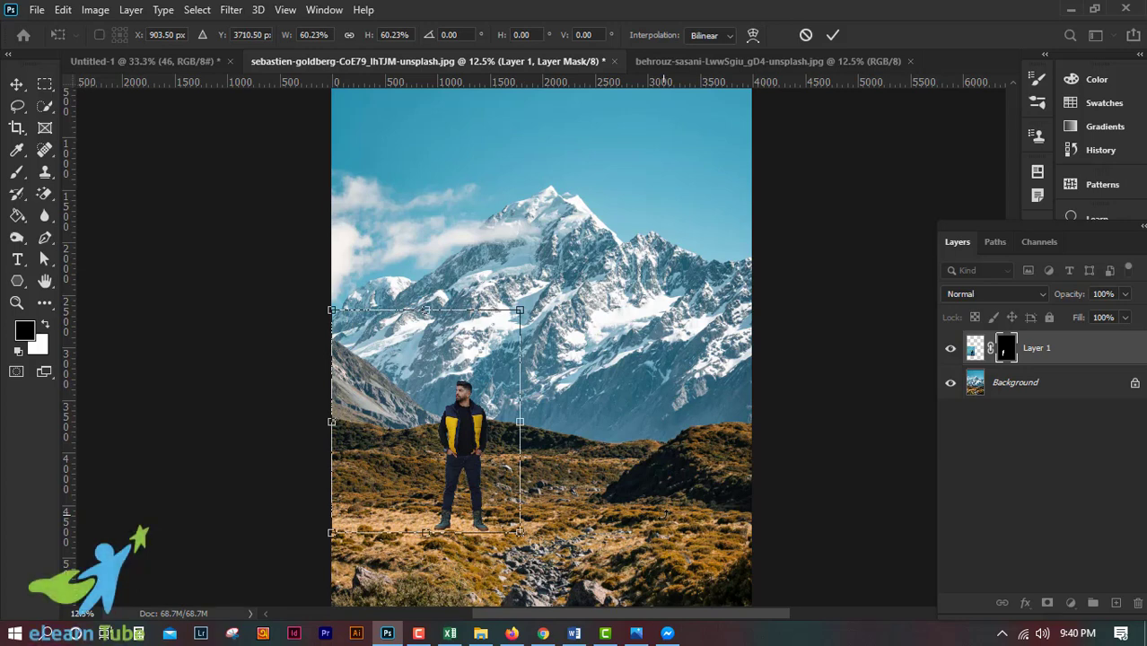
drag(331, 309, 343, 325)
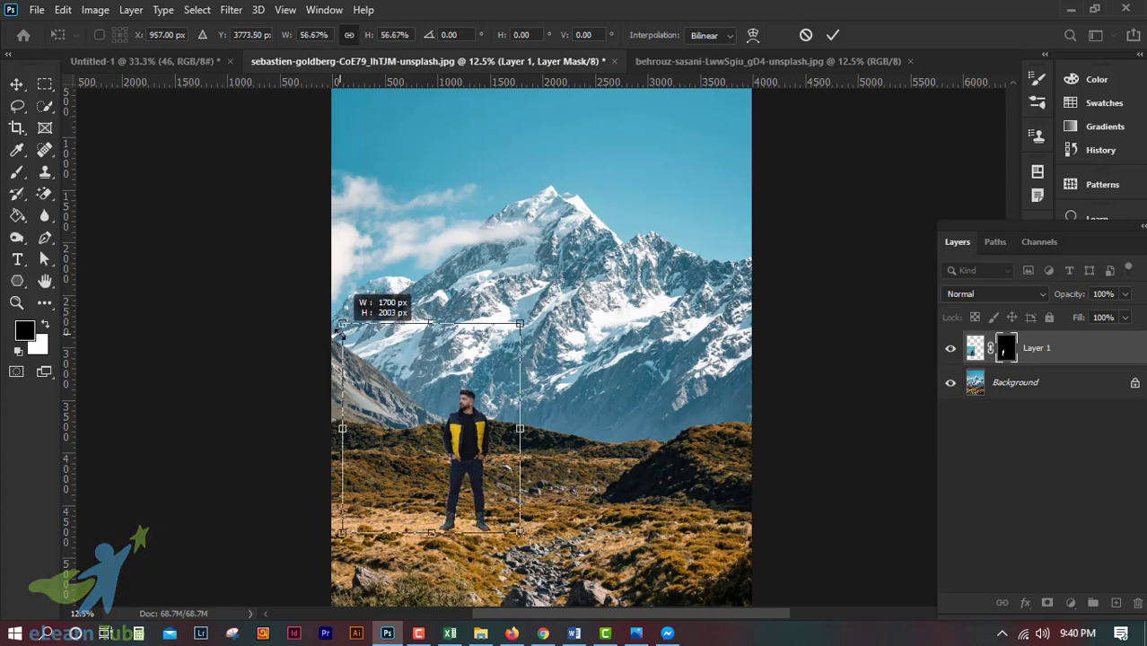
click(834, 35)
key(ctrl+minus)
Nudge the man a few pixels on the lower-left hillside, checking placement at different zooms.
key(ctrl+plus)
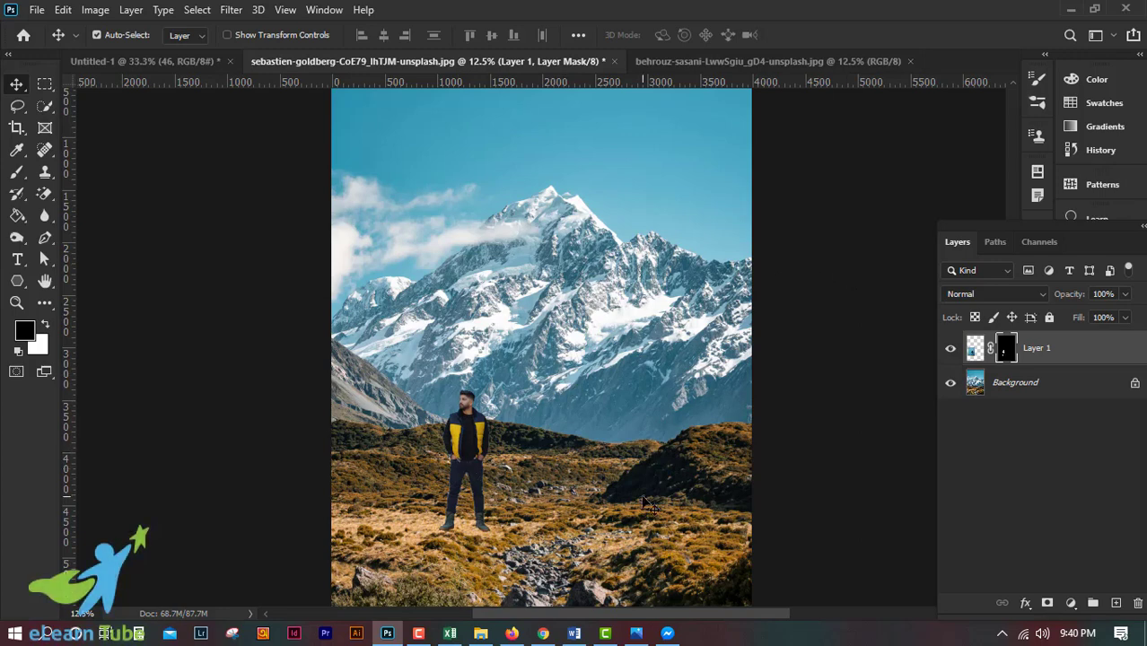
drag(474, 463, 465, 455)
key(shift+Up)
key(shift+Up)
key(shift+Up)
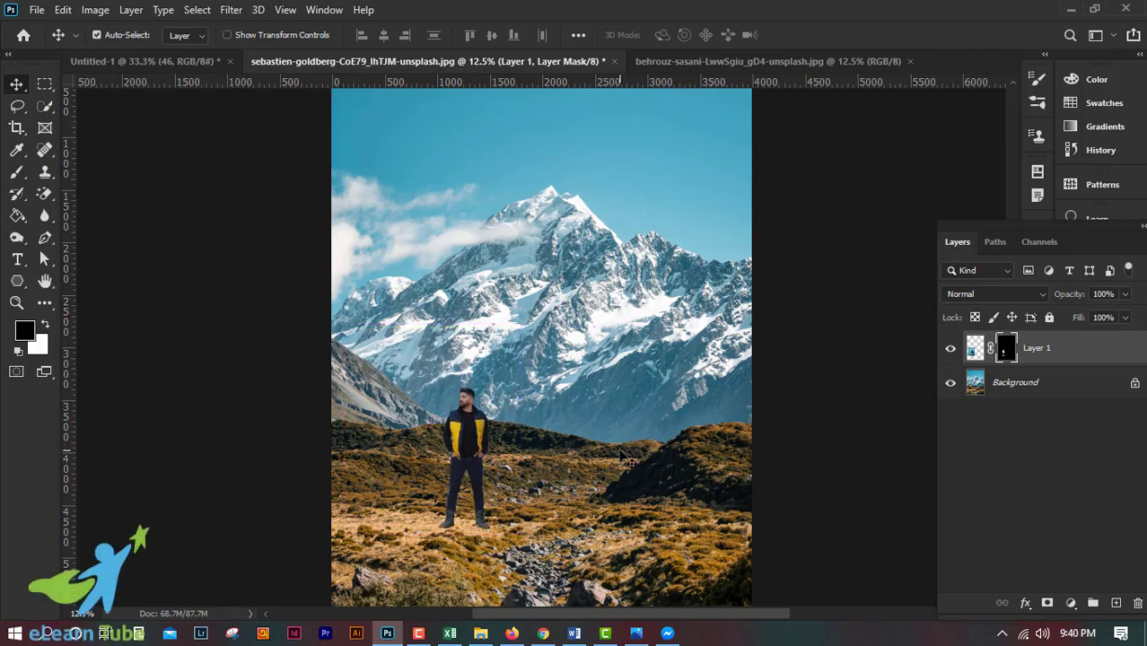
key(ctrl+minus)
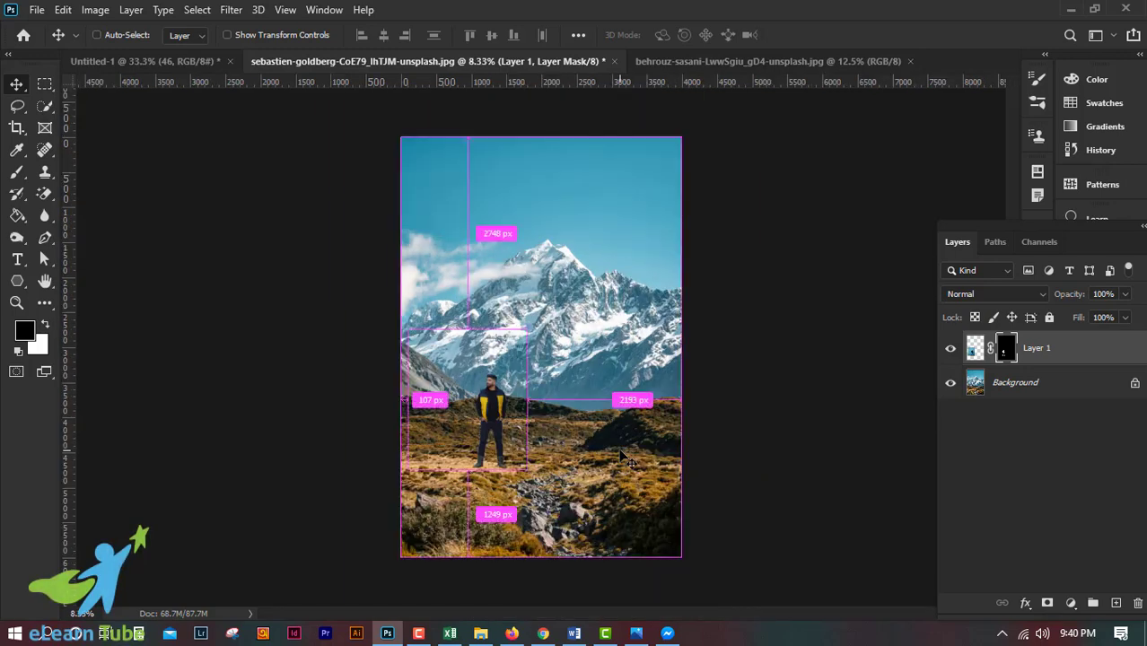
key(ctrl+plus)
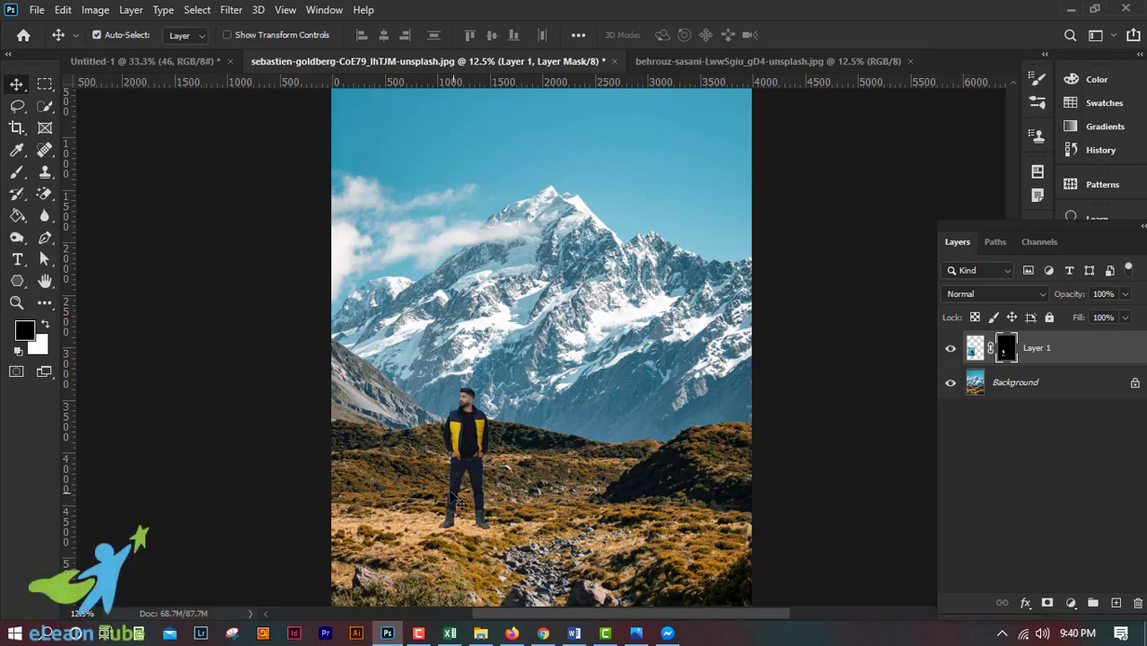
click(573, 446)
Duplicate the man's layer as Layer 1 copy, hide it, and select the original Layer 1.
key(ctrl+j)
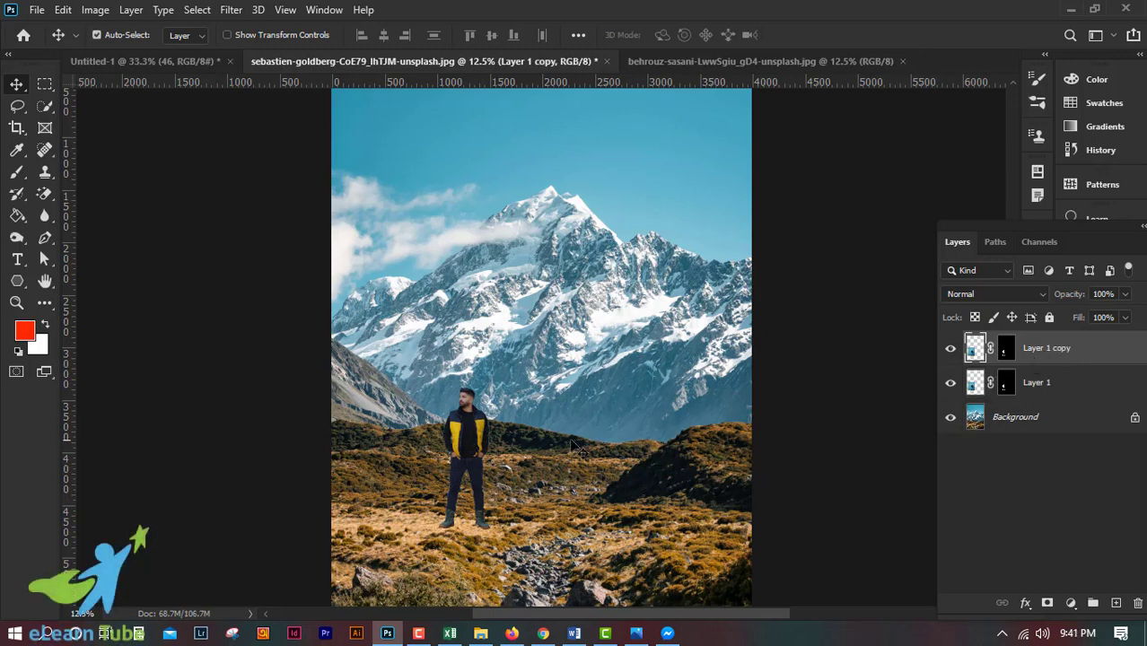
click(1057, 387)
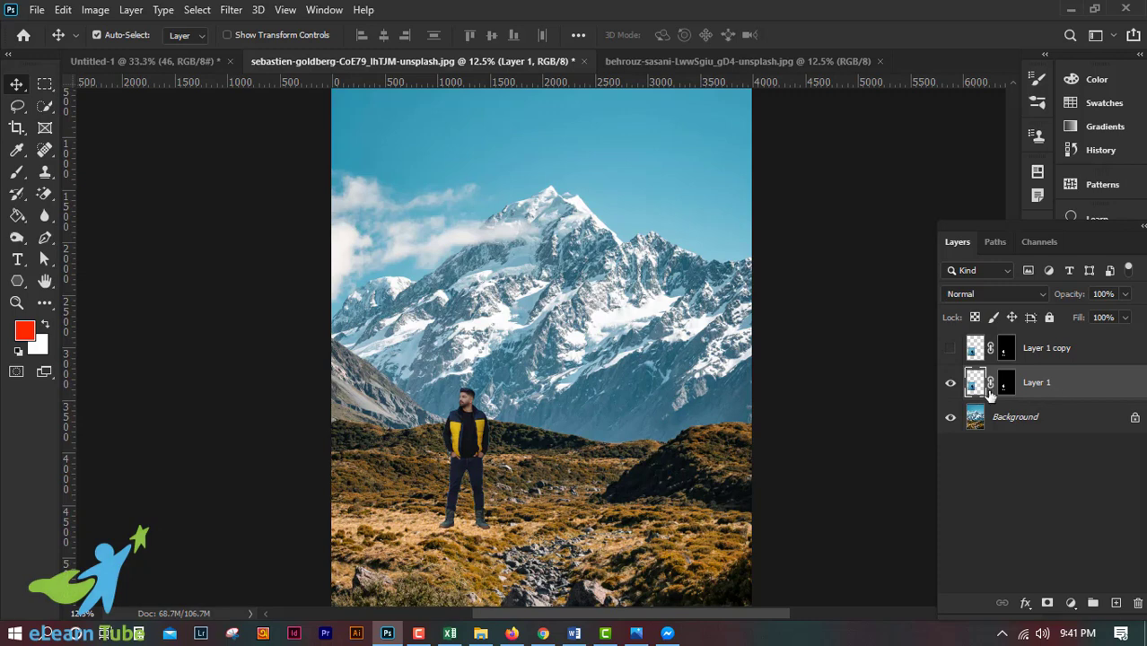
click(241, 12)
Open Layer 1's Layer Style settings and add a drop shadow to the man.
right_click(1065, 384)
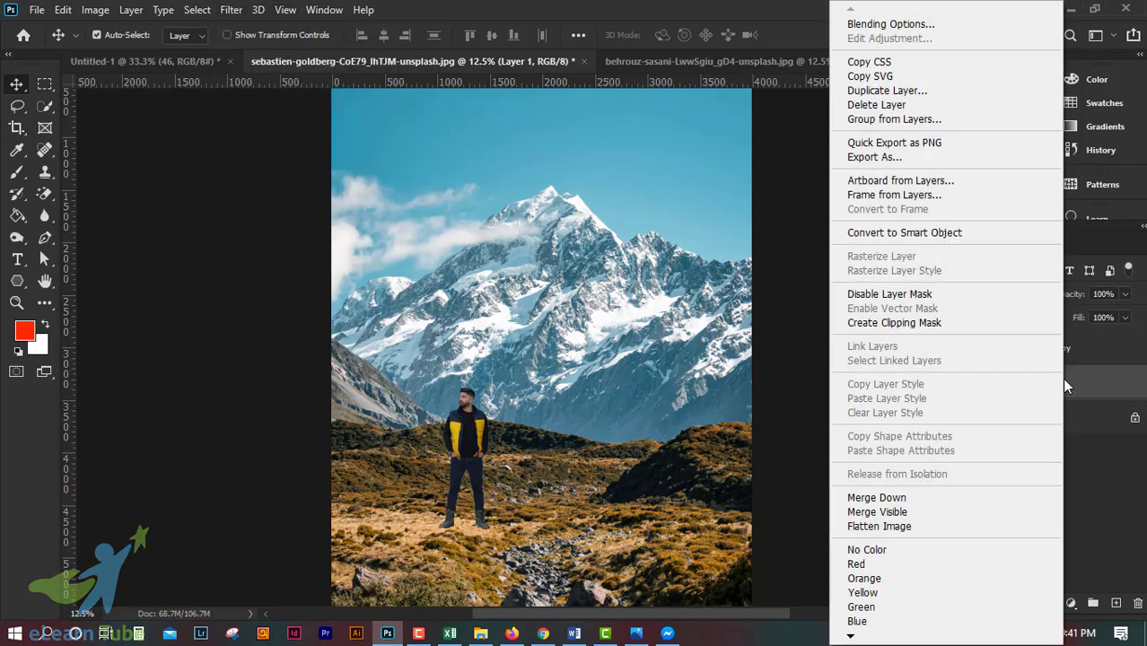
click(910, 24)
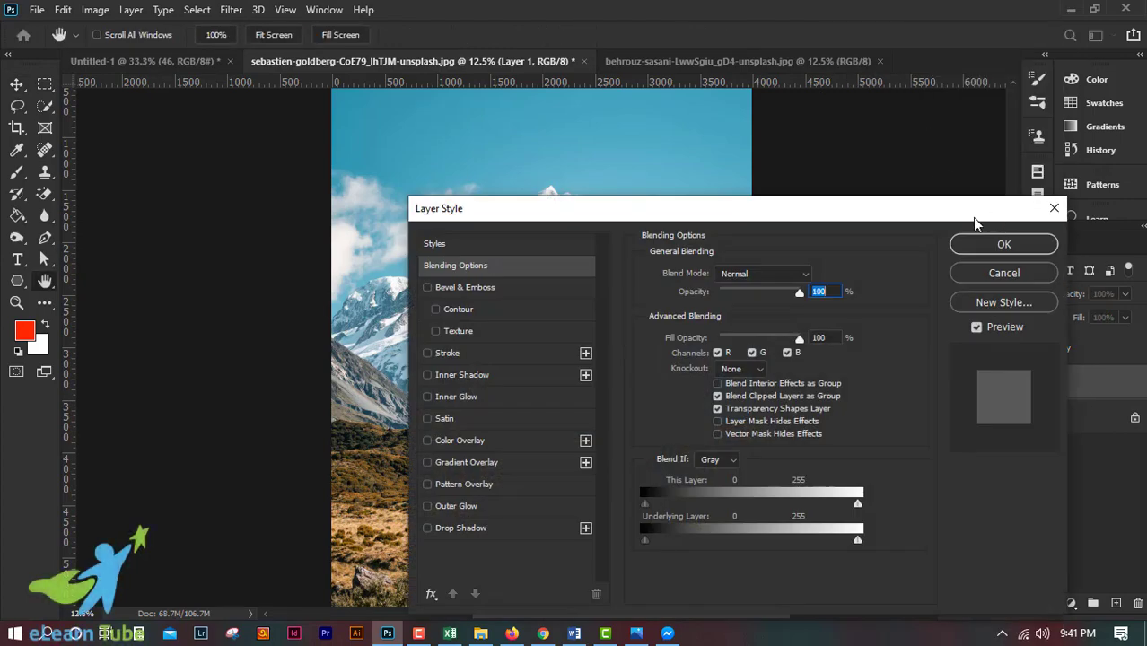
drag(972, 217, 1136, 130)
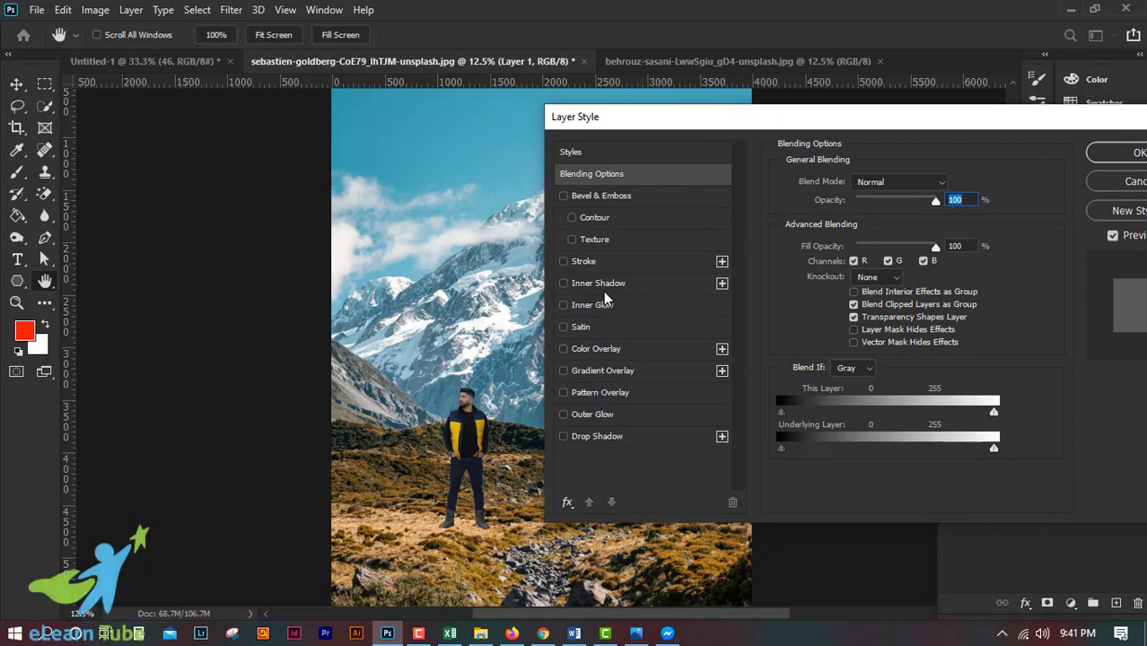
click(597, 436)
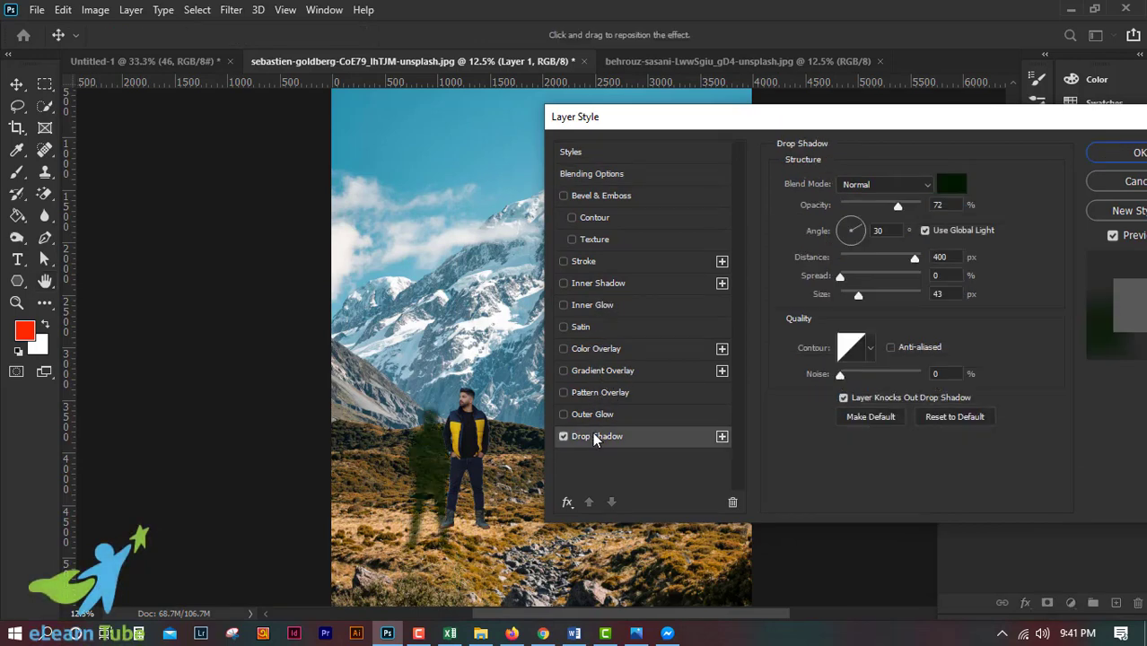
Try adjusting the drop shadow's spread, distance, size and angle, then close Layer Style.
click(852, 275)
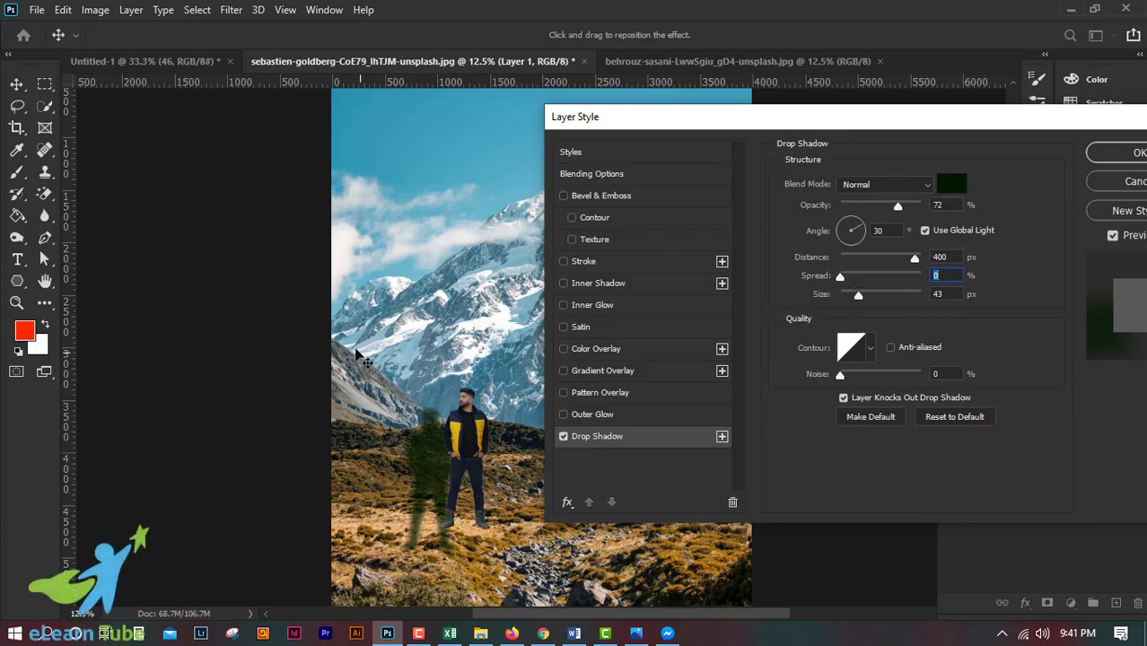
mouse_move(913, 258)
mouse_down()
mouse_move(893, 259)
mouse_move(909, 260)
mouse_up()
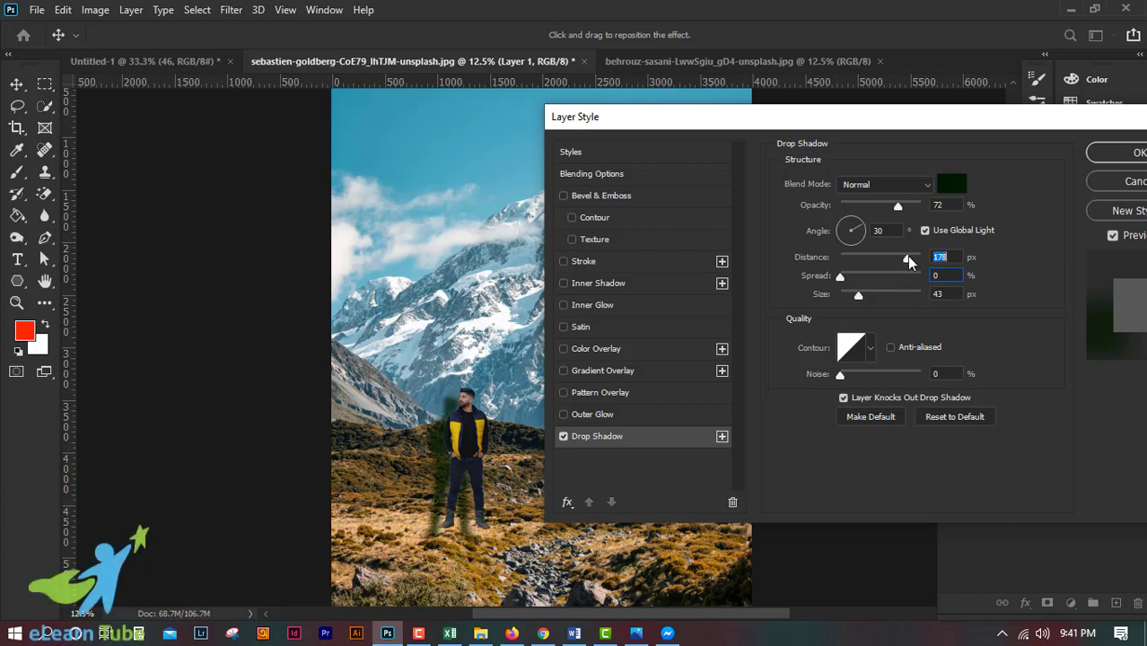
mouse_move(860, 231)
mouse_down()
mouse_move(844, 229)
mouse_move(866, 235)
mouse_move(860, 242)
mouse_up()
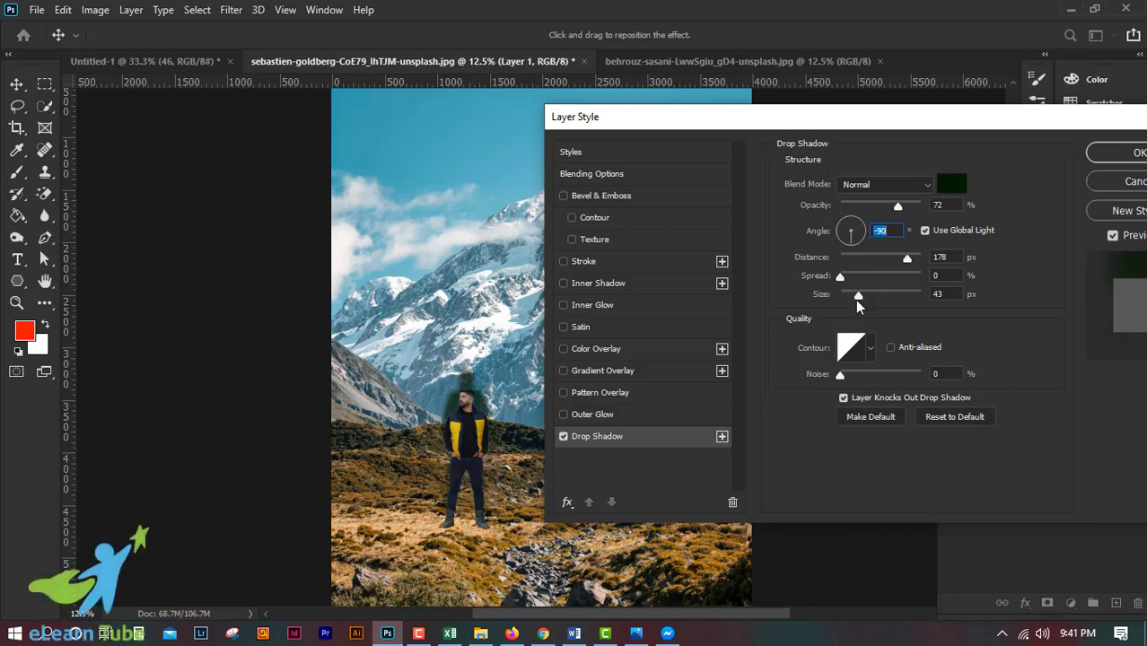
drag(858, 303, 886, 301)
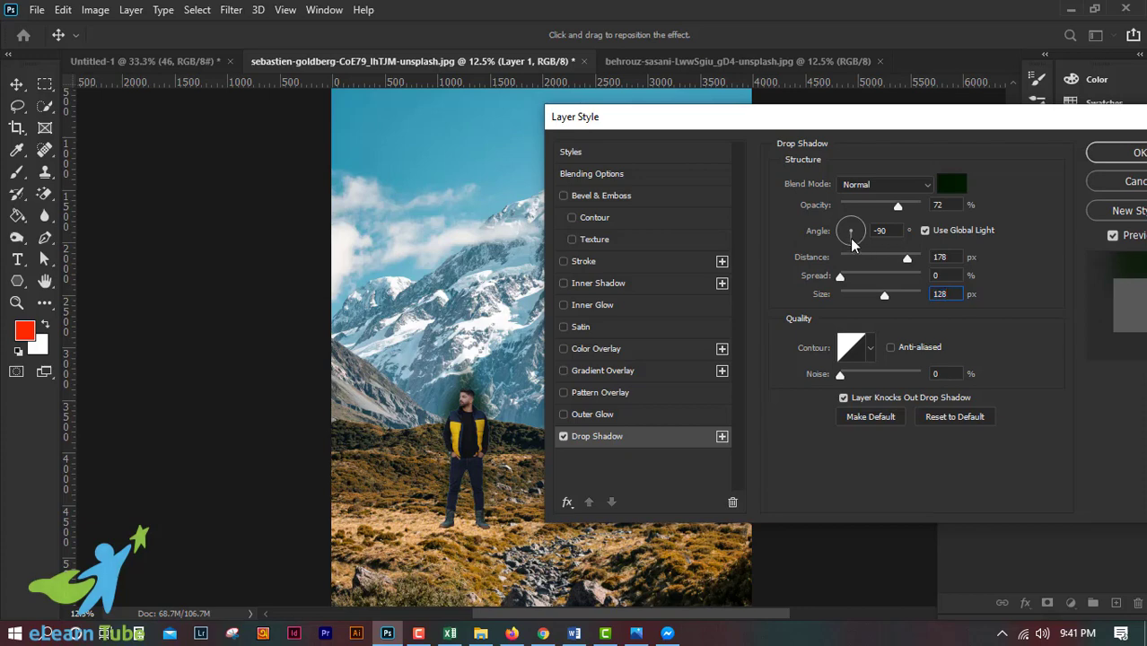
drag(852, 244, 863, 231)
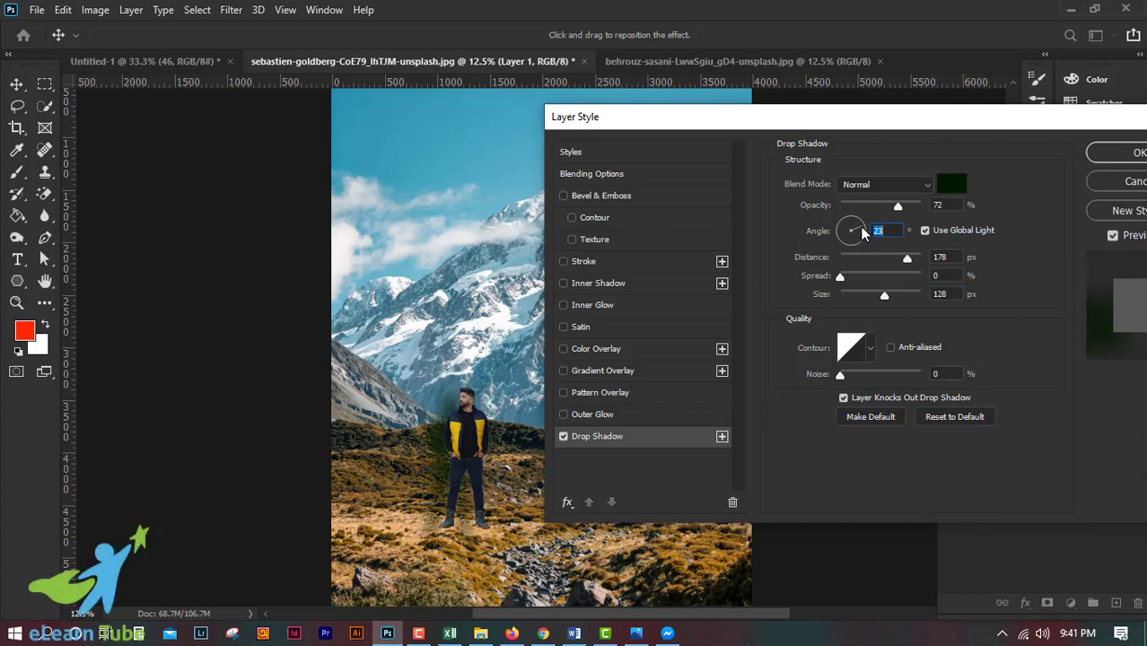
mouse_move(861, 231)
mouse_down()
mouse_move(853, 225)
mouse_move(878, 227)
mouse_up()
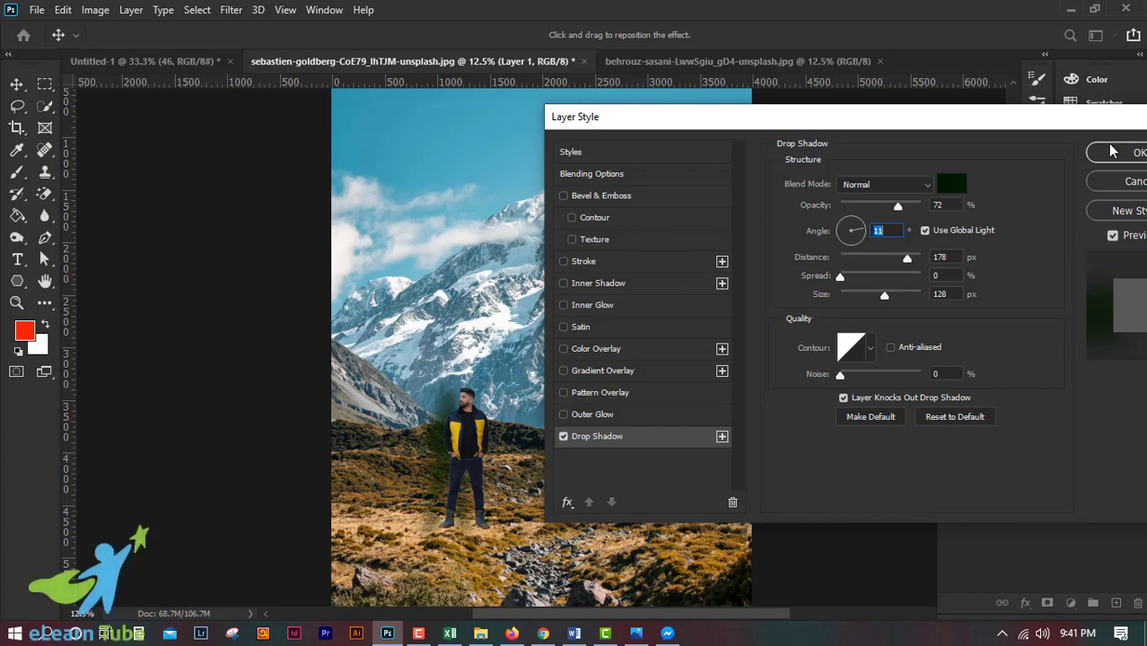
drag(1032, 118, 819, 115)
click(964, 180)
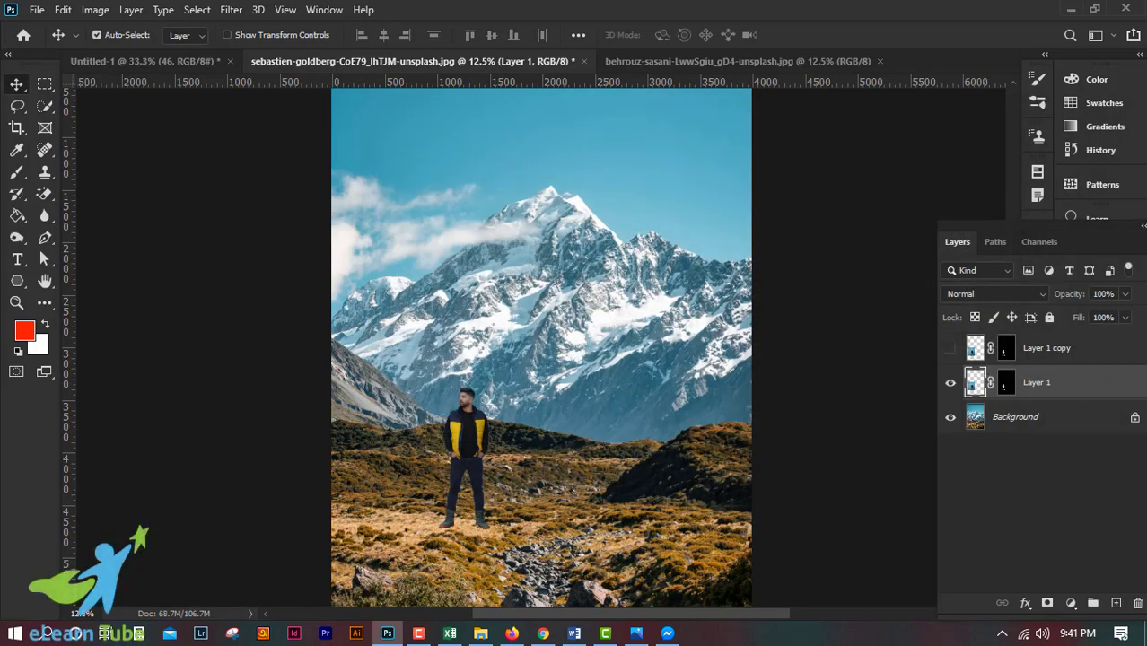
Make the man on Layer 1 solid black using Hue/Saturation with Lightness at -100.
click(100, 11)
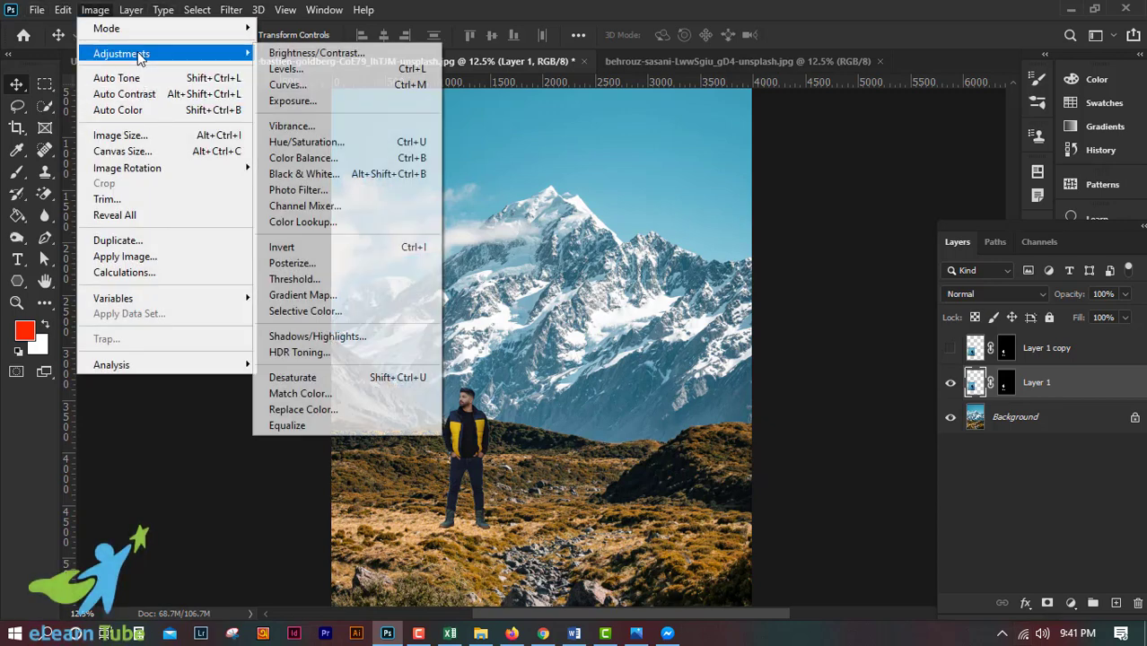
mouse_move(122, 53)
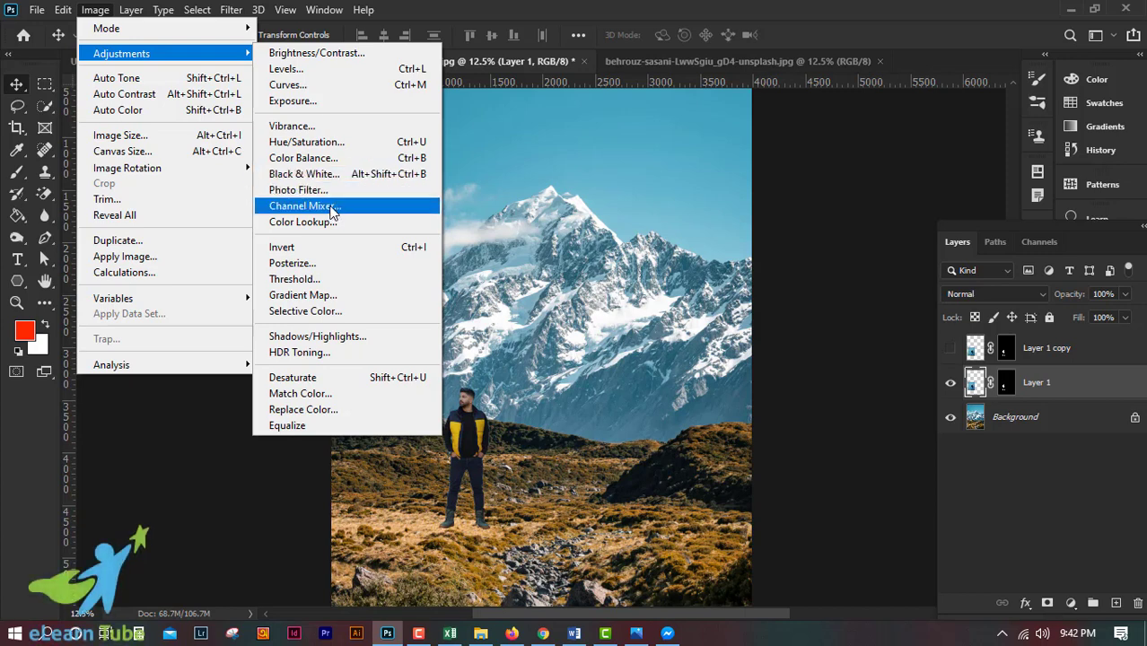
click(327, 144)
mouse_move(509, 92)
mouse_down()
mouse_move(532, 69)
mouse_move(644, 68)
mouse_up()
drag(672, 259, 591, 256)
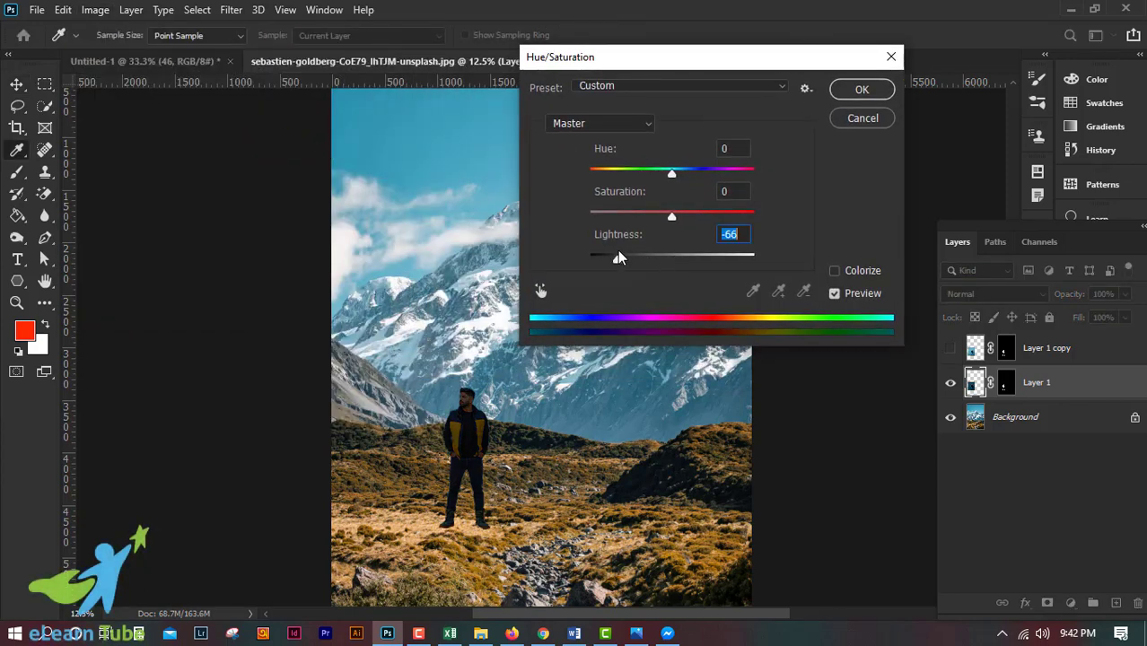
click(862, 89)
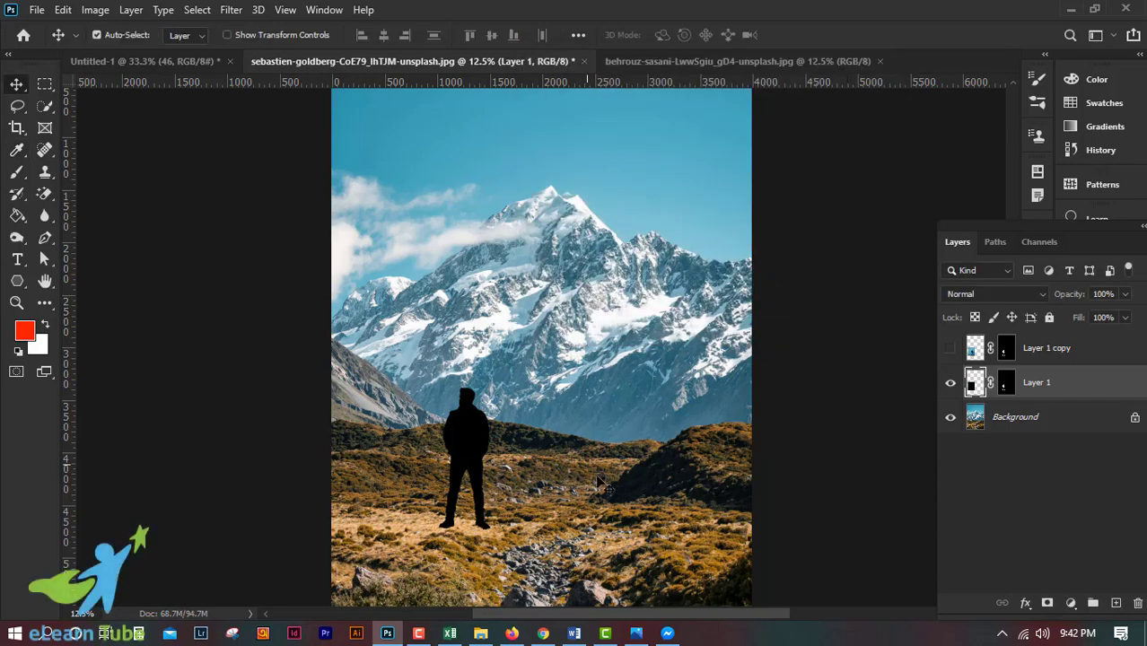
With Layer 1 copy hidden, distort the black silhouette down-left like a shadow.
click(949, 348)
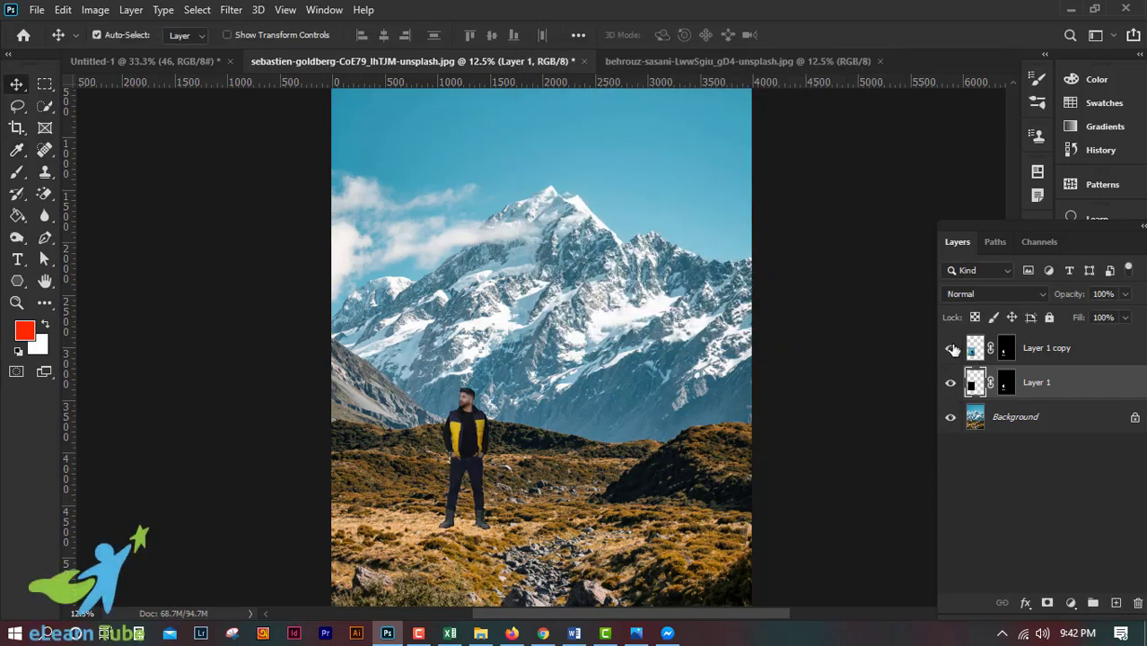
click(950, 348)
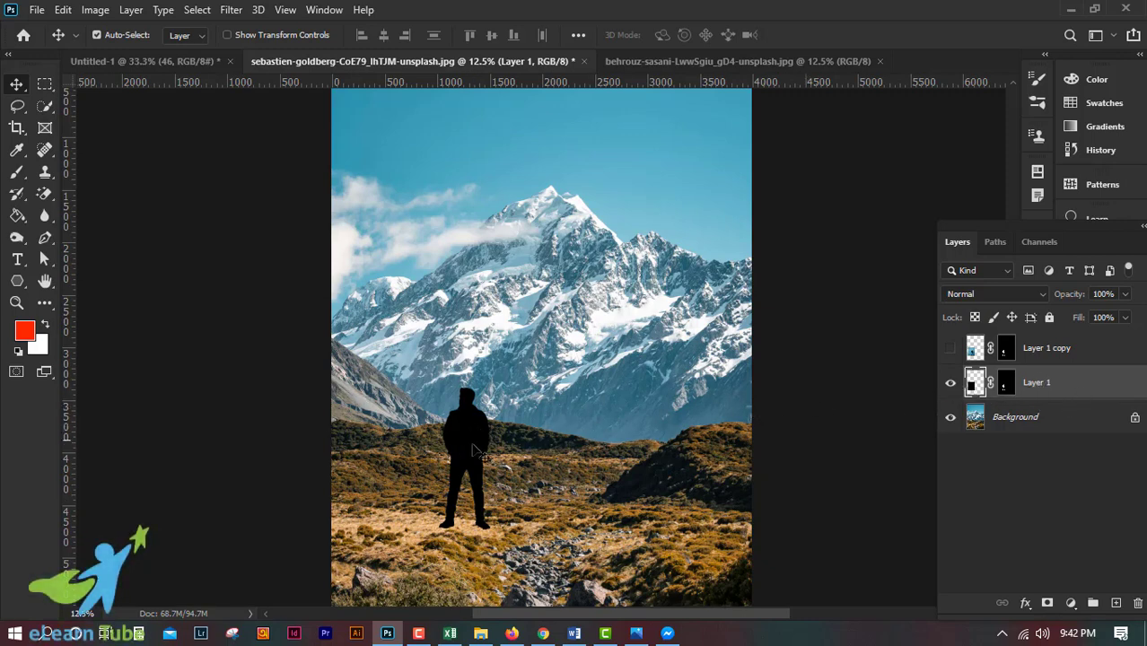
key(ctrl)
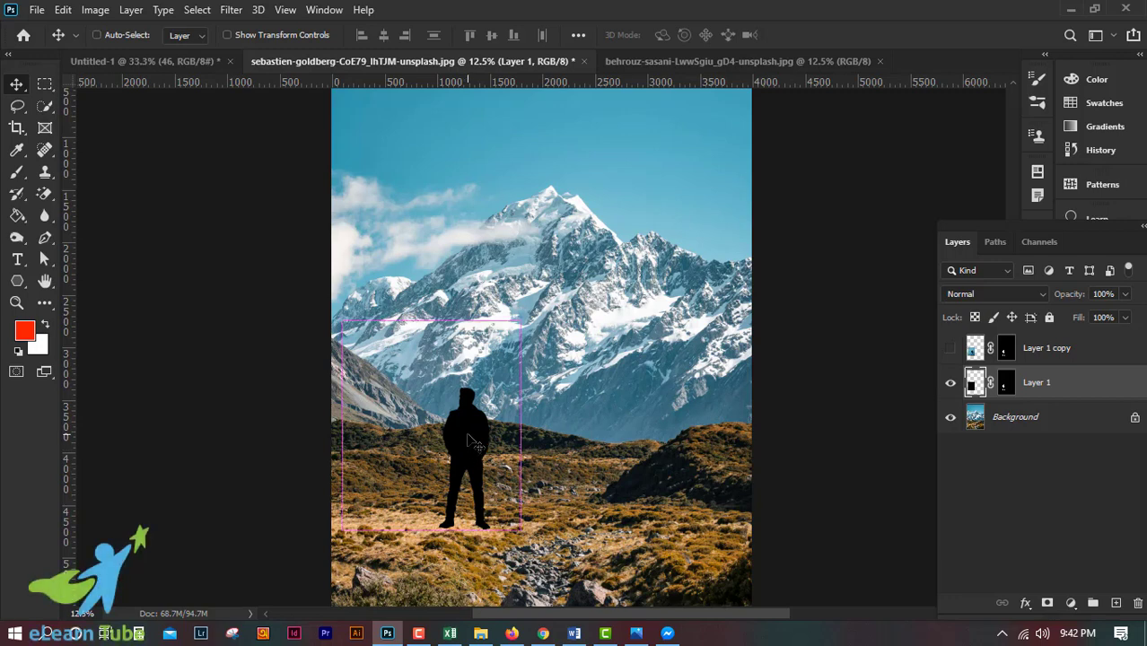
key(ctrl+t)
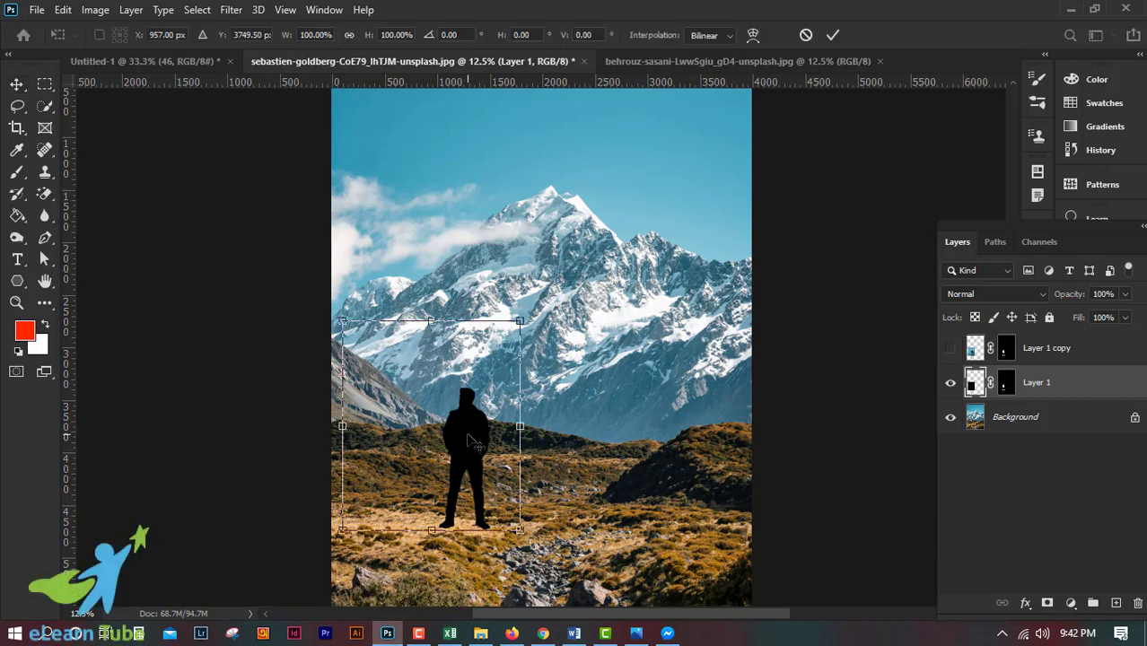
right_click(473, 443)
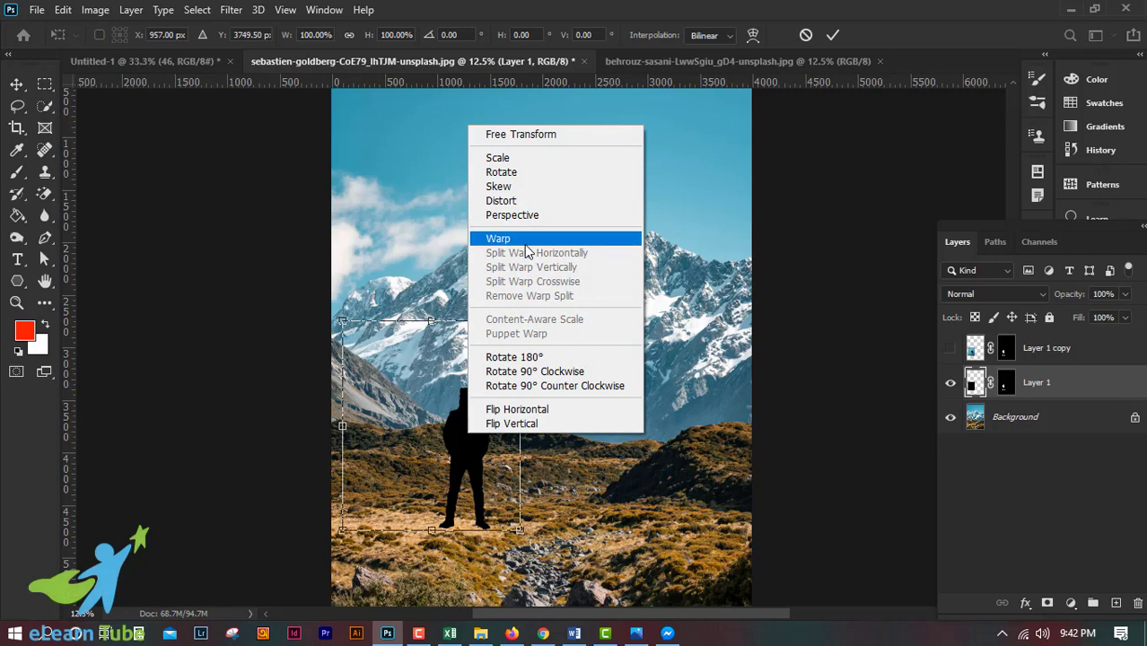
click(517, 201)
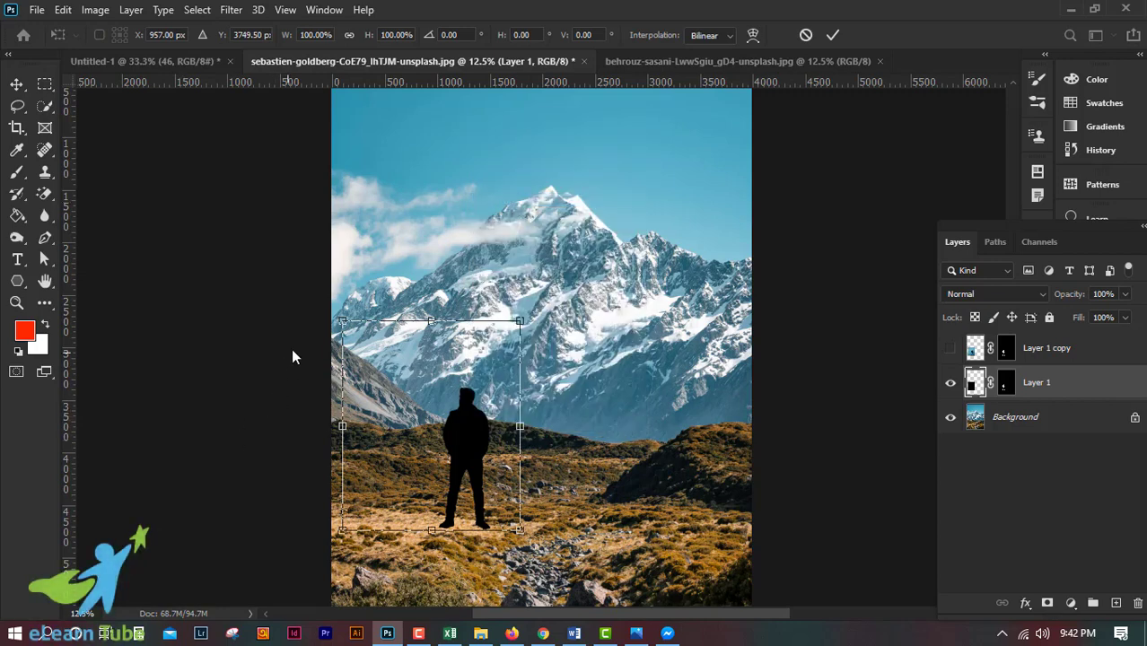
drag(342, 323, 284, 461)
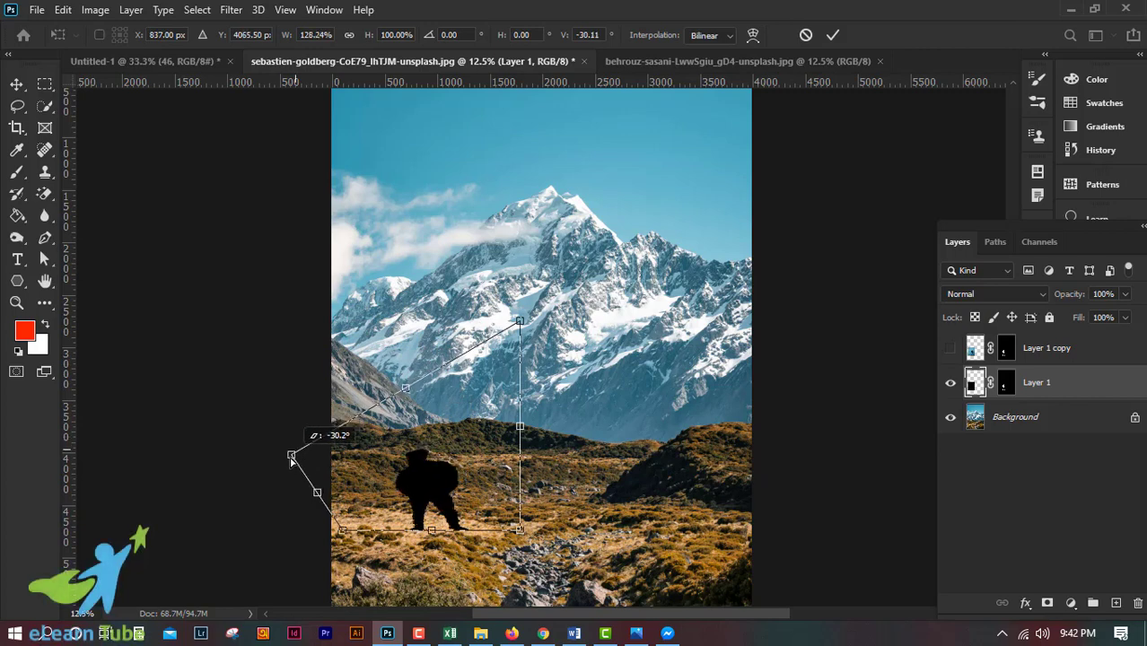
key(Return)
Show the coloured man, then resize and nudge the silhouette beneath him.
click(950, 348)
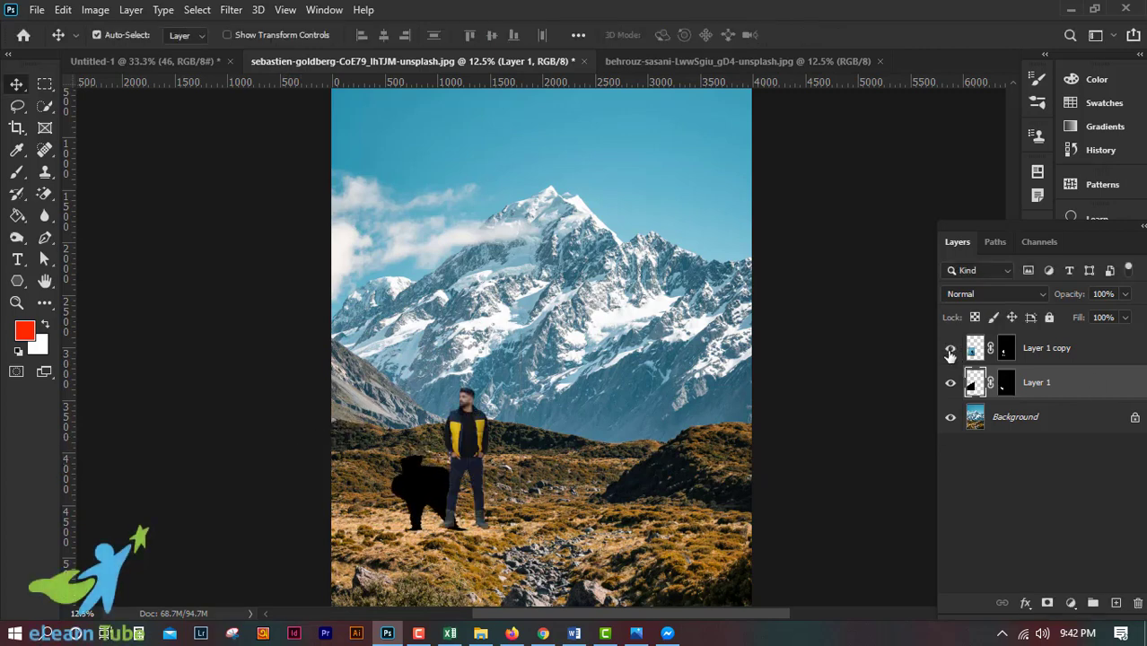
key(ctrl+t)
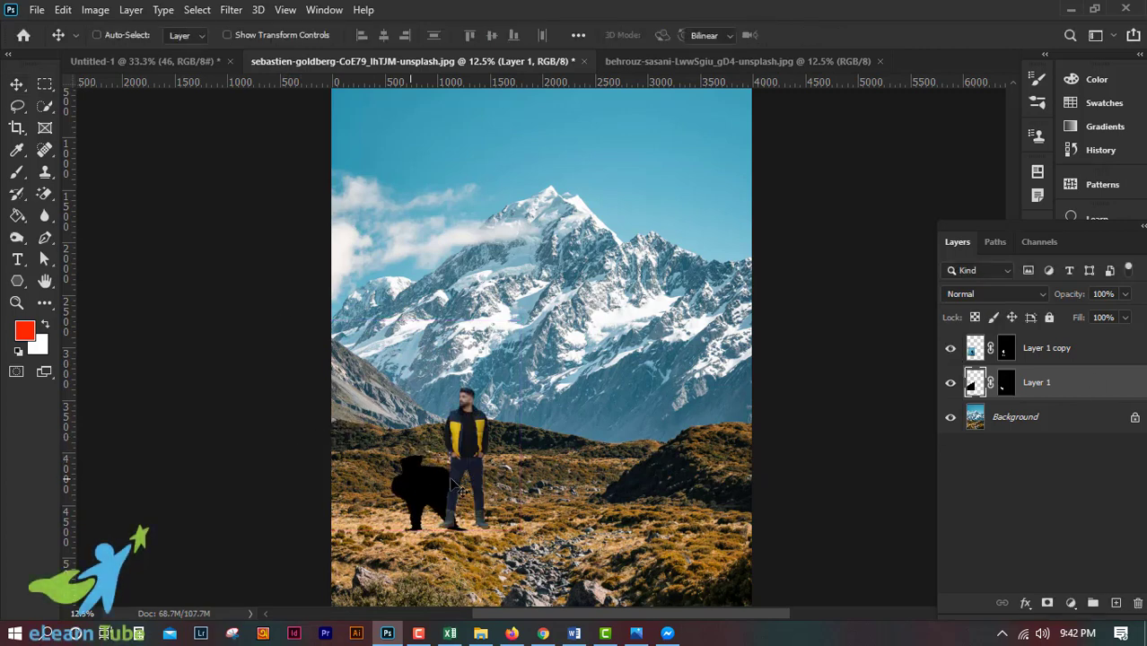
drag(519, 311, 520, 277)
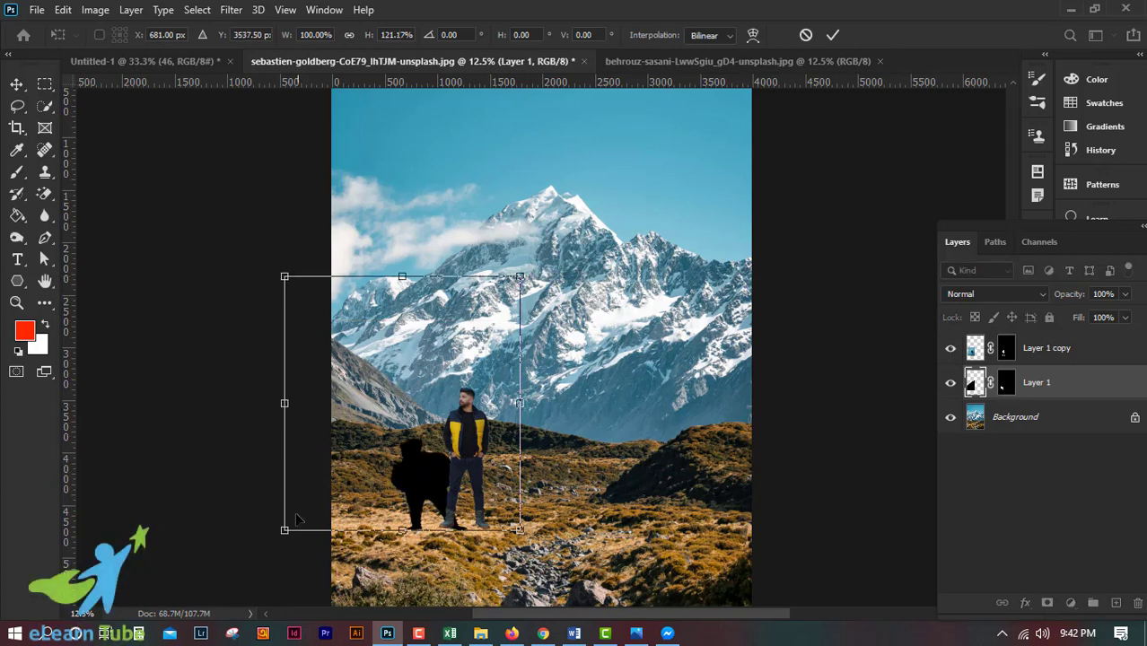
drag(284, 455, 341, 457)
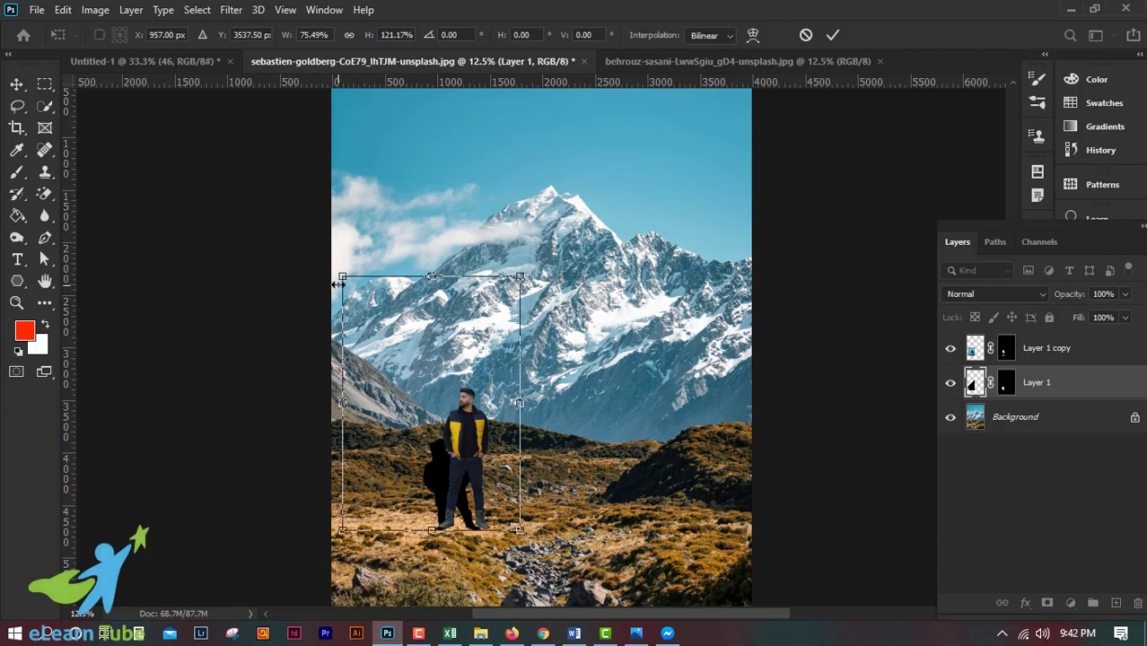
drag(338, 284, 297, 251)
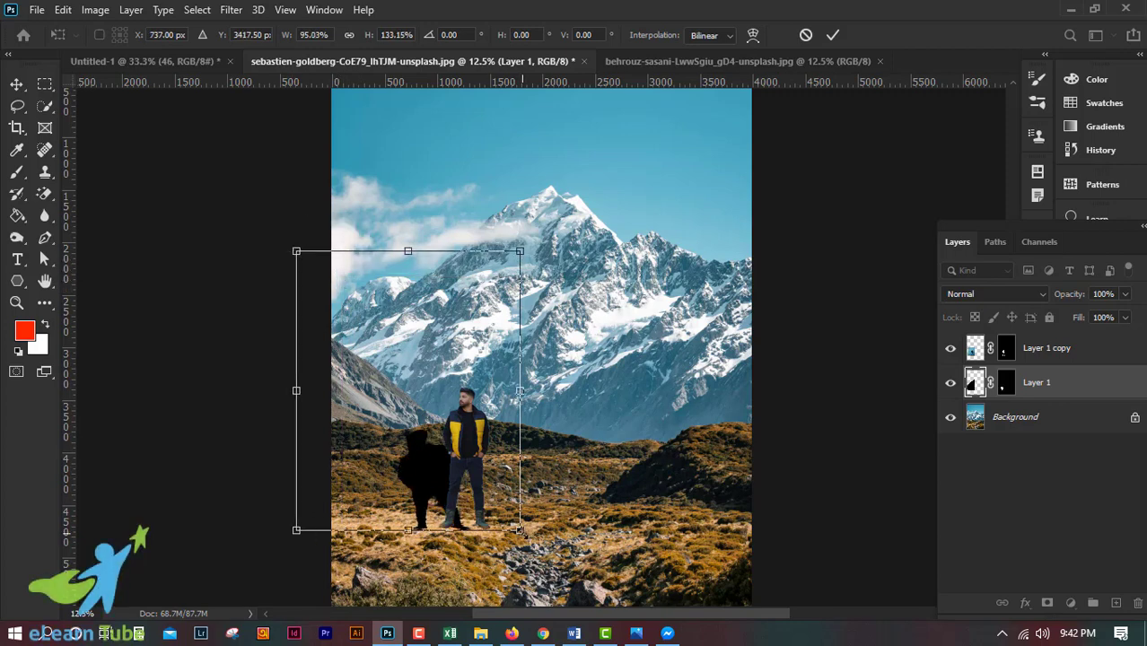
key(Right)
key(Right)
key(Right)
key(Right)
key(Right)
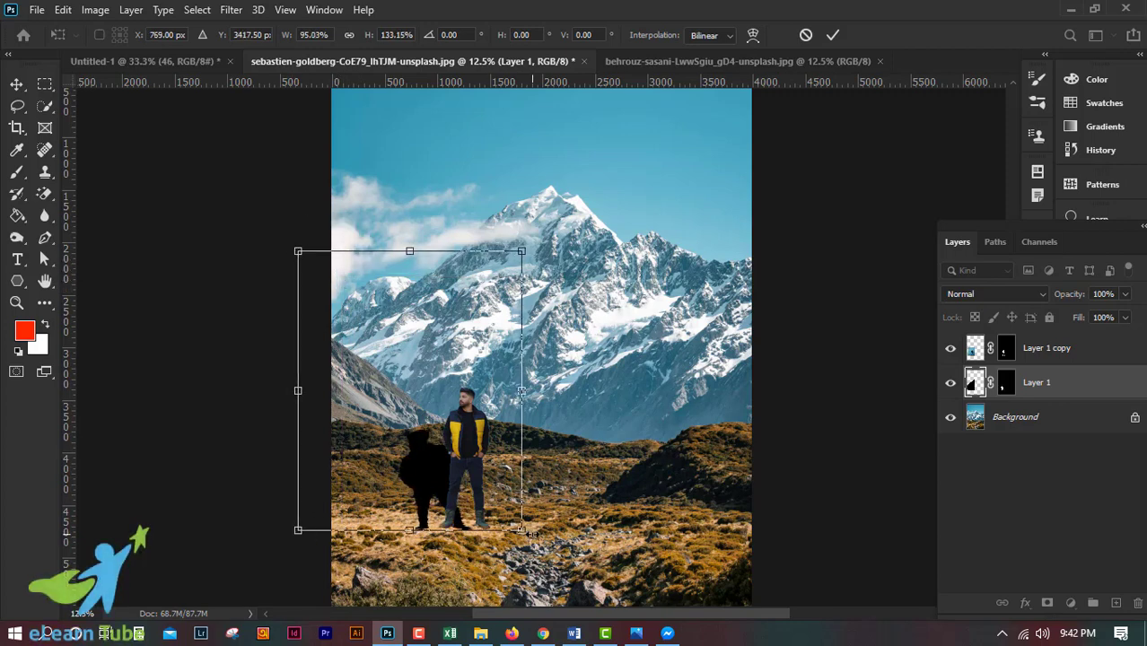
key(Right)
key(Right)
key(Right)
key(Right)
key(Right)
key(Right)
key(Right)
key(Right)
key(Right)
key(Right)
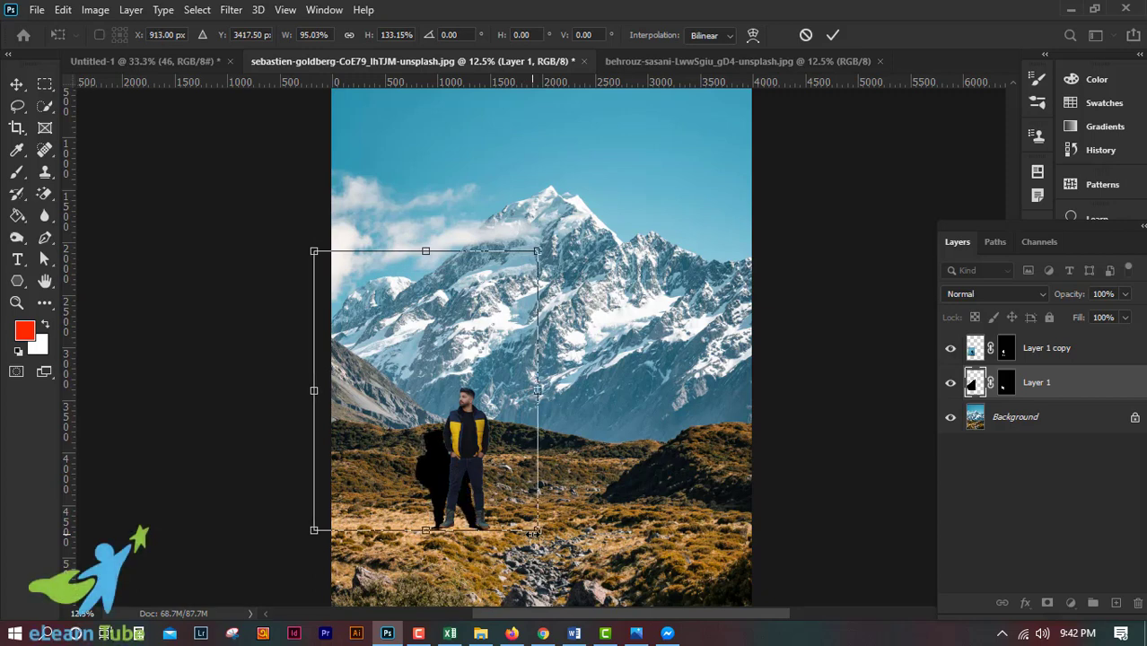
key(Right)
key(Right)
key(Right)
key(Right)
drag(316, 251, 266, 212)
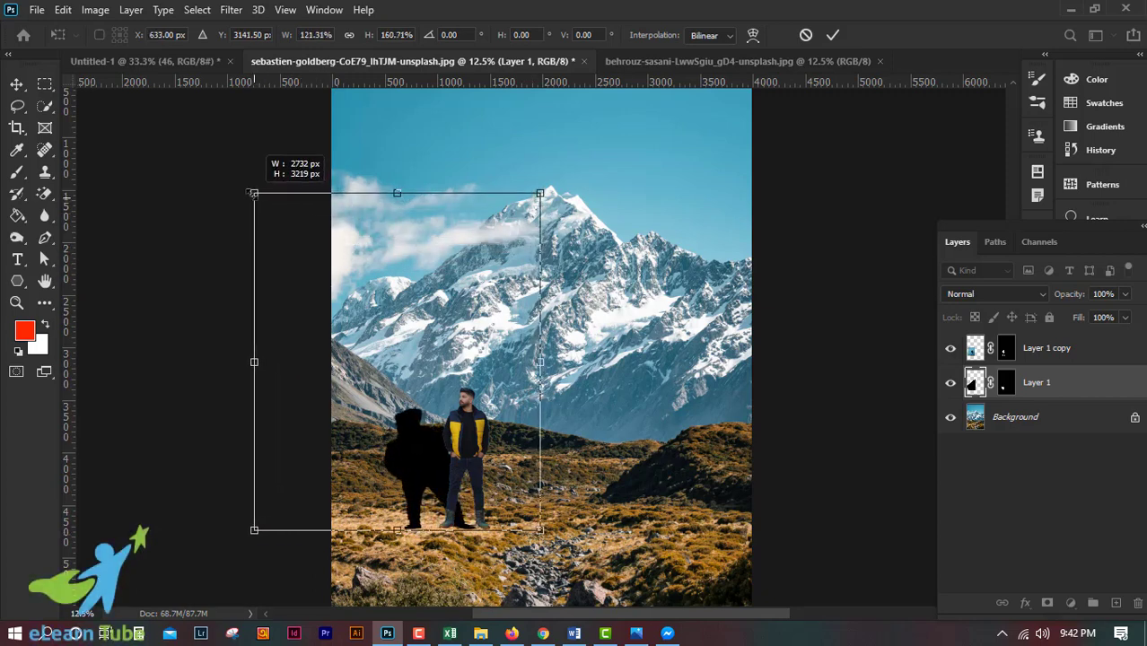
drag(266, 211, 328, 264)
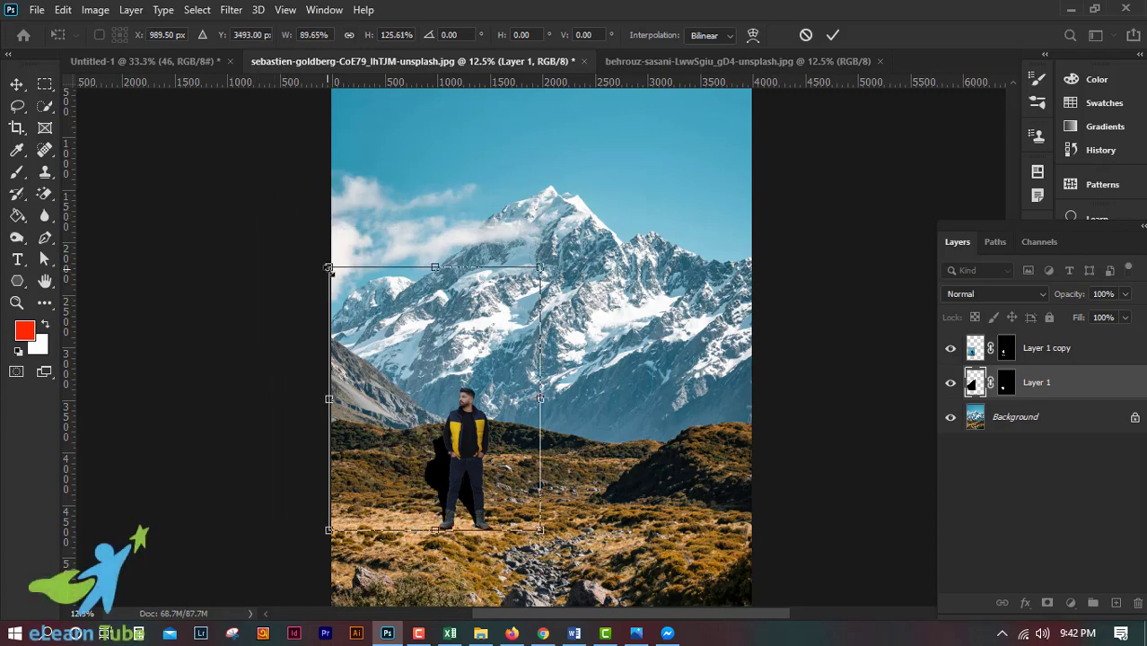
key(Return)
Move the silhouette back exactly behind the man, with Layer 1 copy visible over it.
drag(583, 485, 539, 485)
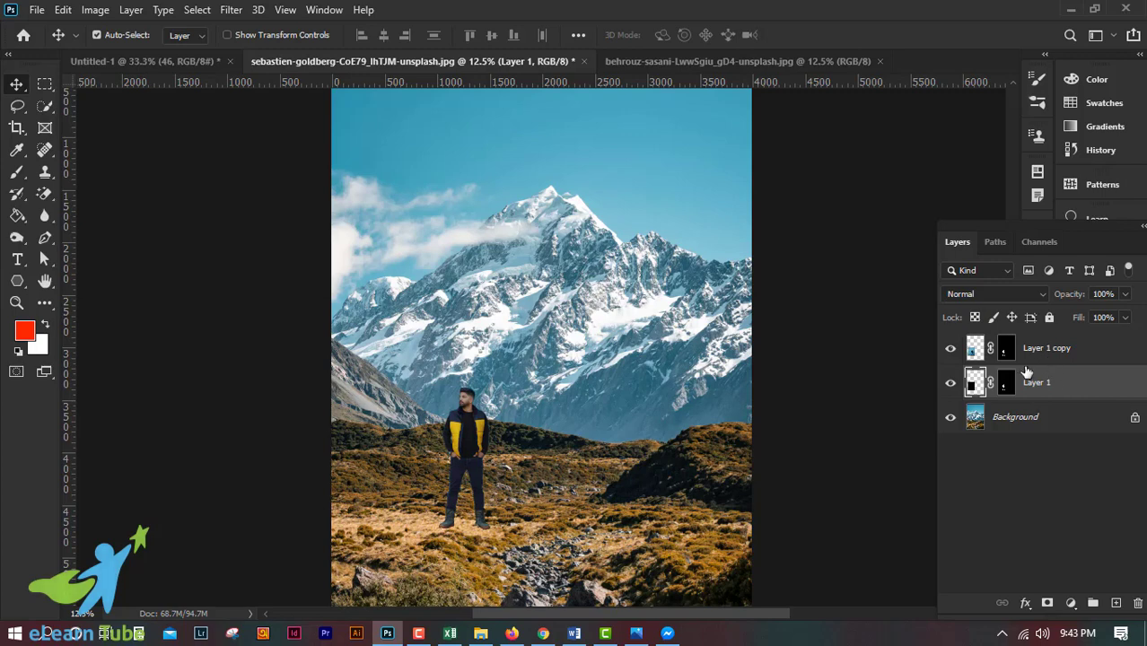
key(ctrl+t)
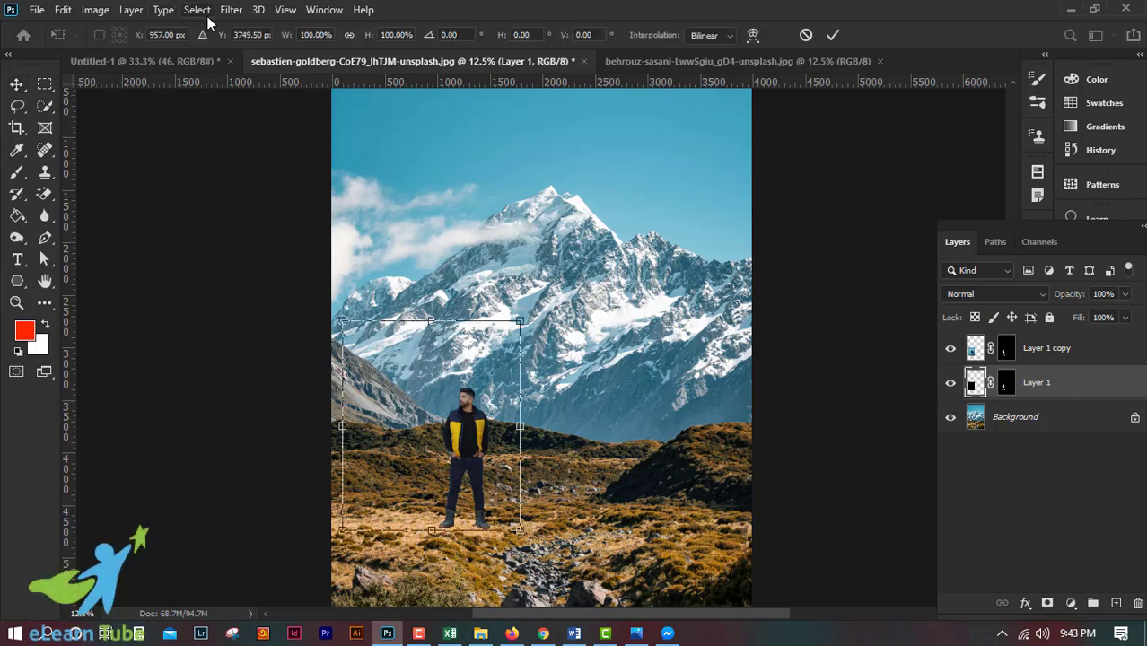
key(Return)
click(951, 348)
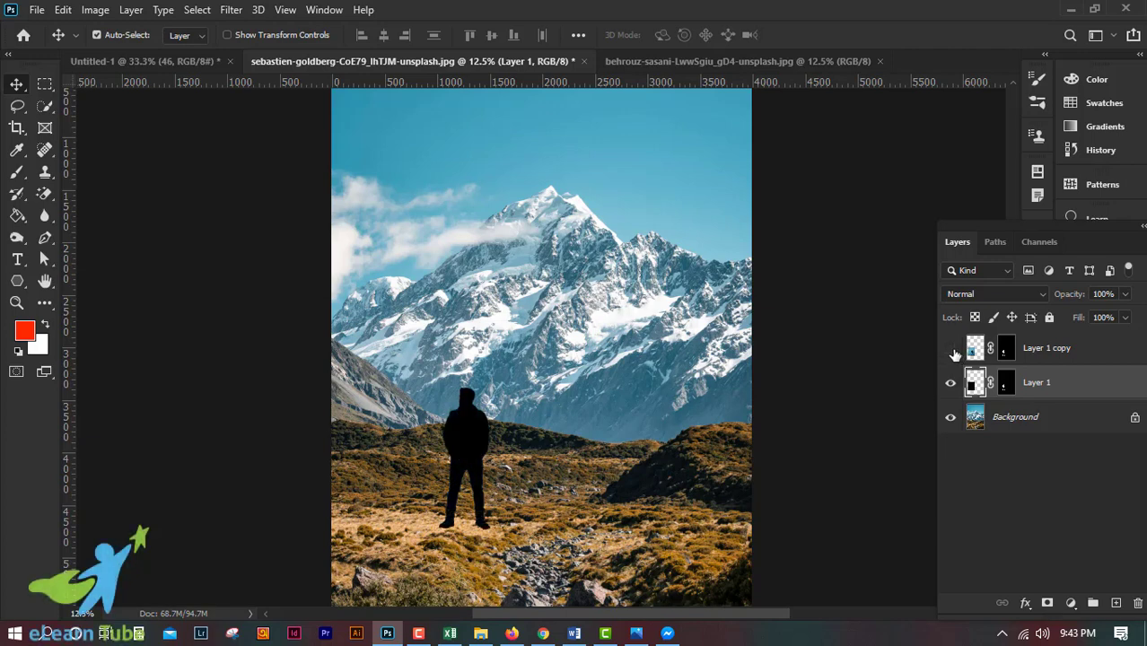
click(951, 349)
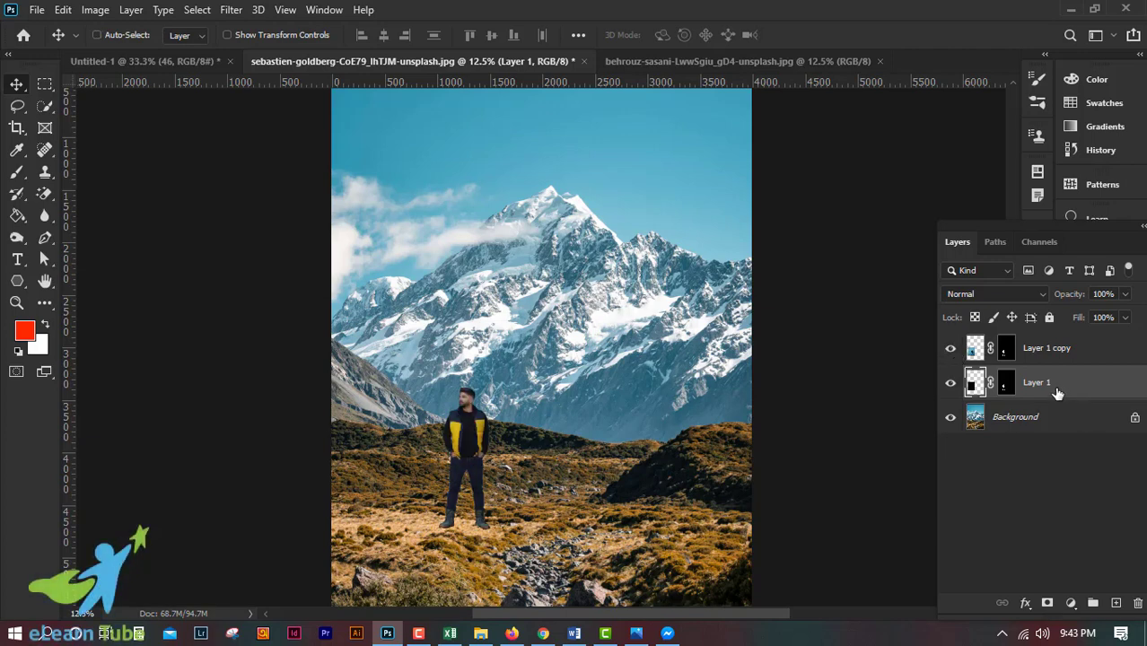
Distort the silhouette, tilting its top corners down and out toward the ground on the left.
key(ctrl+t)
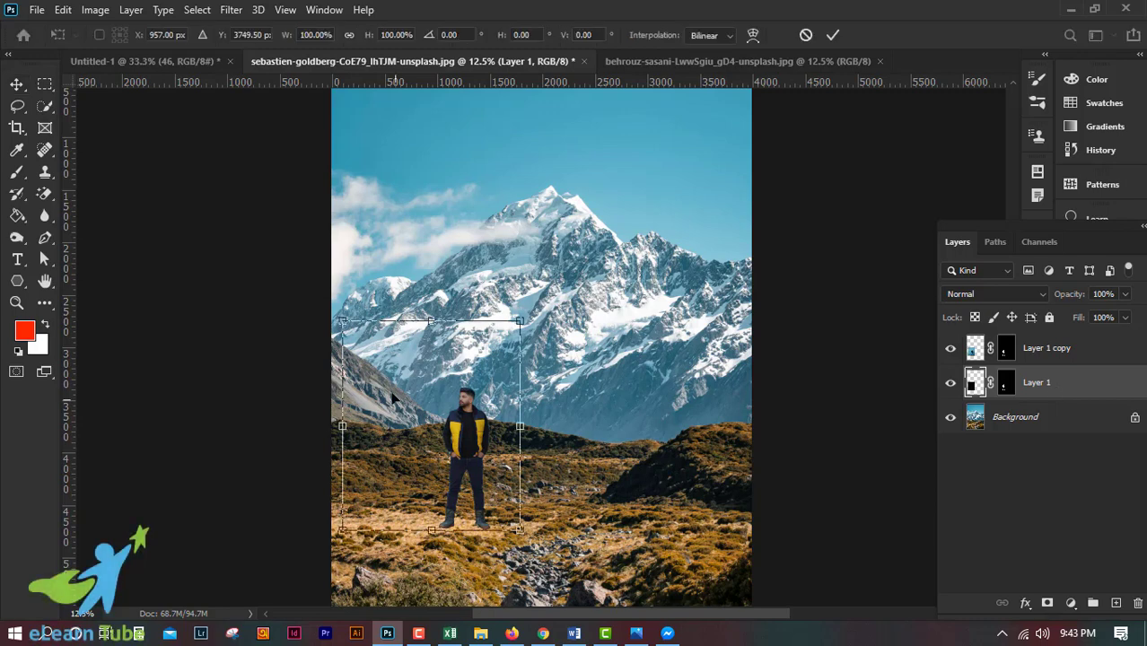
right_click(429, 395)
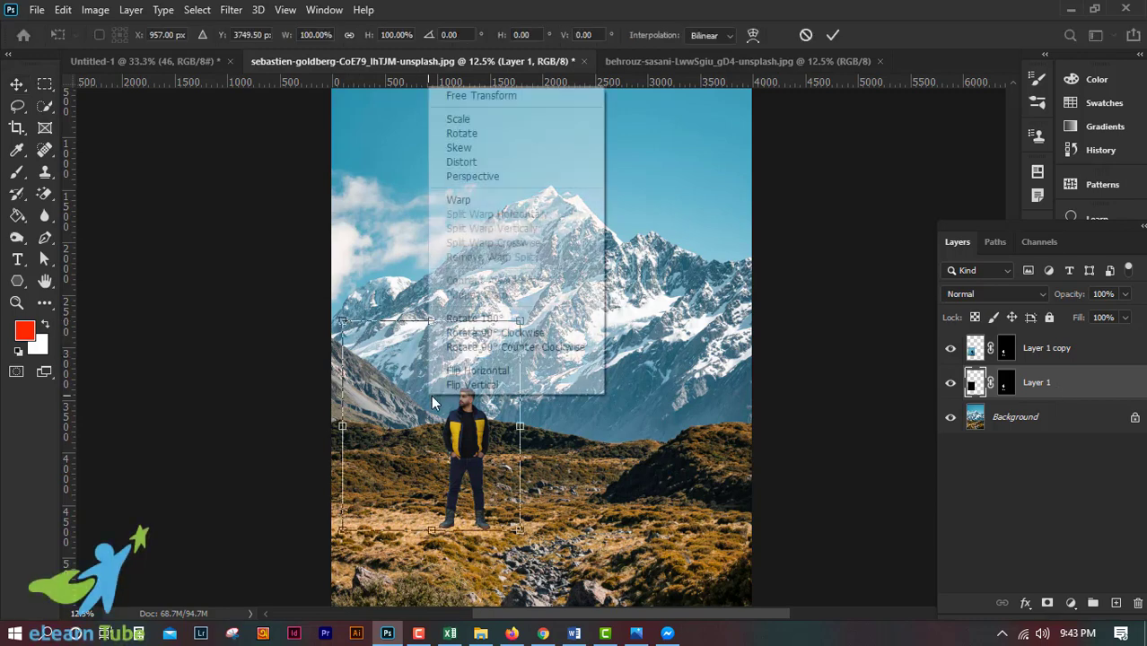
click(487, 169)
mouse_move(520, 321)
mouse_down()
mouse_move(473, 330)
mouse_move(409, 395)
mouse_move(431, 381)
mouse_up()
mouse_move(342, 320)
mouse_down()
mouse_move(321, 372)
mouse_move(332, 434)
mouse_up()
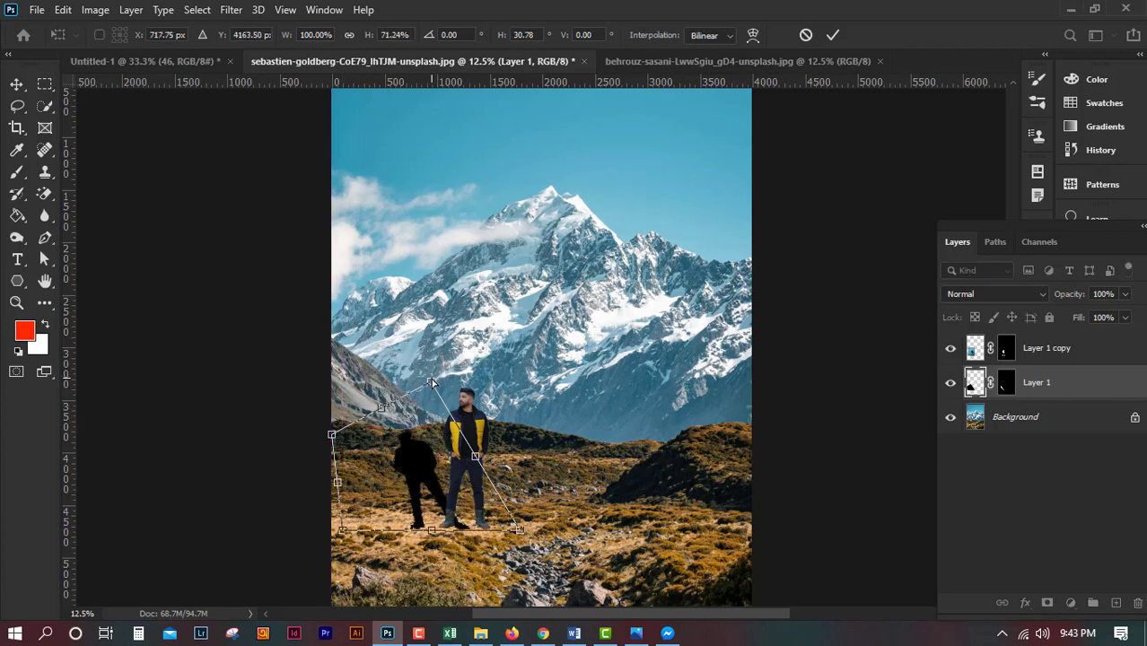
drag(432, 382, 416, 446)
drag(339, 440, 304, 480)
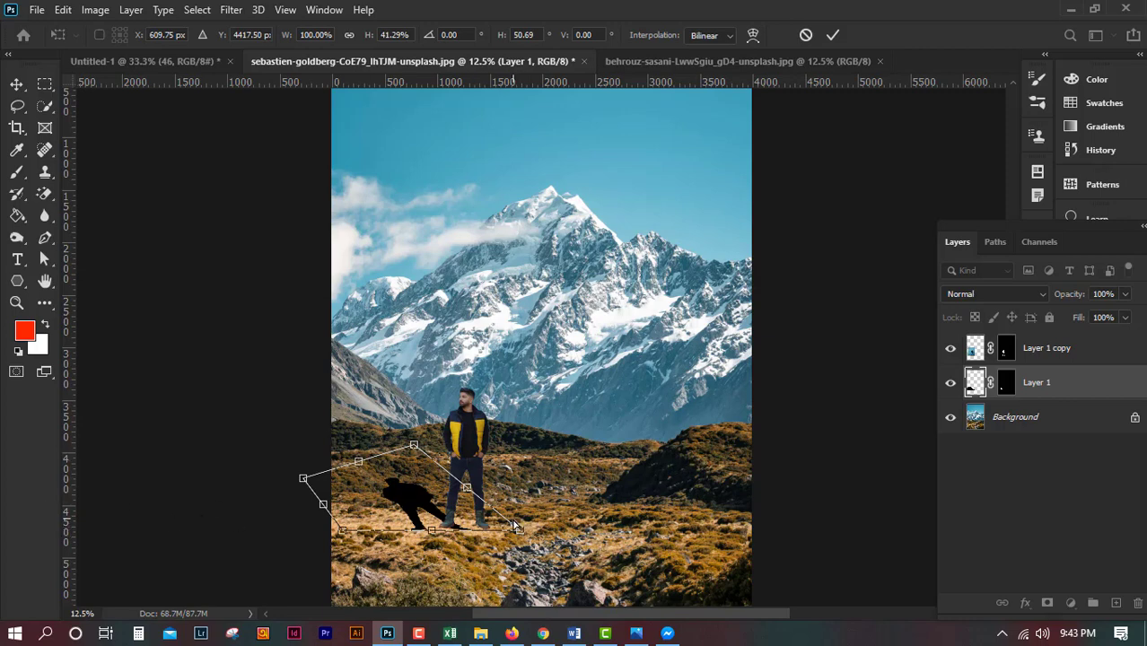
Widen the shadow's base to the right and fine-tune its far tip and height along the ground.
drag(518, 533, 553, 530)
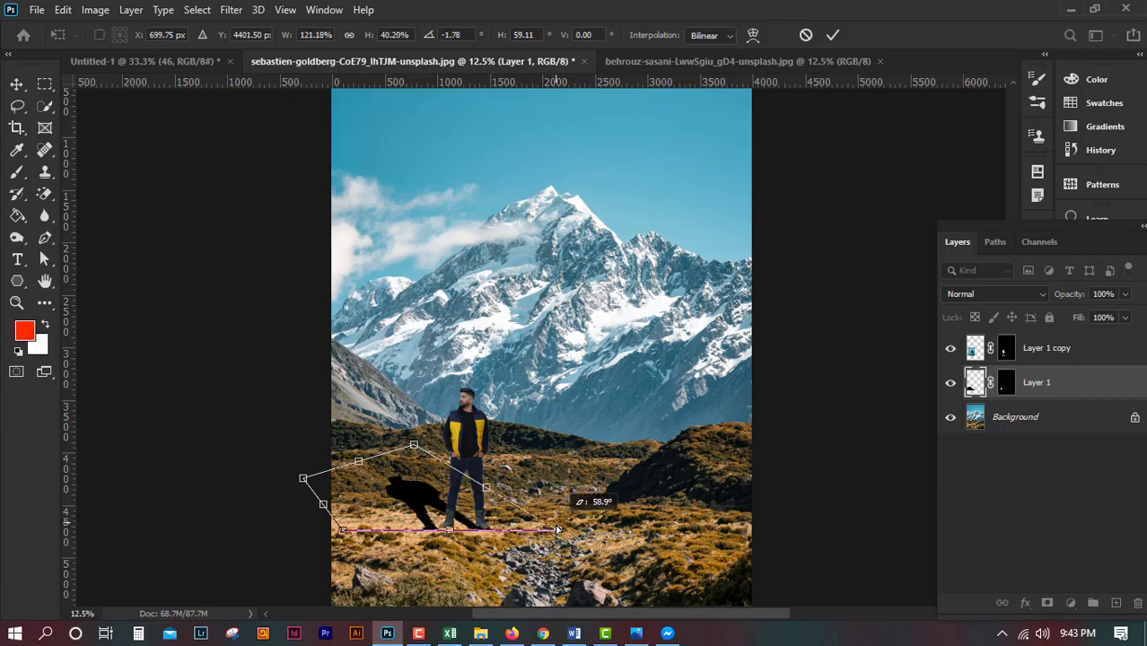
drag(556, 531, 558, 530)
drag(414, 446, 401, 468)
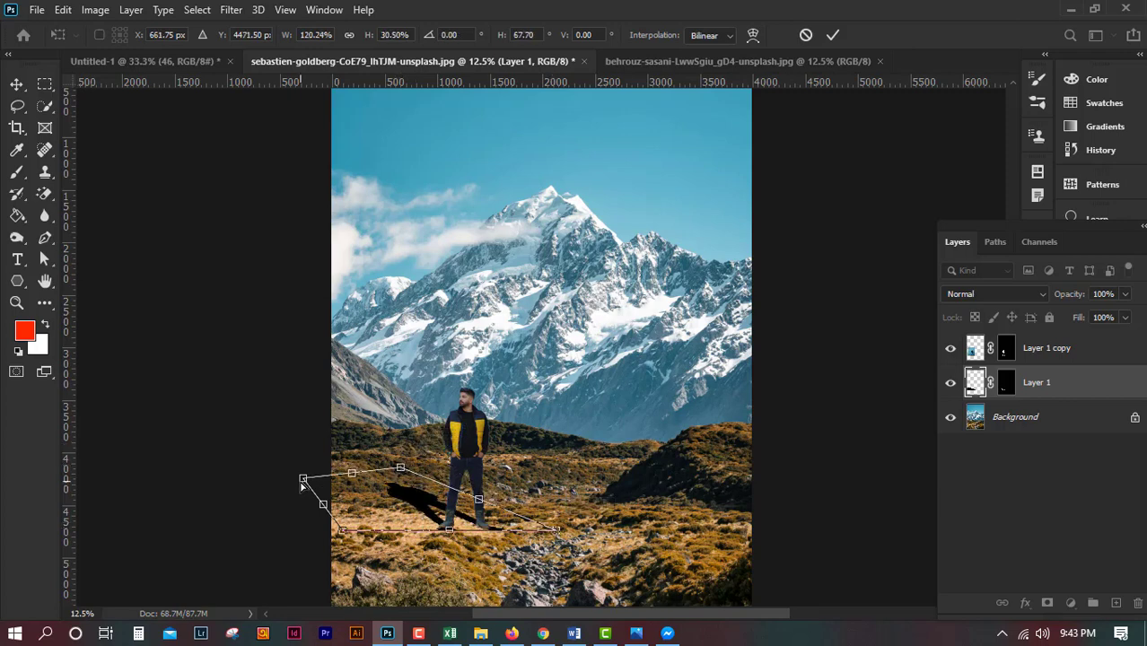
drag(303, 483, 282, 516)
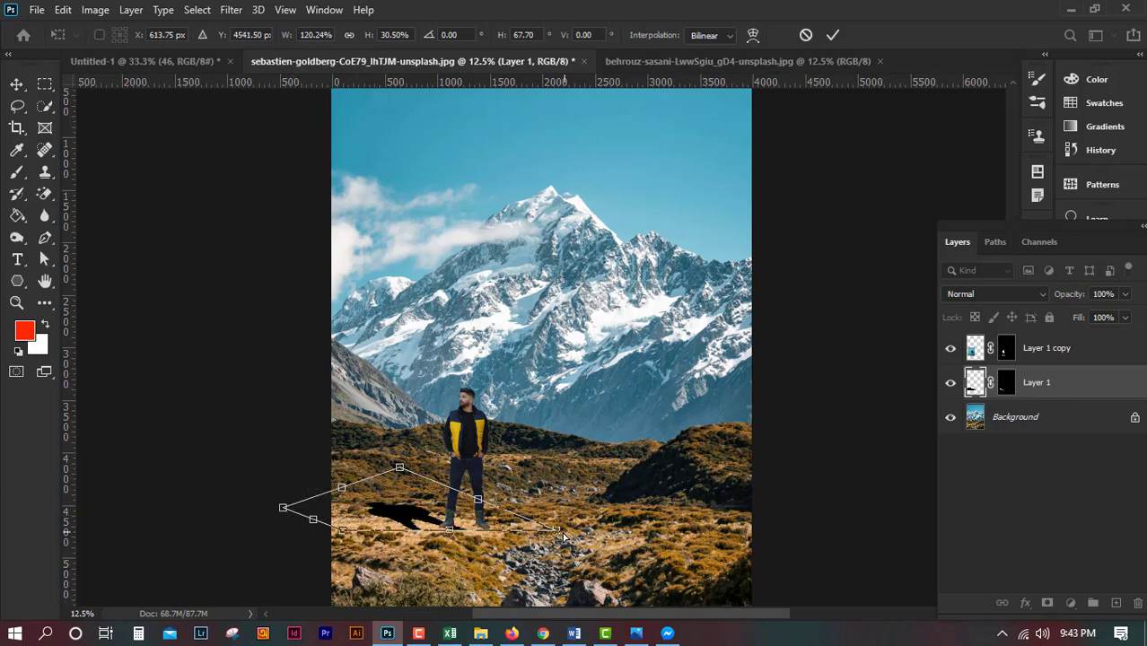
drag(564, 537, 582, 534)
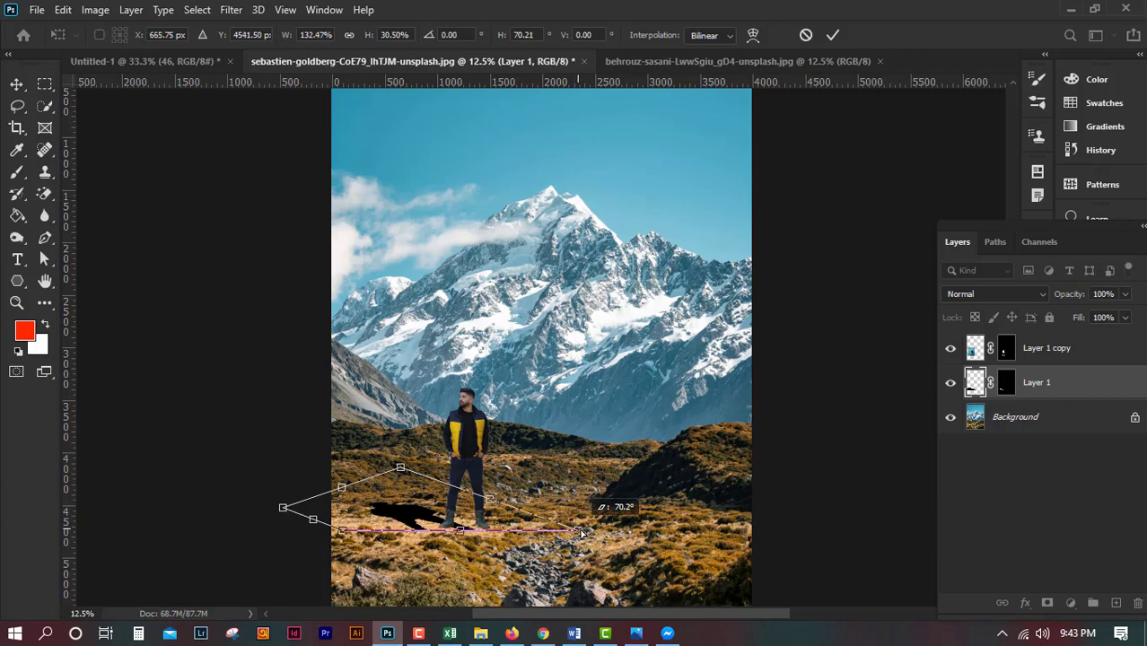
drag(582, 533, 599, 532)
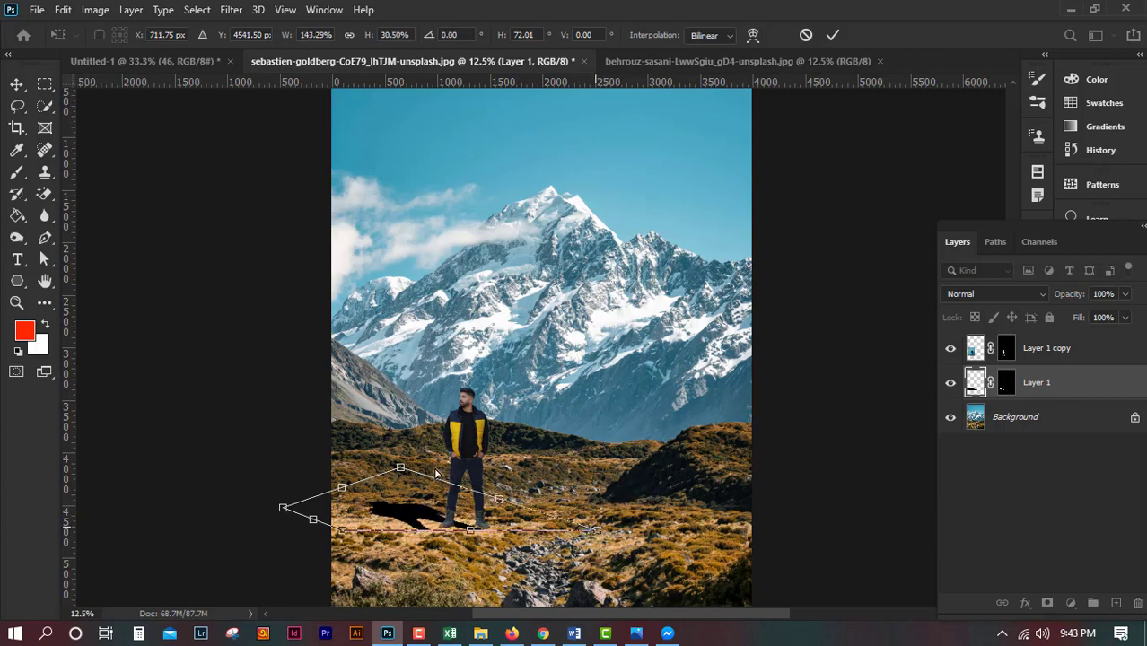
drag(405, 471, 392, 460)
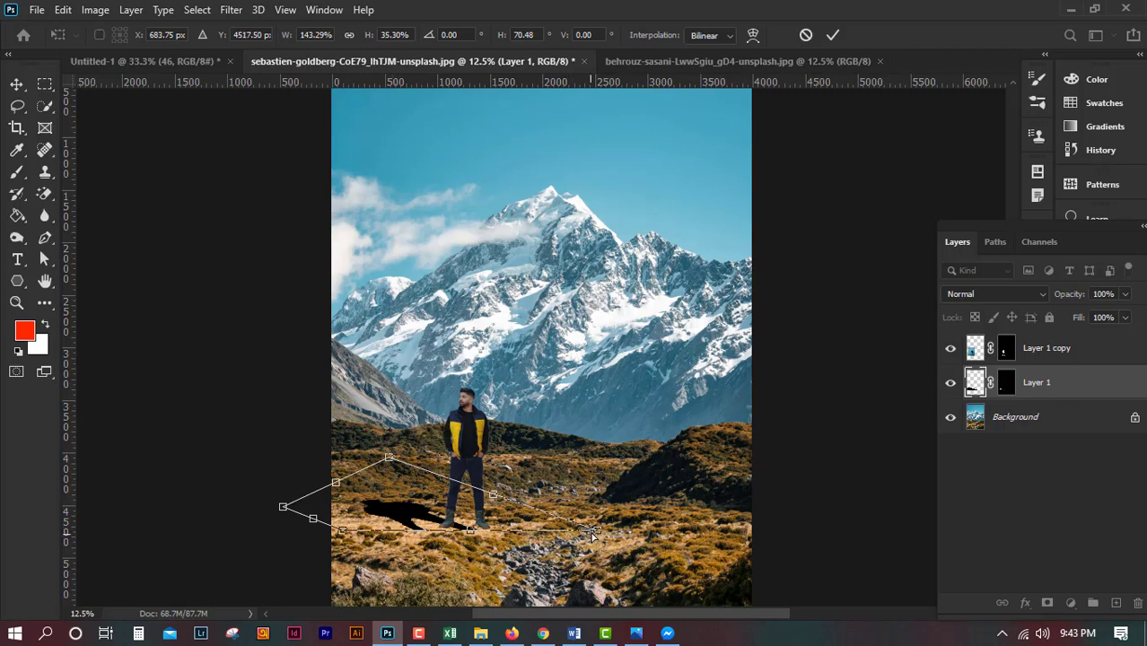
drag(596, 529, 633, 533)
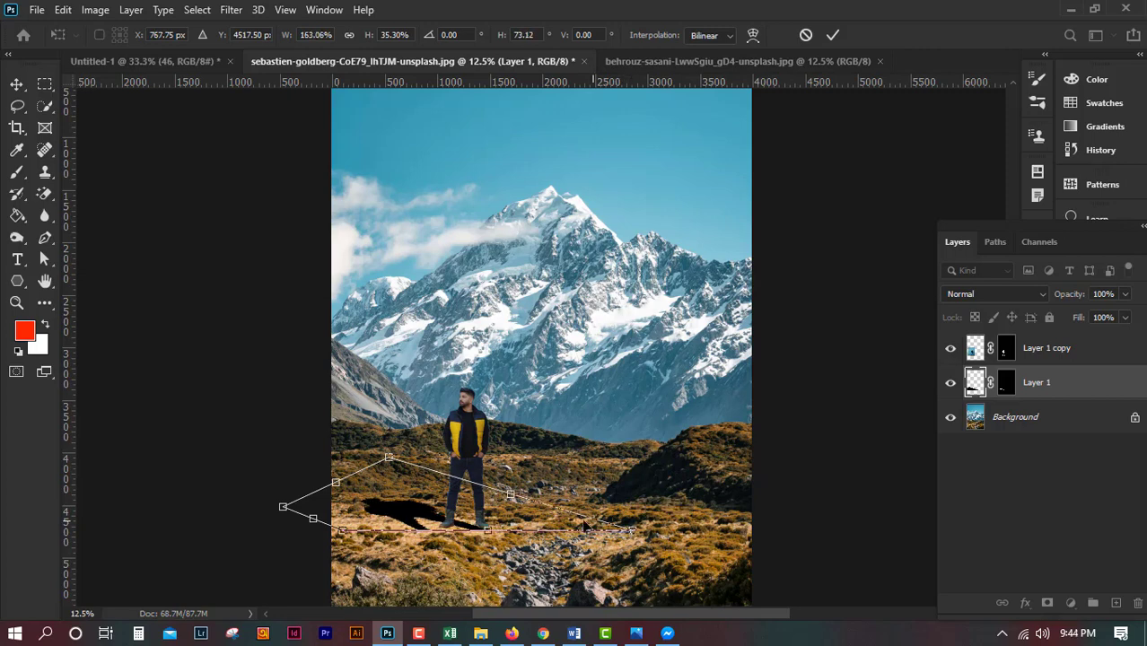
drag(532, 534, 536, 530)
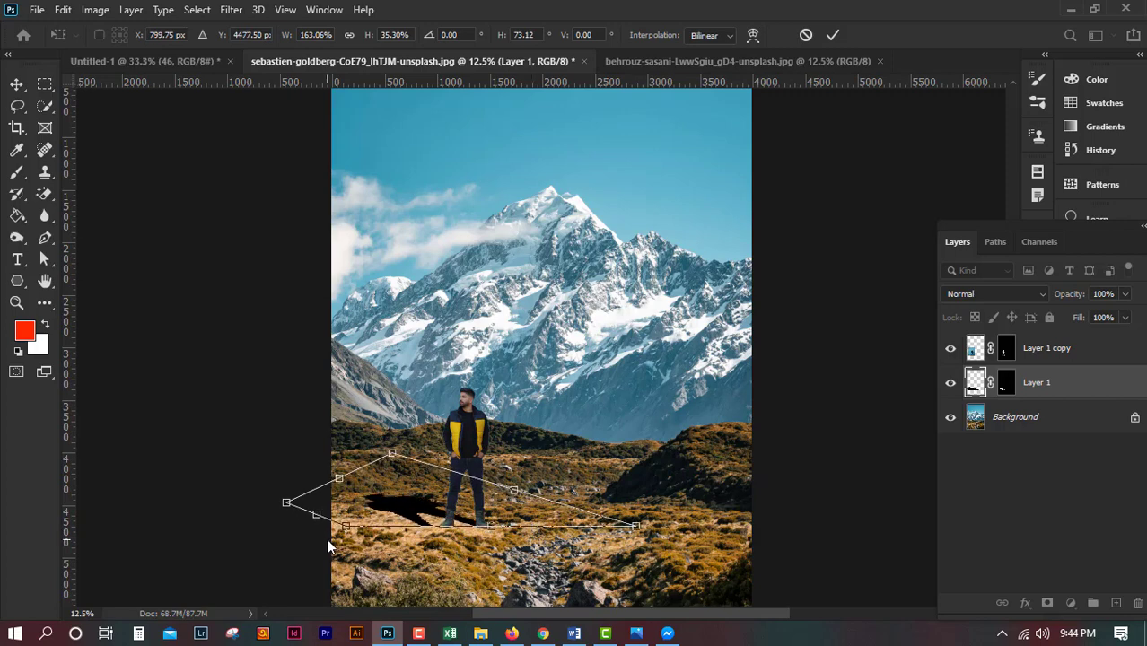
key(Down)
key(Down)
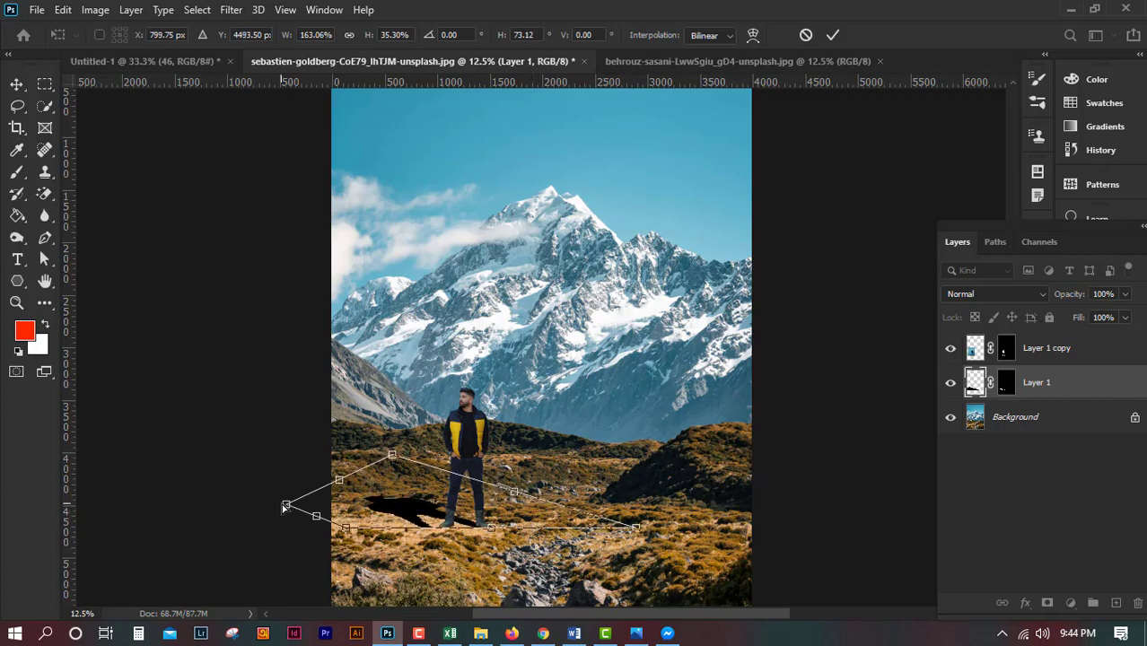
drag(285, 506, 262, 509)
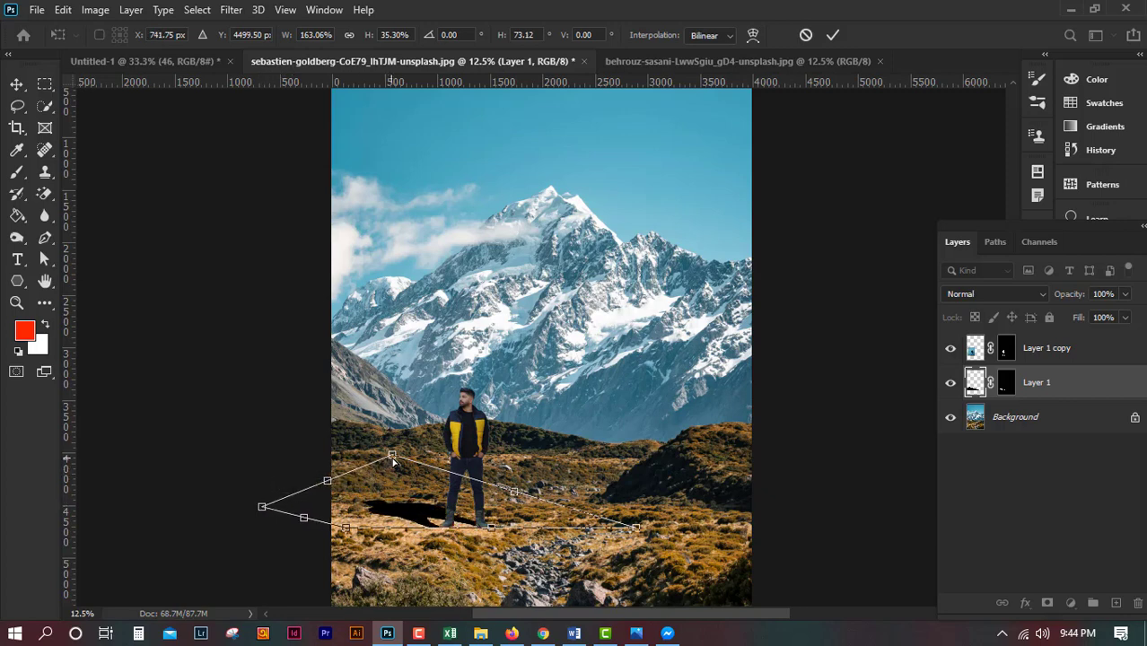
drag(393, 457, 393, 445)
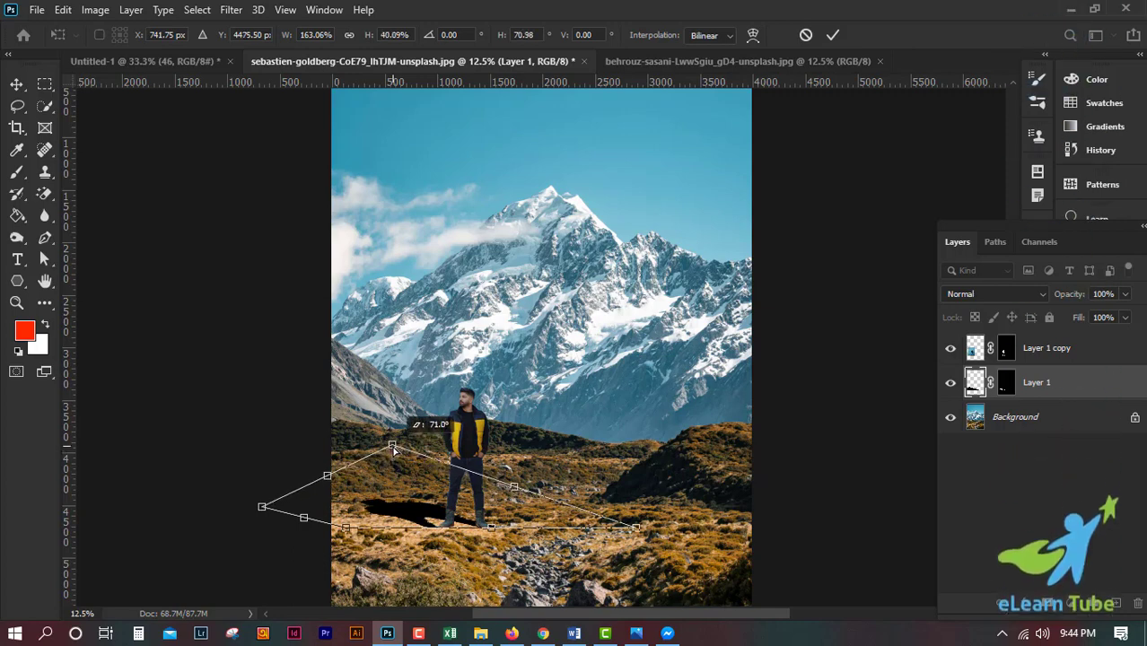
Commit the shadow distortion and lower Layer 1's opacity to 60%.
key(Return)
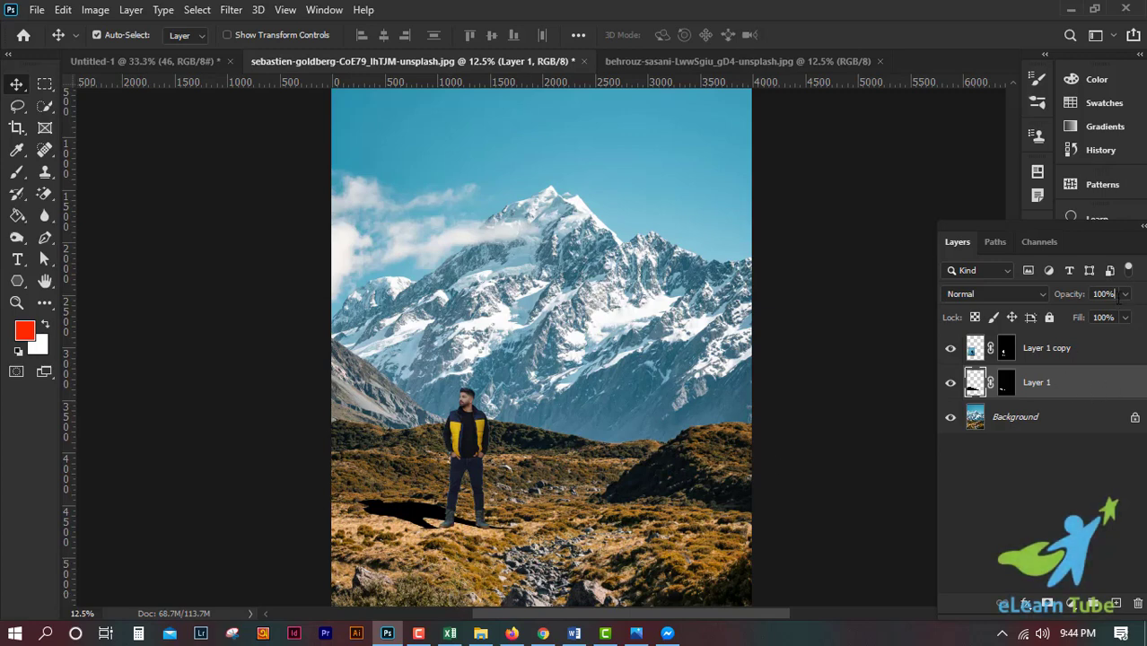
click(1104, 293)
text(50)
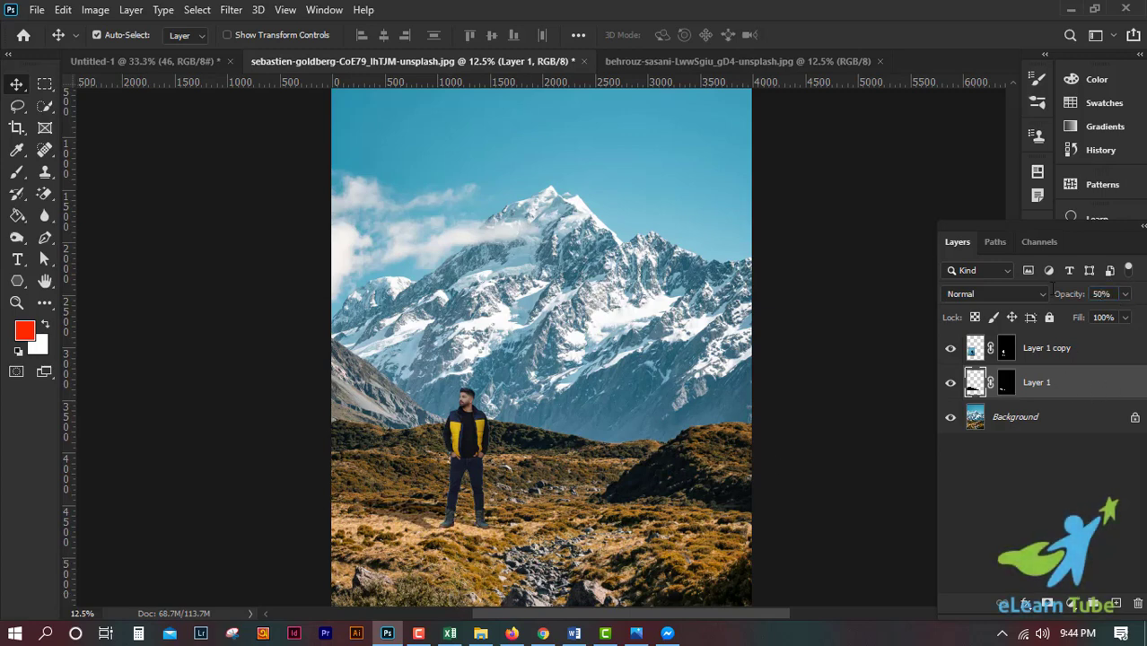
click(1125, 294)
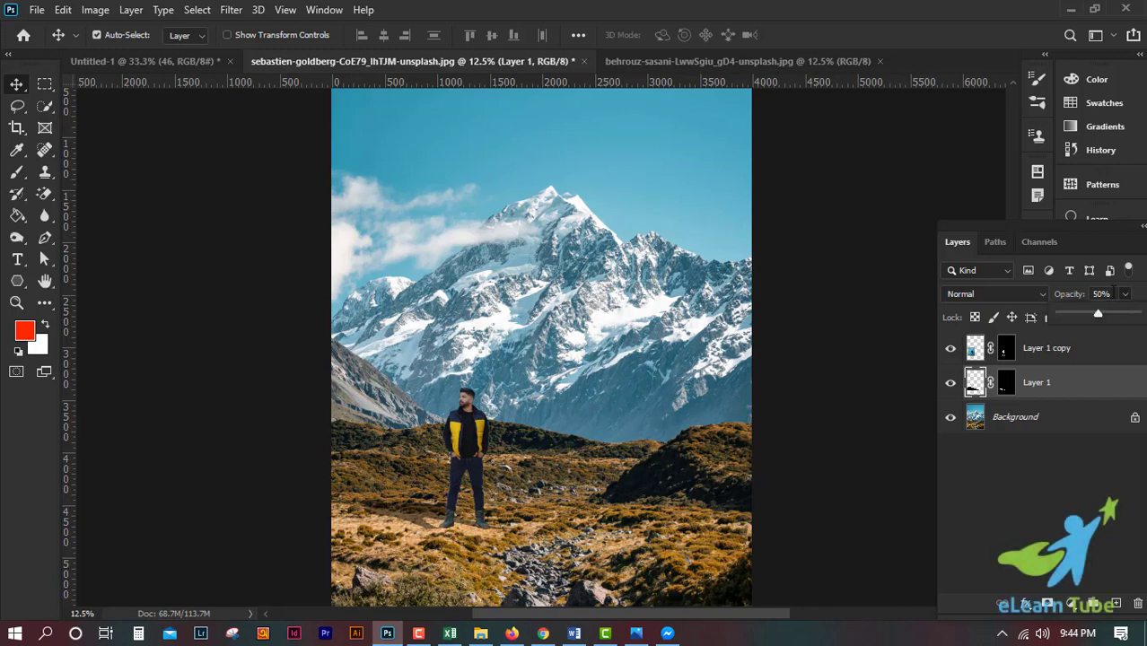
click(1017, 284)
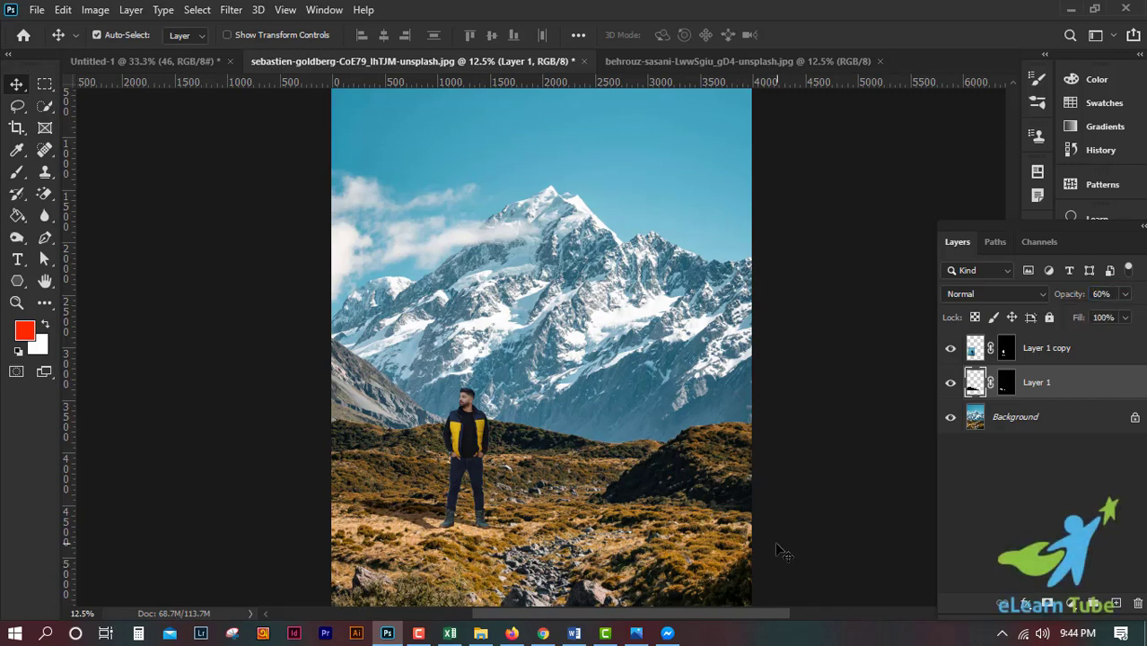
key(ctrl+plus)
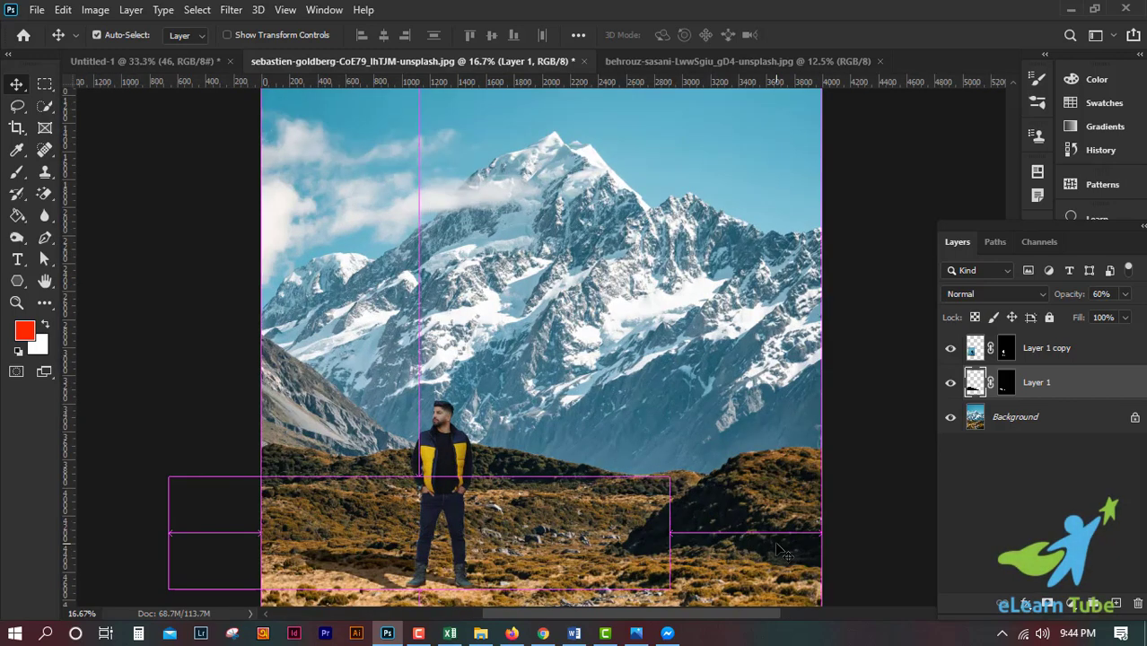
drag(638, 540, 589, 412)
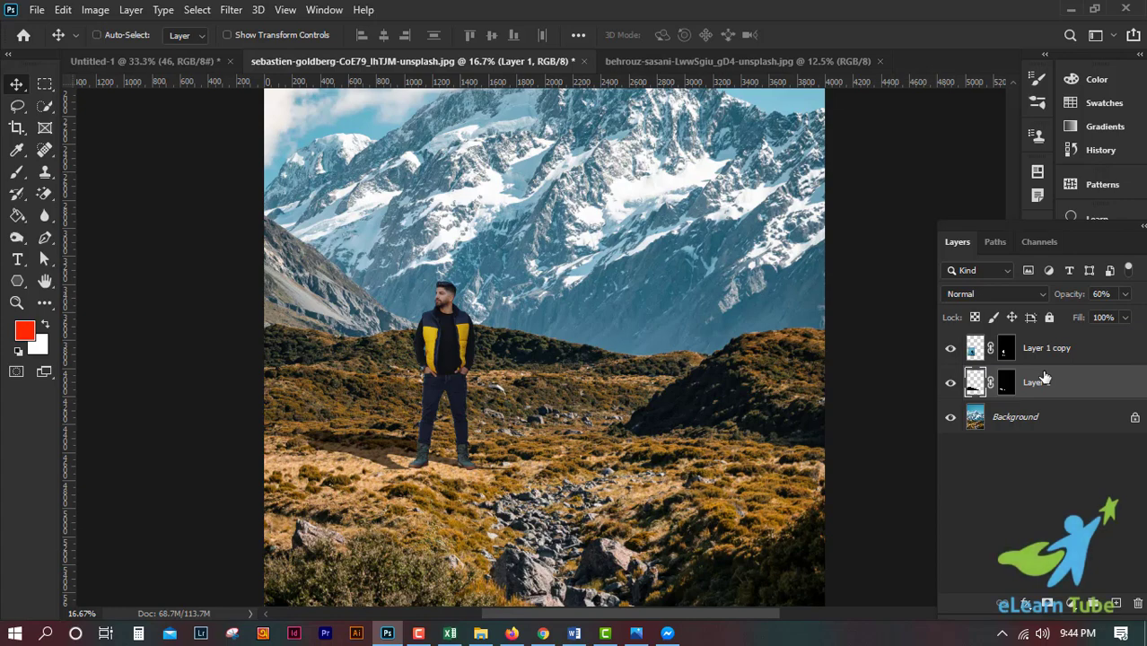
Transform the shadow, nudging it left and narrowing it from both sides.
key(ctrl+t)
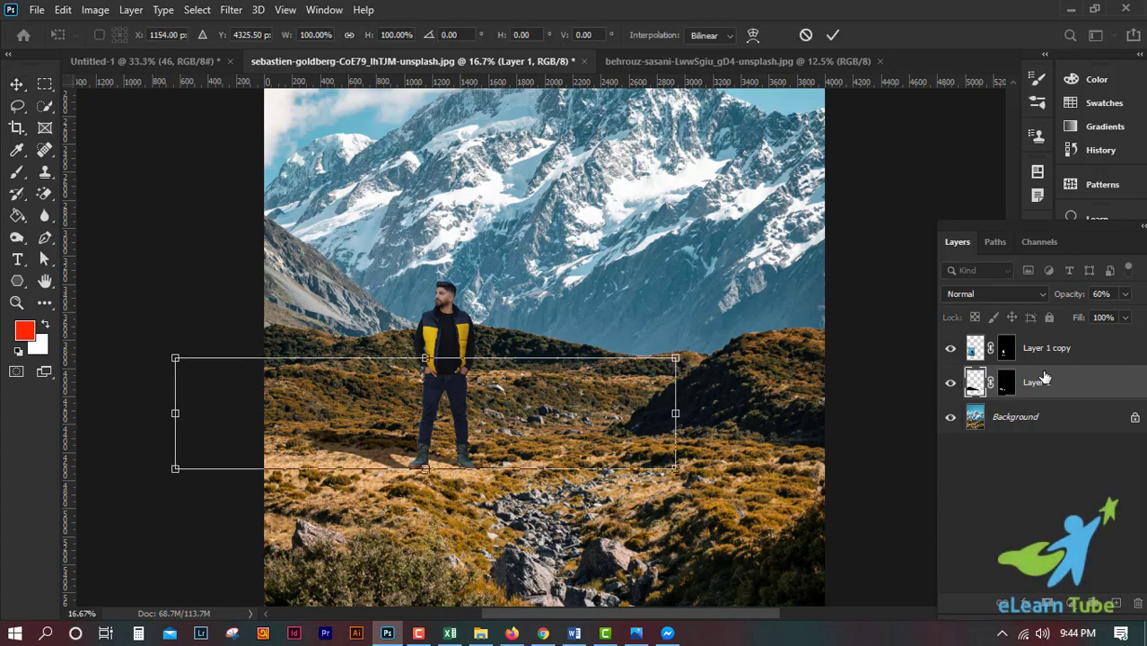
key(Left)
key(Left)
key(Left)
key(Left)
key(Left)
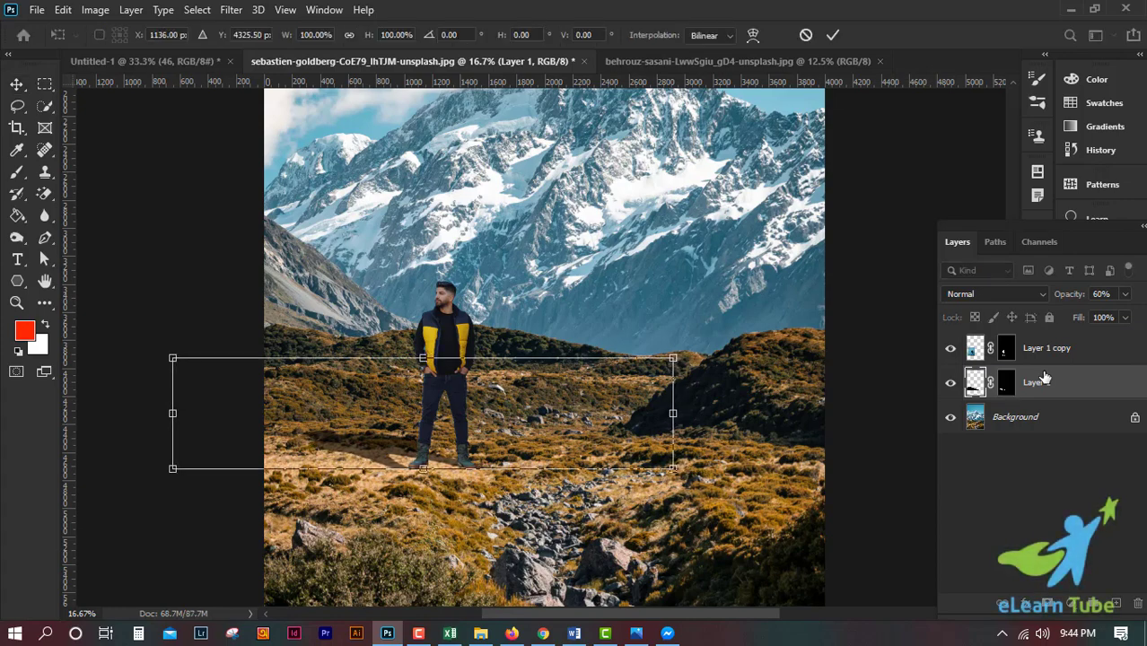
key(Left)
key(Left)
key(Left)
key(Left)
key(Left)
key(Left)
key(Left)
key(Left)
key(Left)
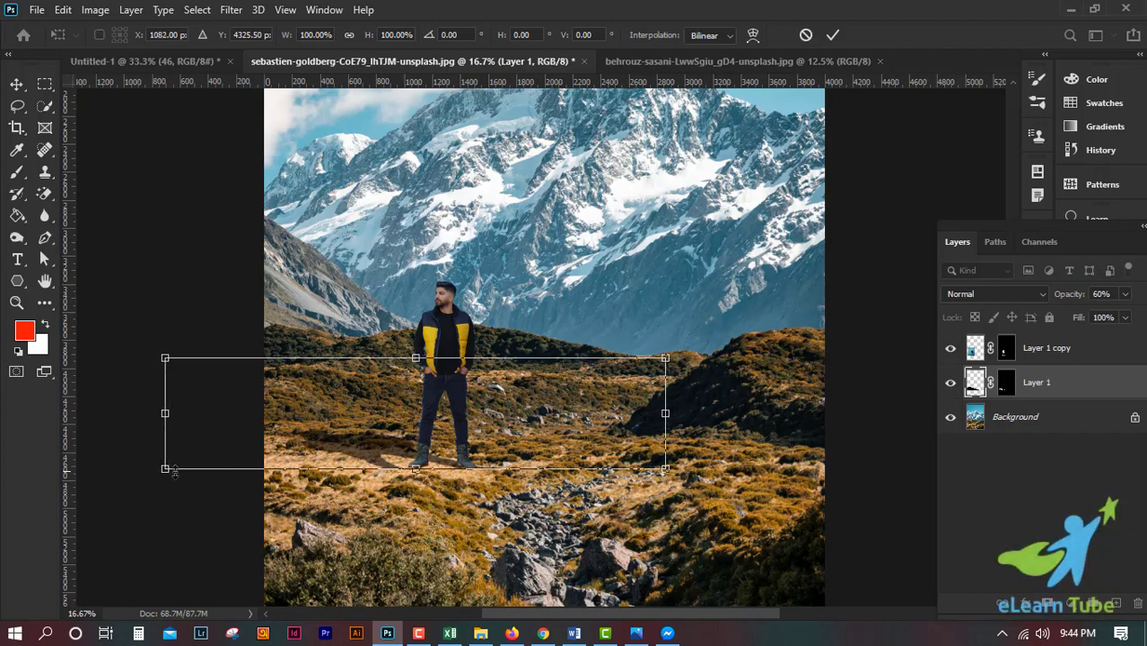
drag(165, 468, 205, 463)
drag(665, 411, 648, 415)
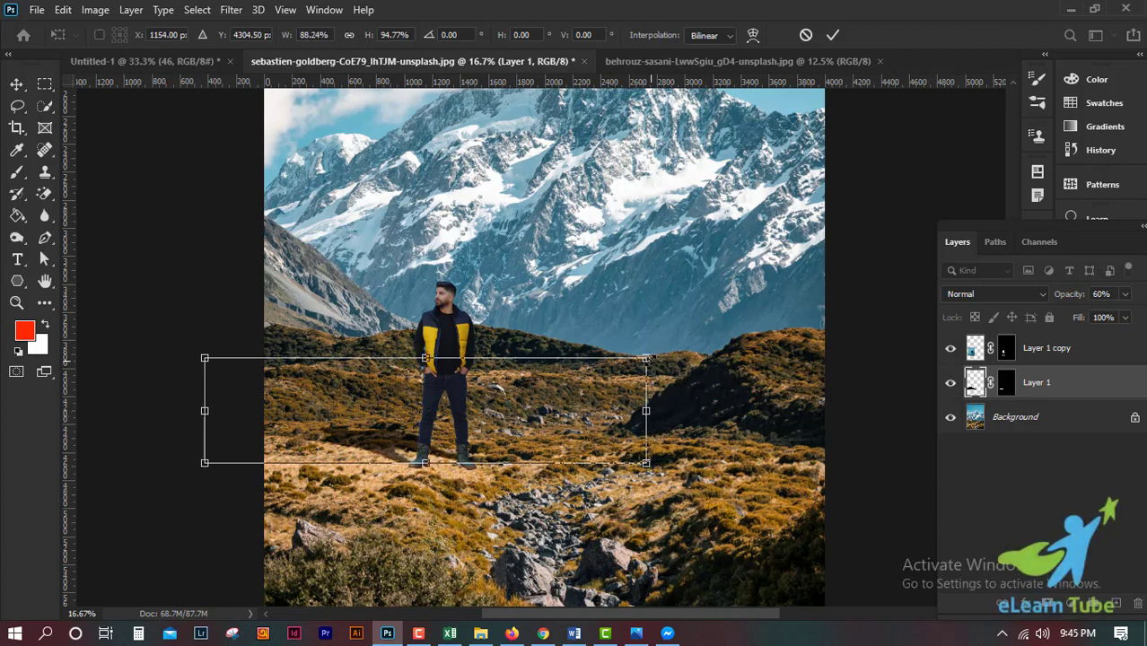
drag(646, 358, 639, 375)
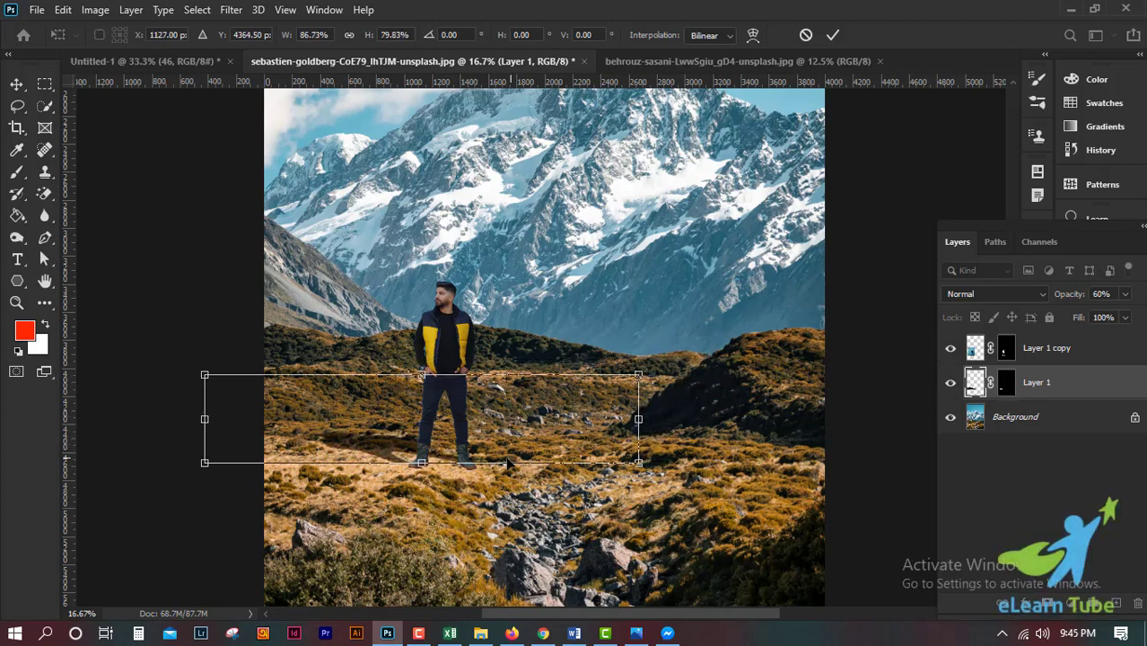
Refine the shadow to 81.86% width and 88.04% height against his feet and commit.
drag(638, 461, 639, 464)
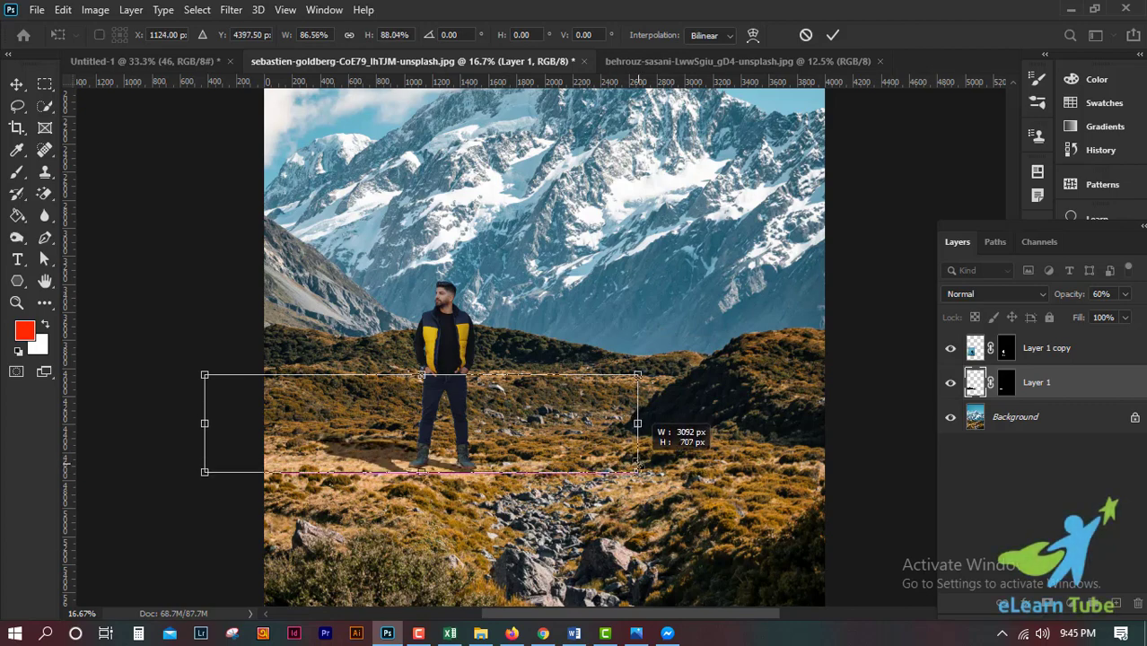
drag(637, 462, 639, 472)
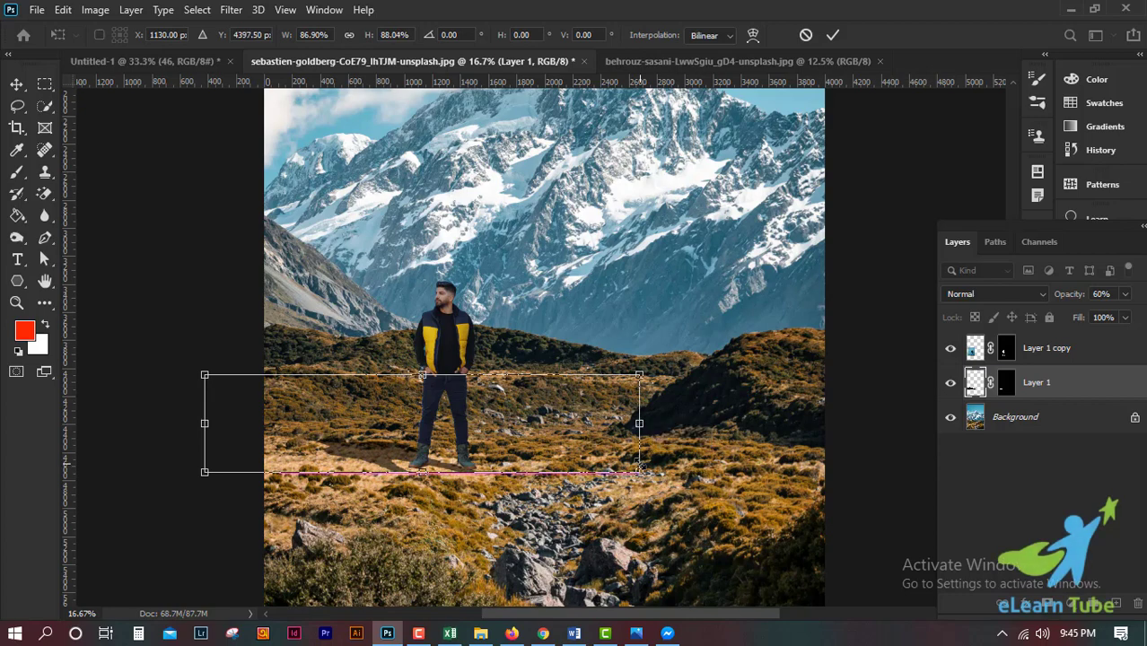
key(Up)
key(Up)
key(Up)
key(Up)
key(Up)
key(Up)
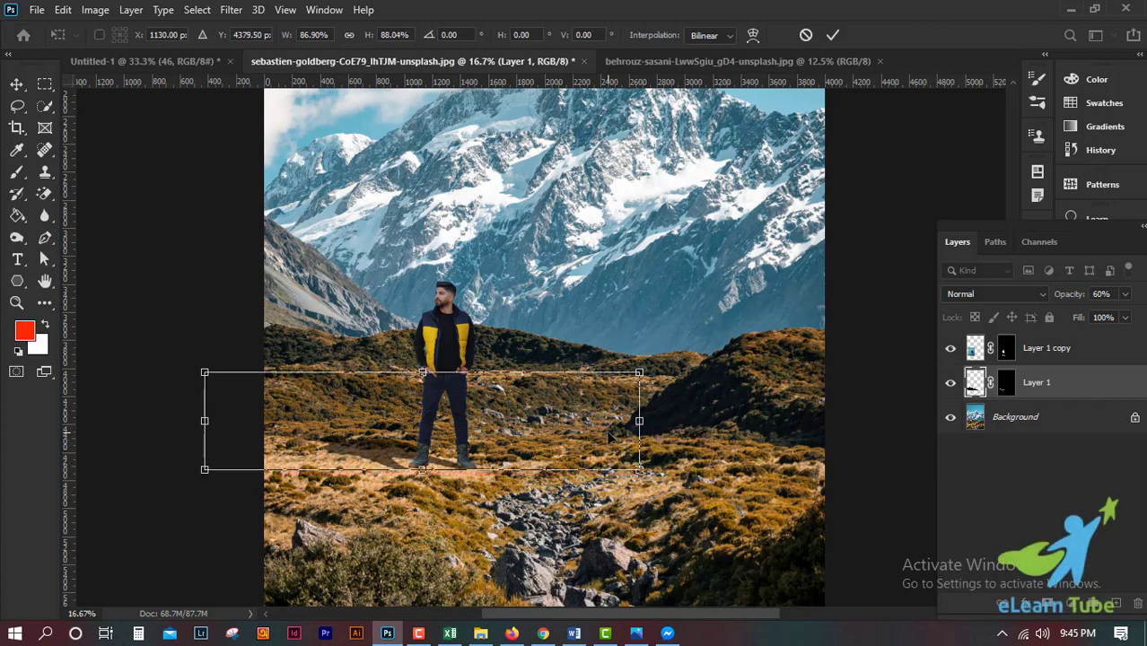
drag(204, 420, 211, 420)
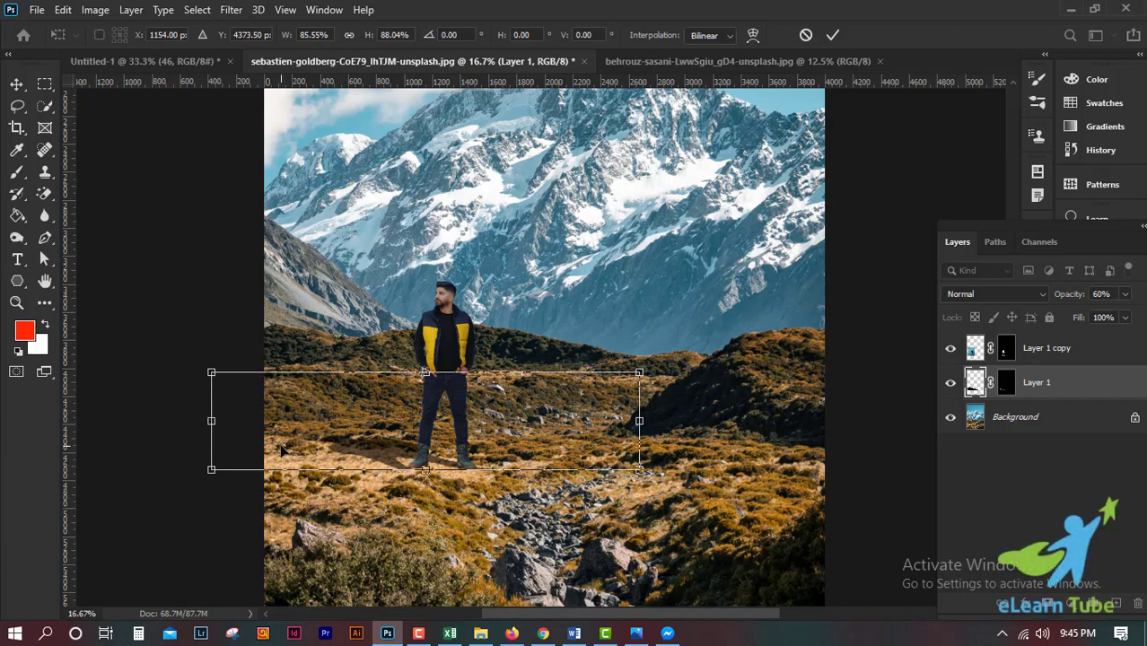
key(Up)
key(Up)
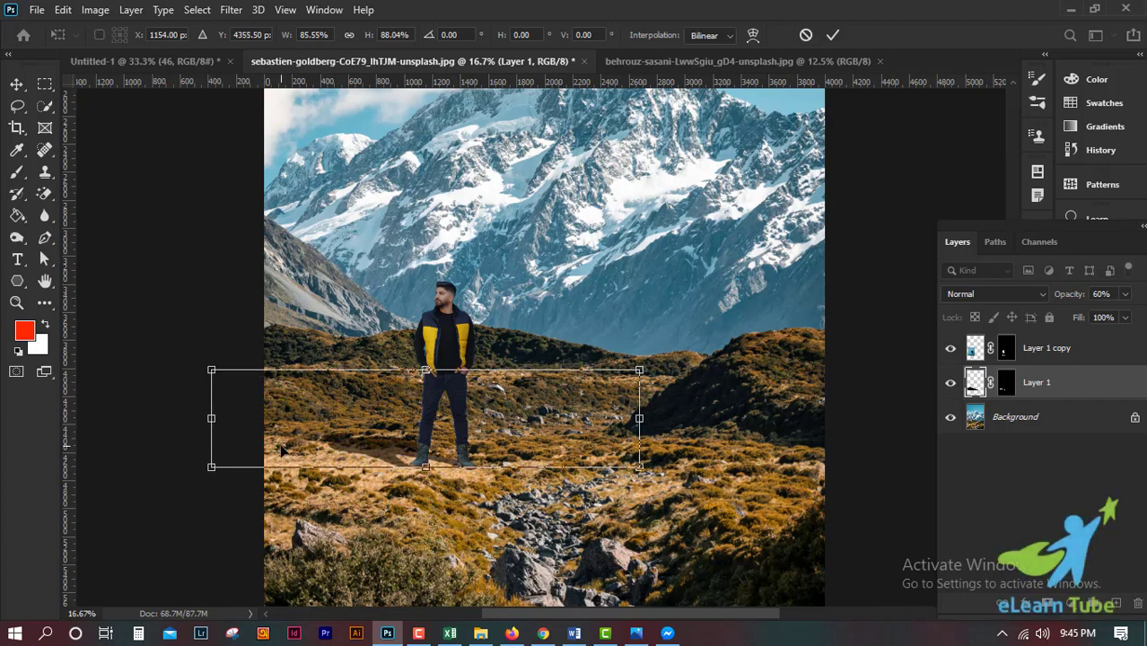
key(Up)
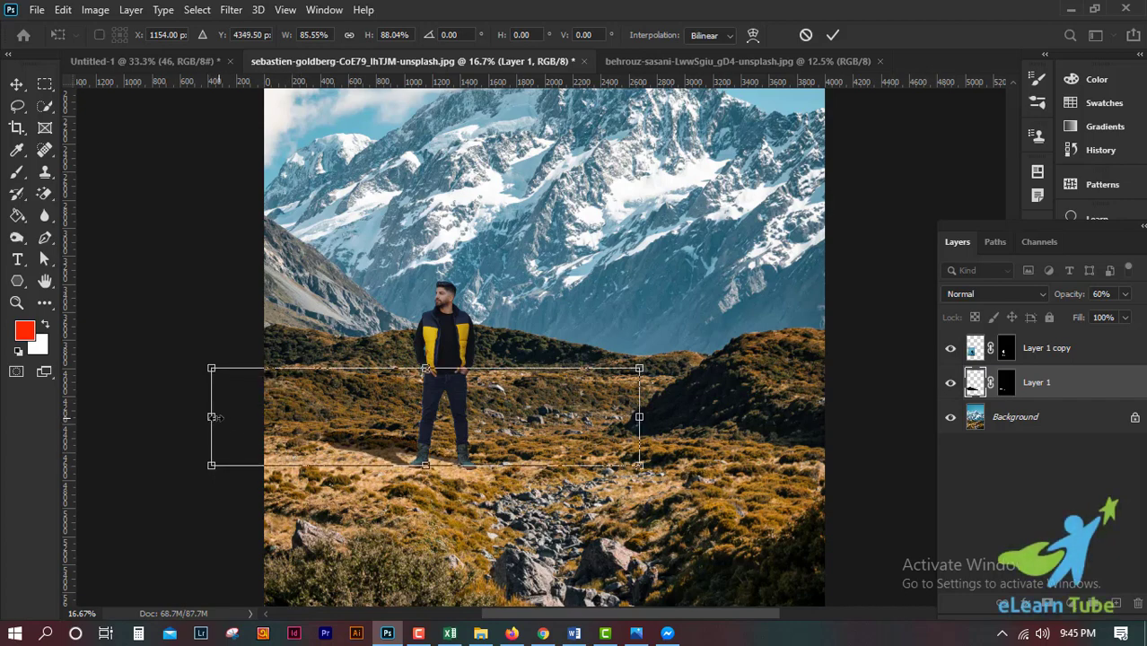
drag(215, 419, 231, 416)
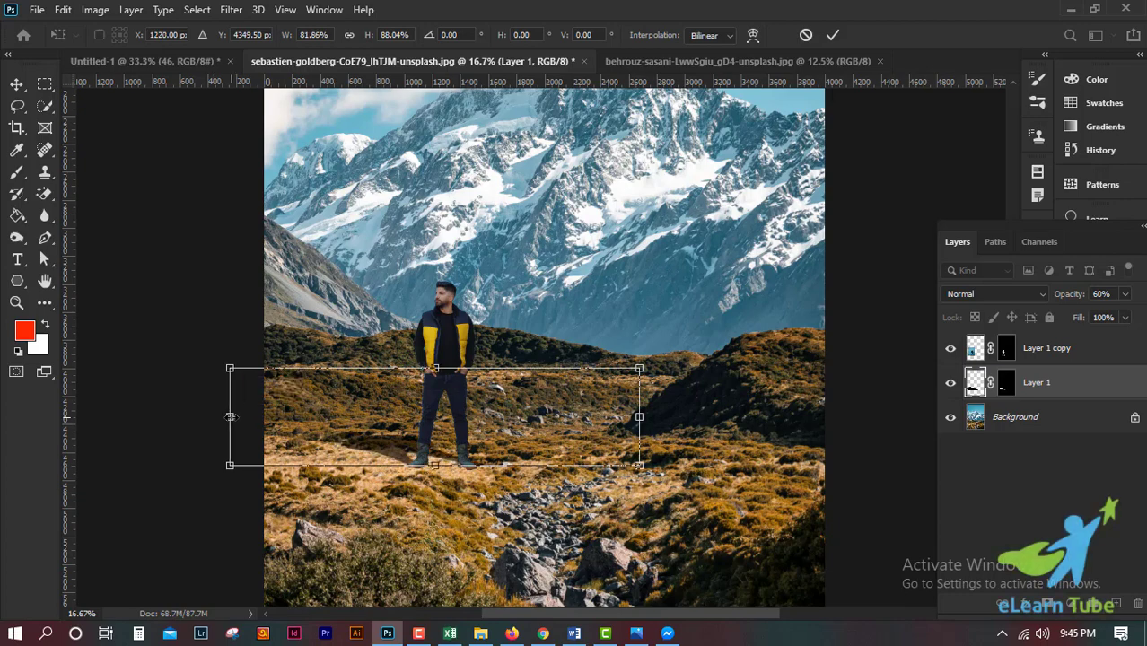
click(833, 35)
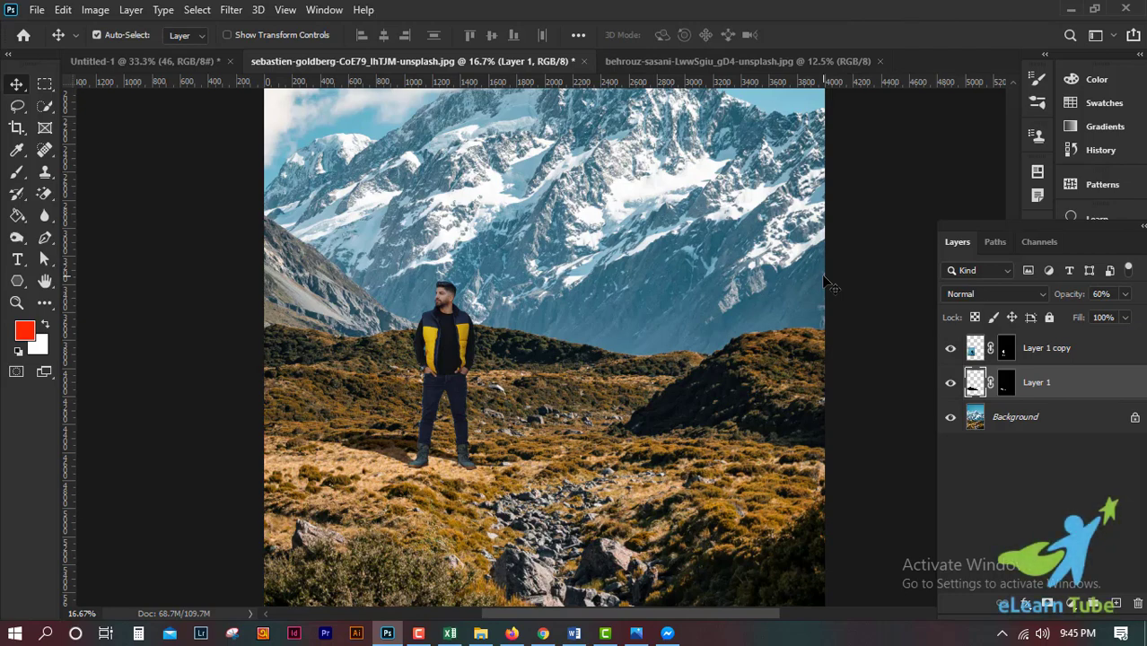
Set the shadow layer, Layer 1, to 65% opacity.
key(ctrl+minus)
key(ctrl+minus)
key(ctrl+plus)
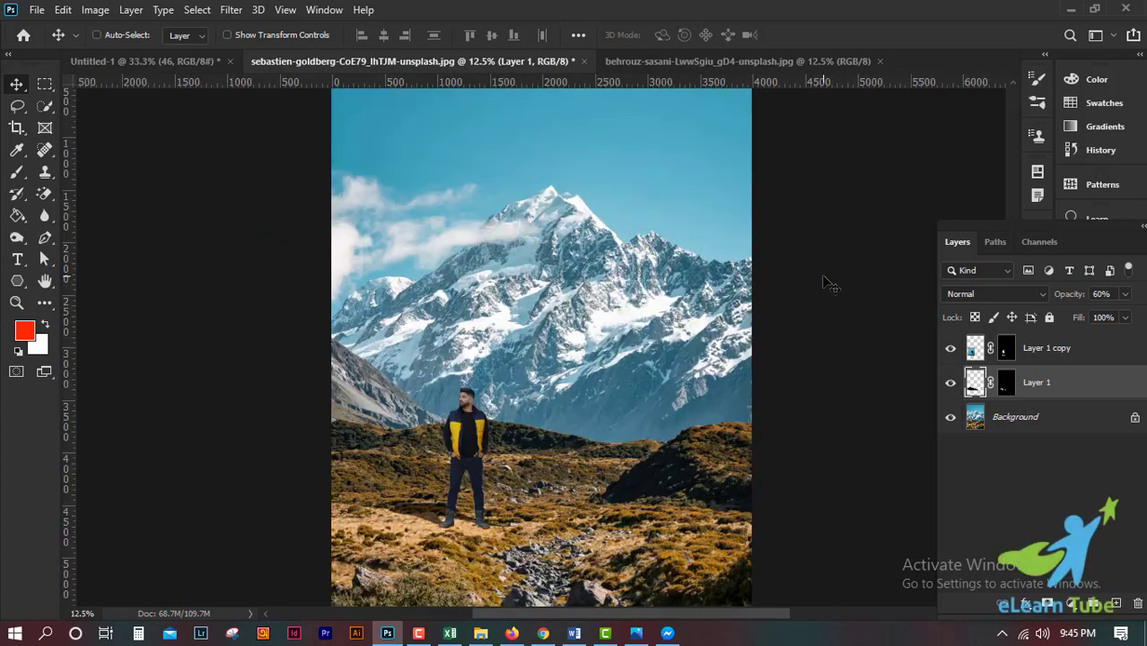
key(ctrl)
key(ctrl+plus)
click(1099, 293)
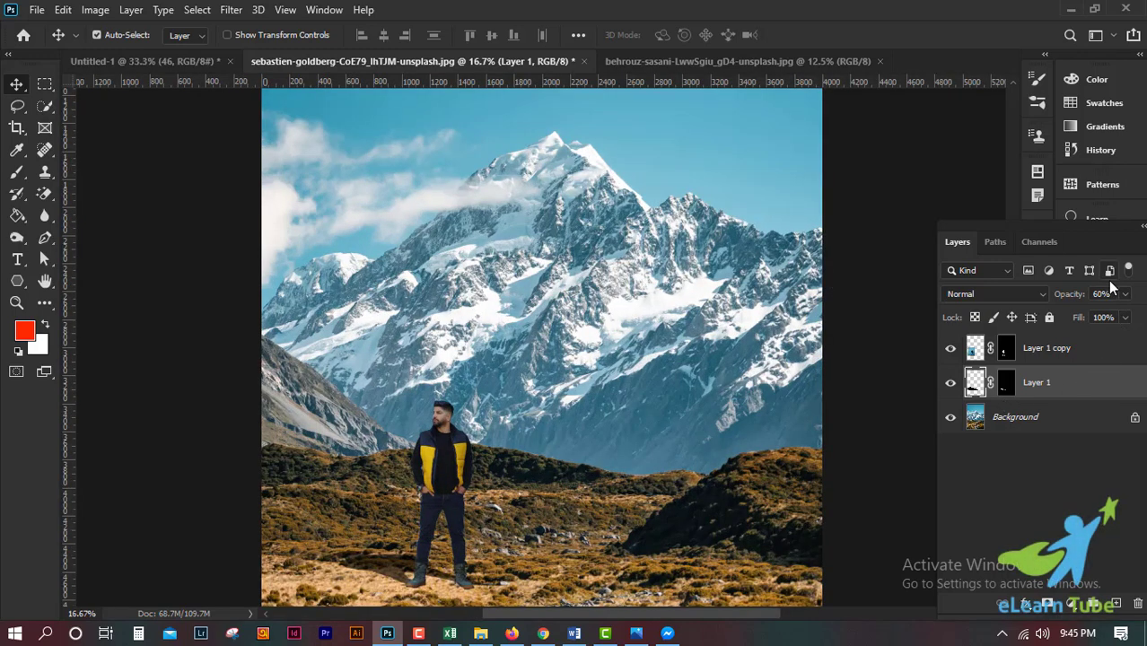
text(70)
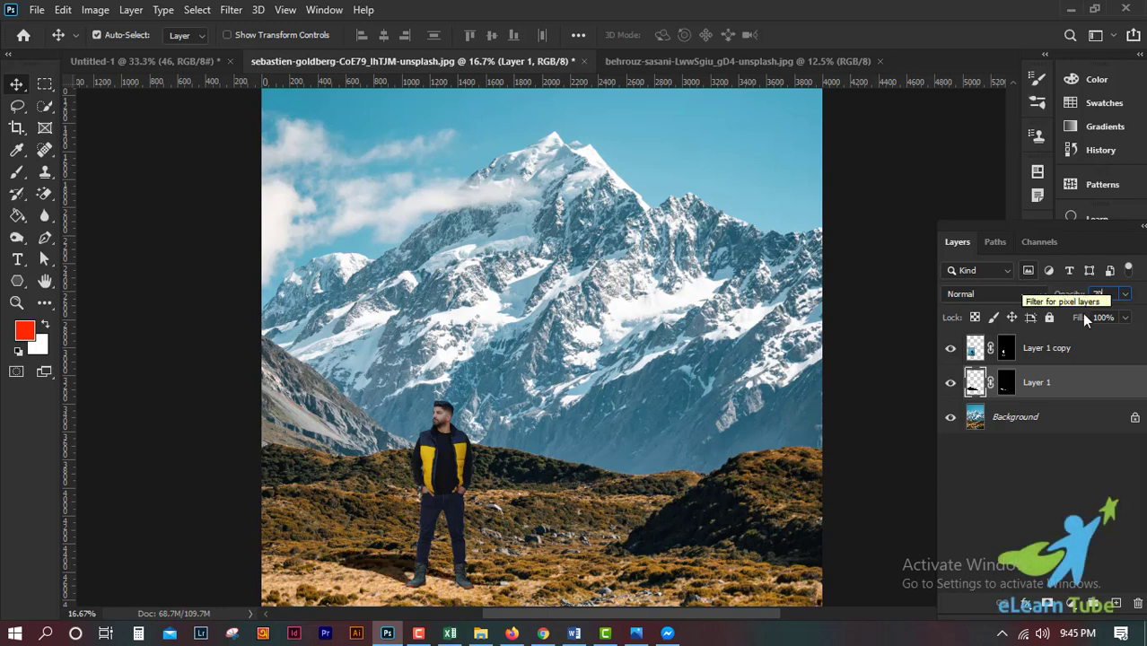
key(BackSpace)
key(BackSpace)
text(65)
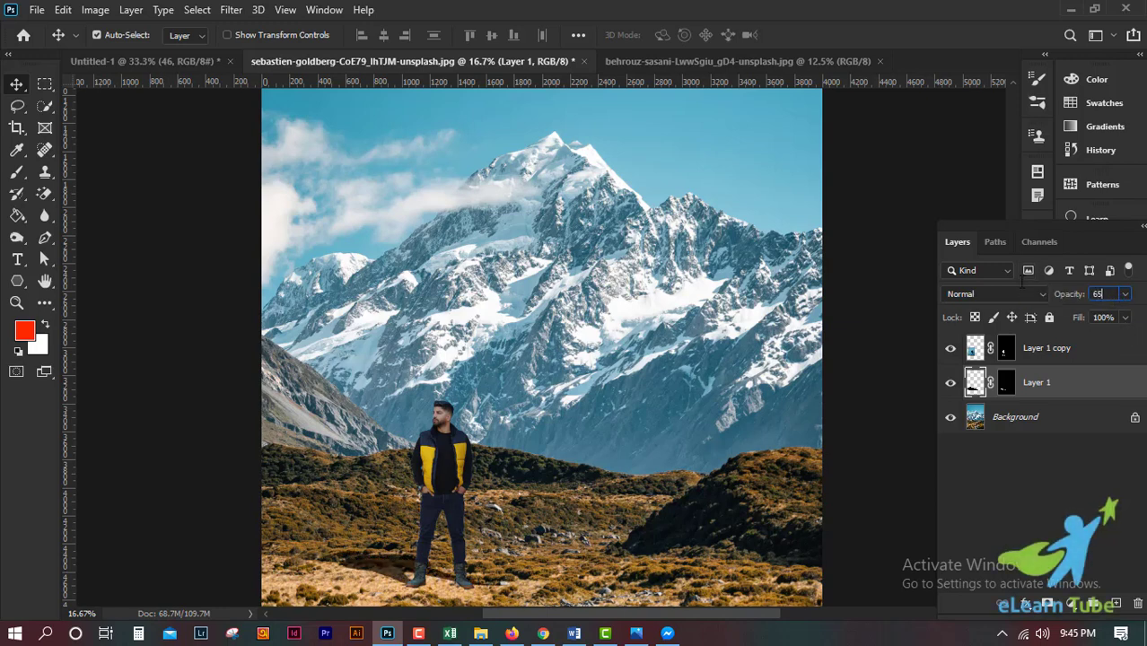
key(ctrl+minus)
key(ctrl+minus)
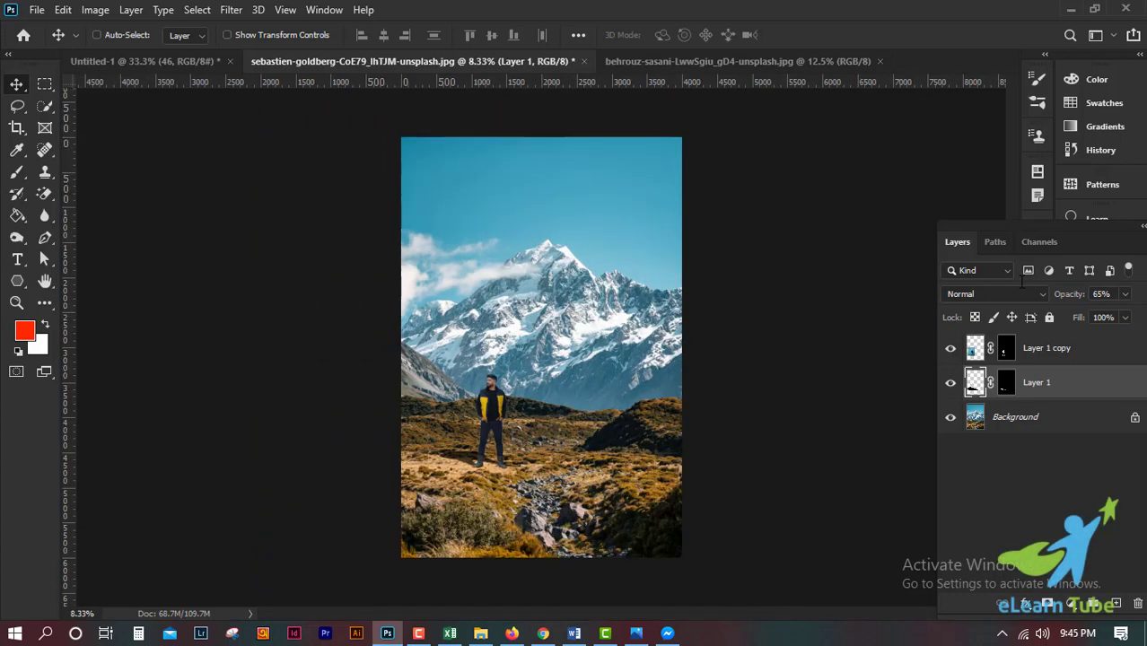
key(ctrl+plus)
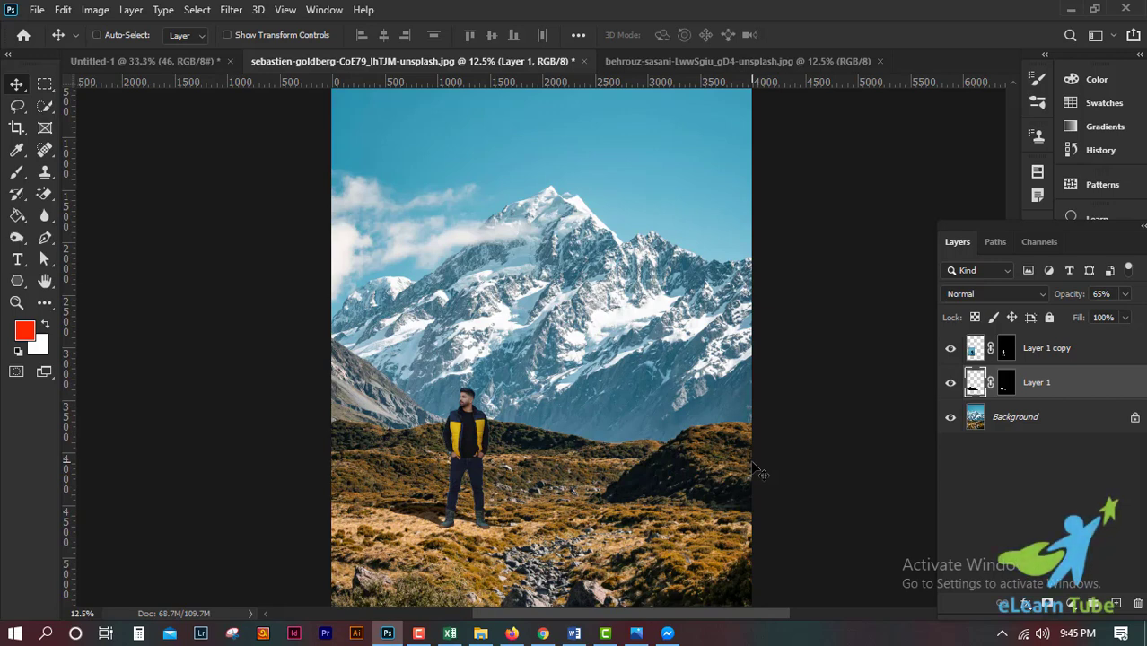
key(ctrl+minus)
key(ctrl+minus)
key(ctrl+plus)
key(ctrl+plus)
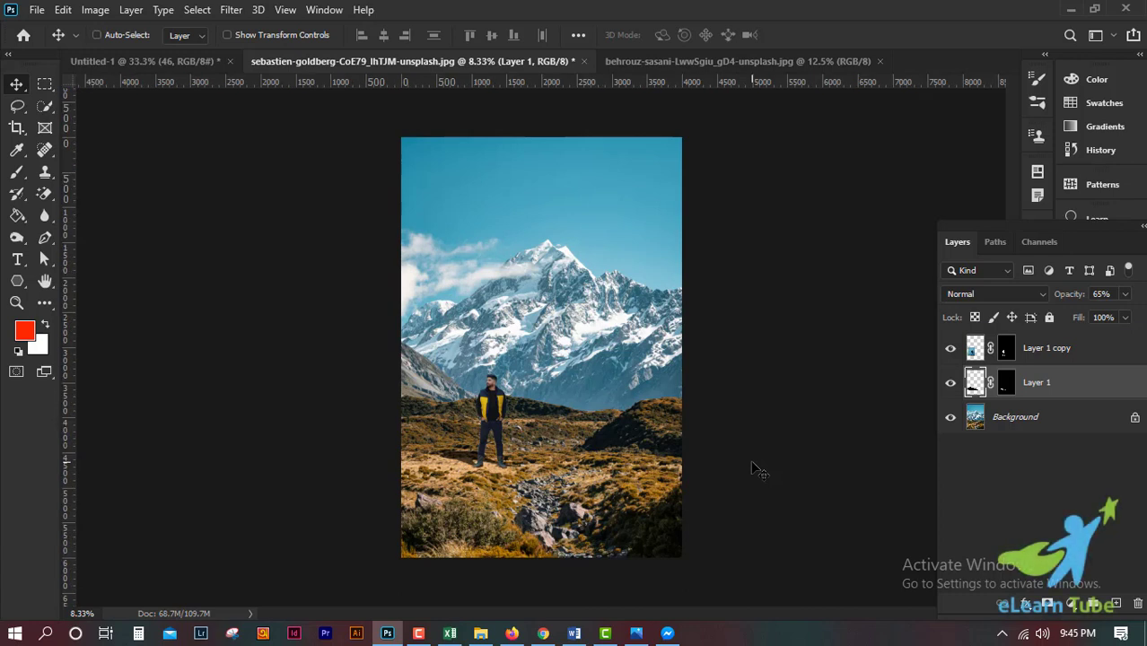
Crop the top, bottom, left and right edges inward around the mountain and man.
click(16, 127)
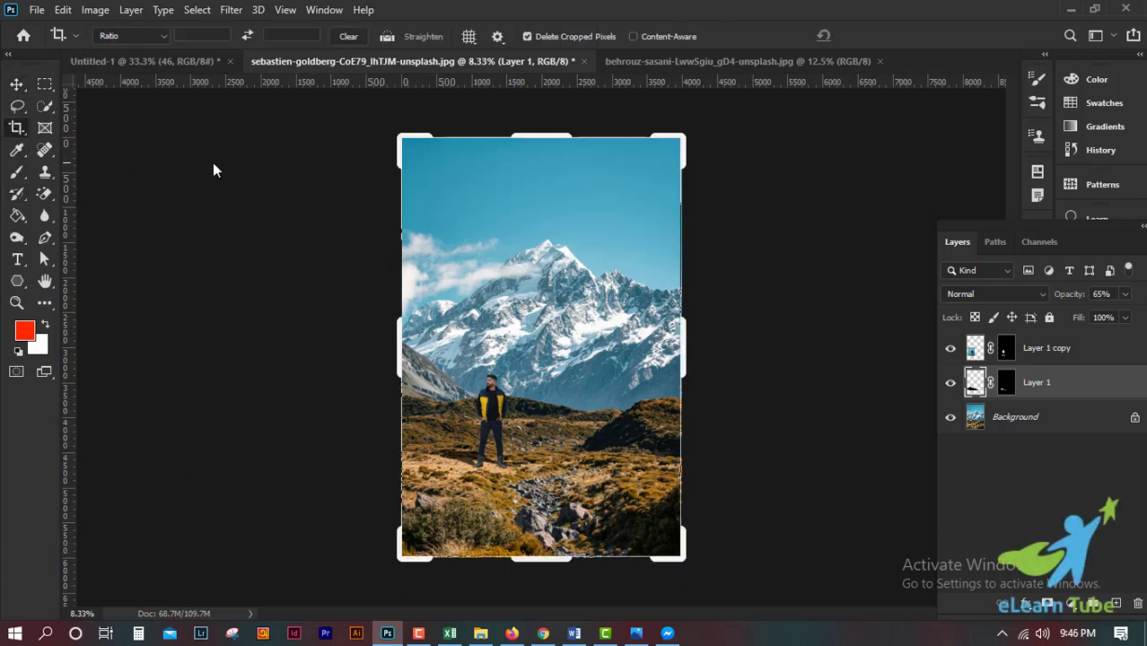
drag(558, 137, 557, 184)
drag(525, 511, 538, 476)
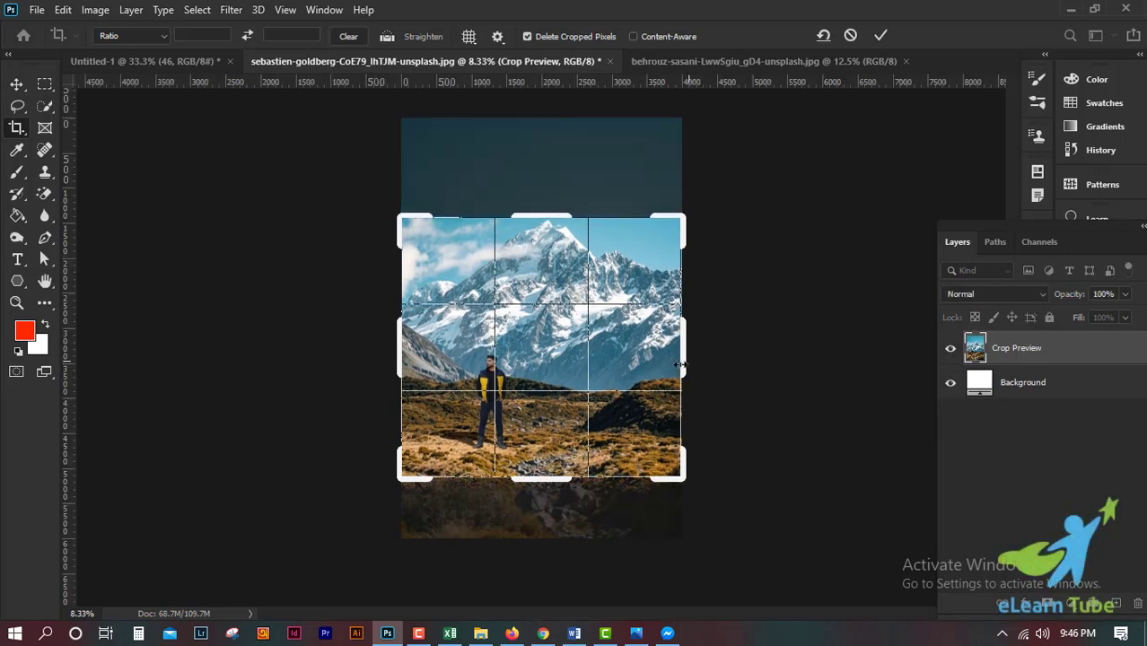
drag(398, 359, 410, 357)
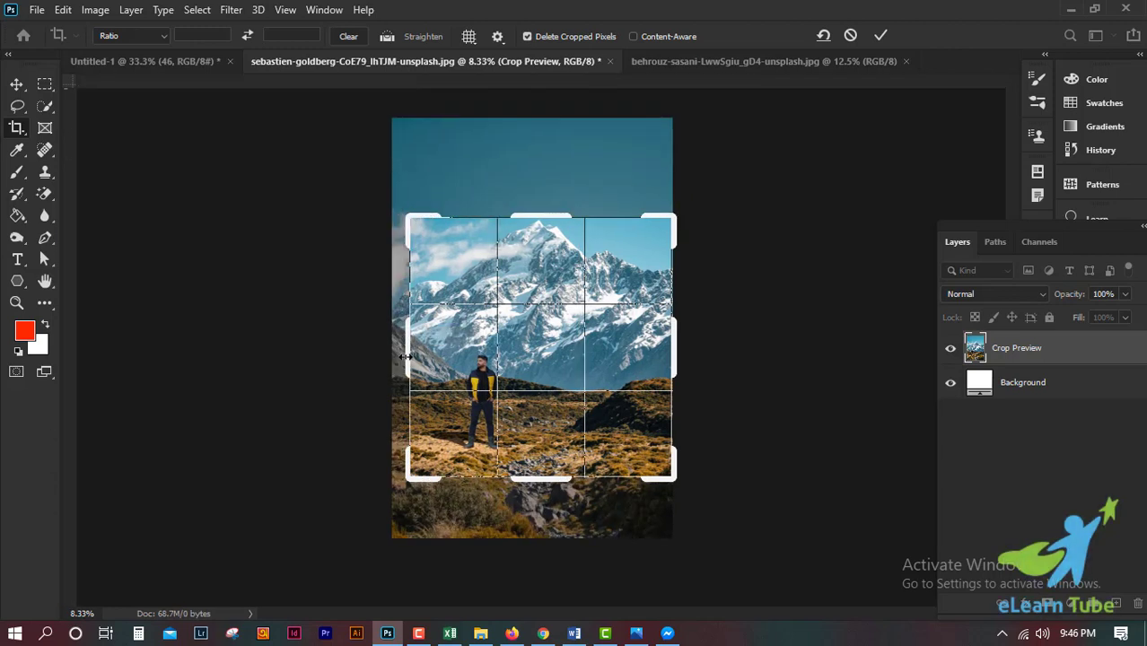
key(ctrl+r)
drag(680, 359, 659, 357)
key(Return)
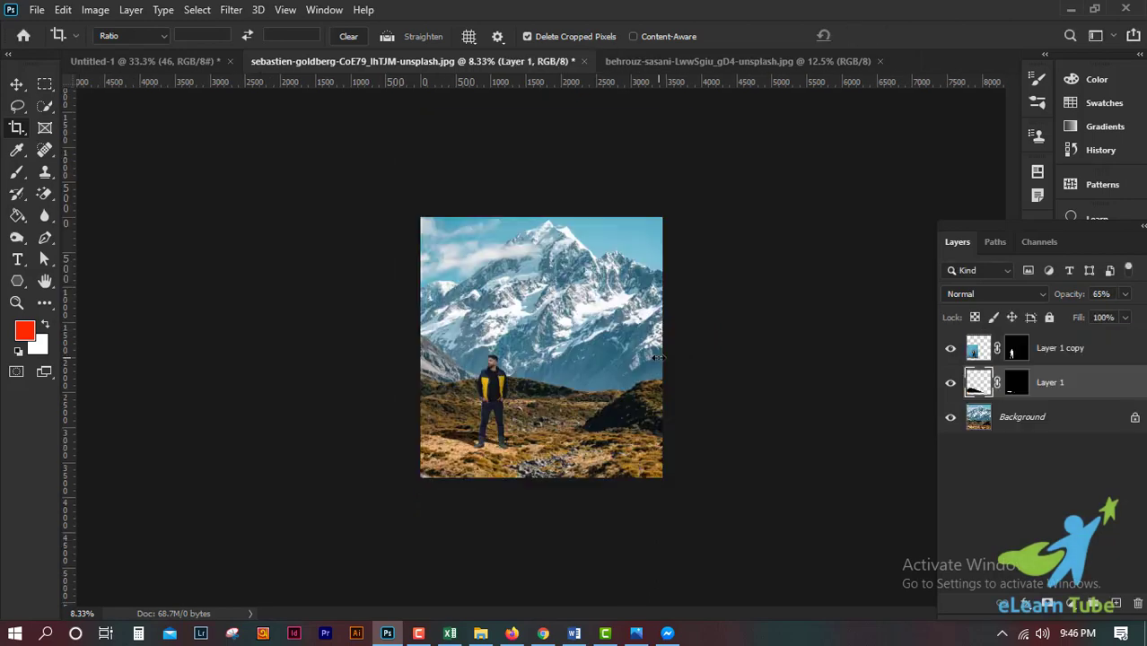
key(ctrl+plus)
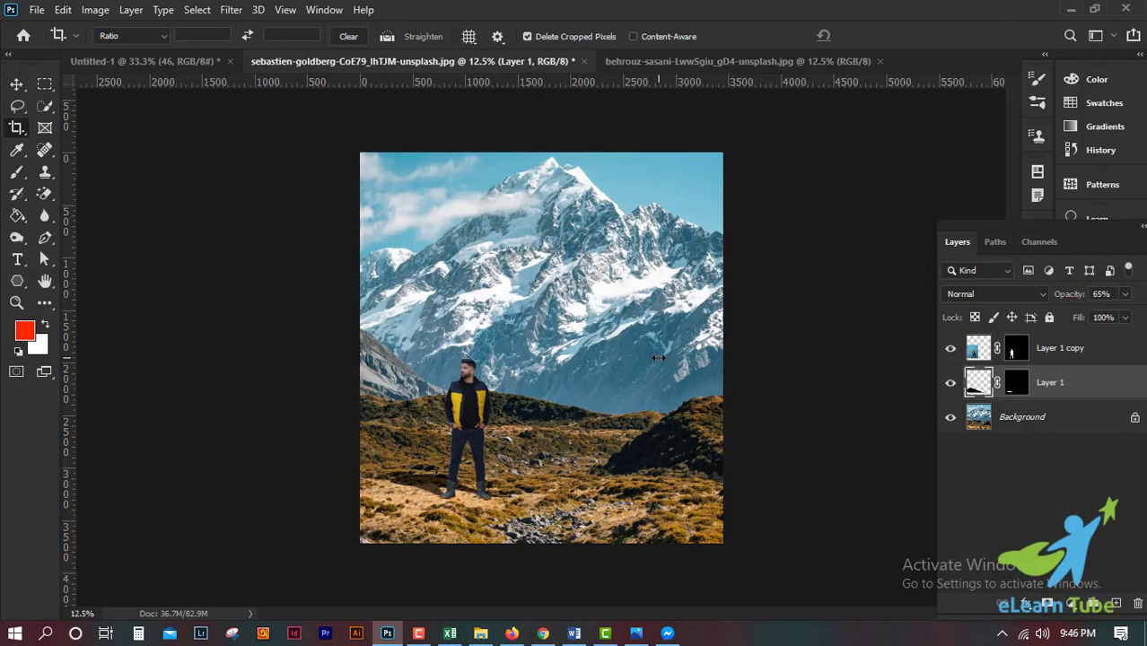
key(ctrl+plus)
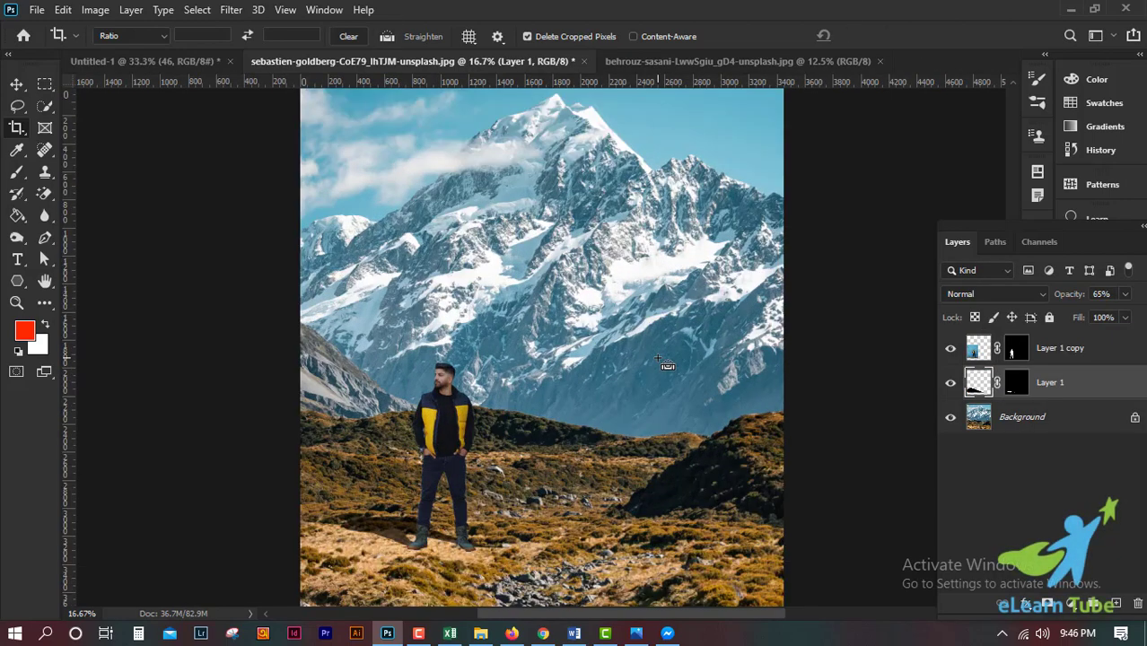
key(ctrl+0)
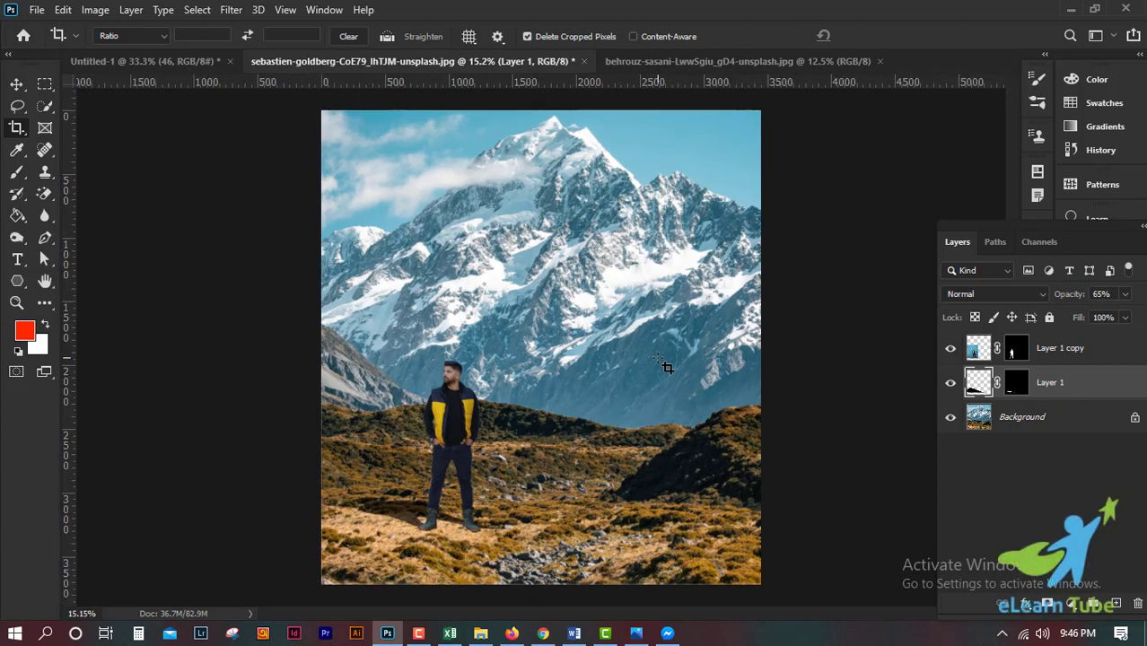
key(ctrl+minus)
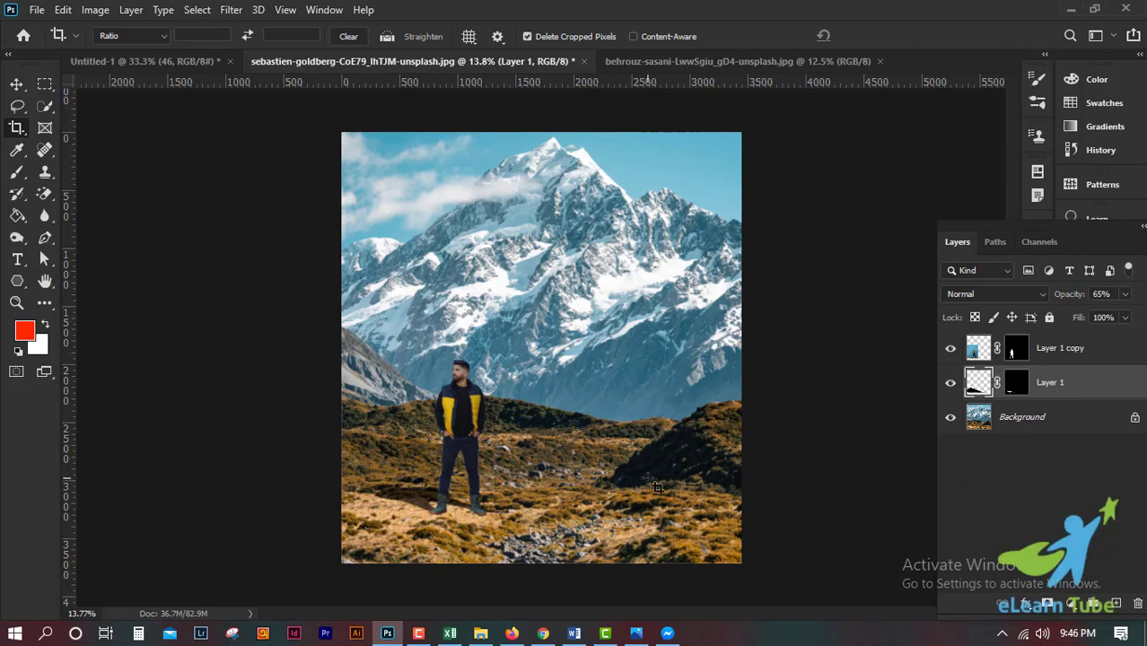
Apply Levels to Layer 1 copy with RGB output black 10 and Red output black 19.
click(1053, 358)
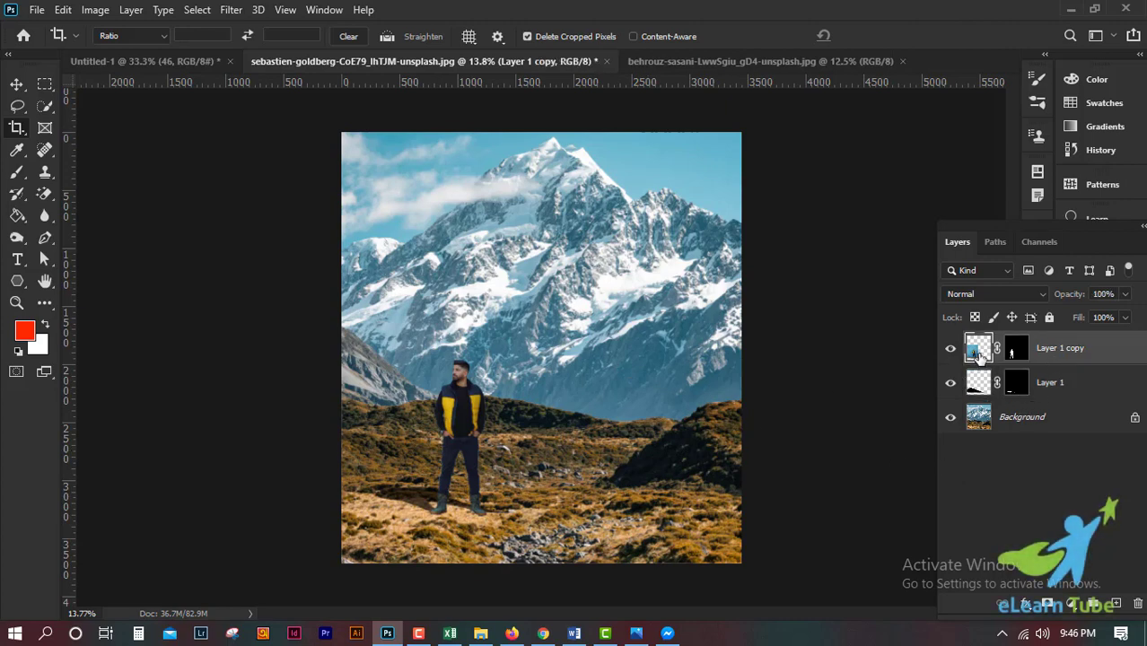
click(95, 11)
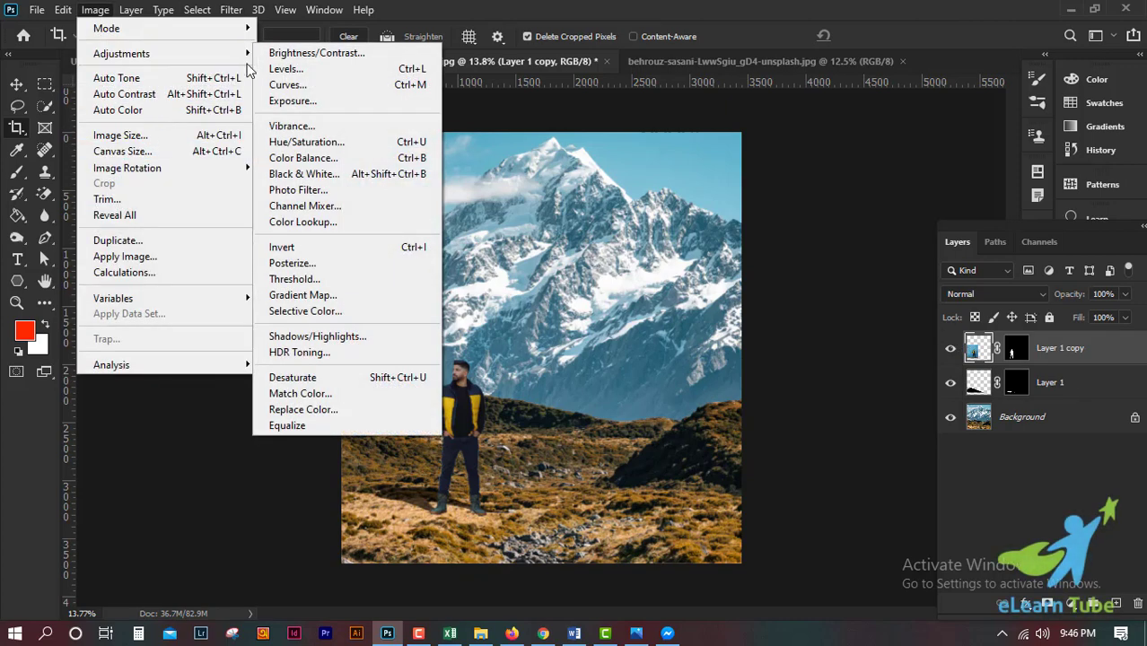
mouse_move(121, 53)
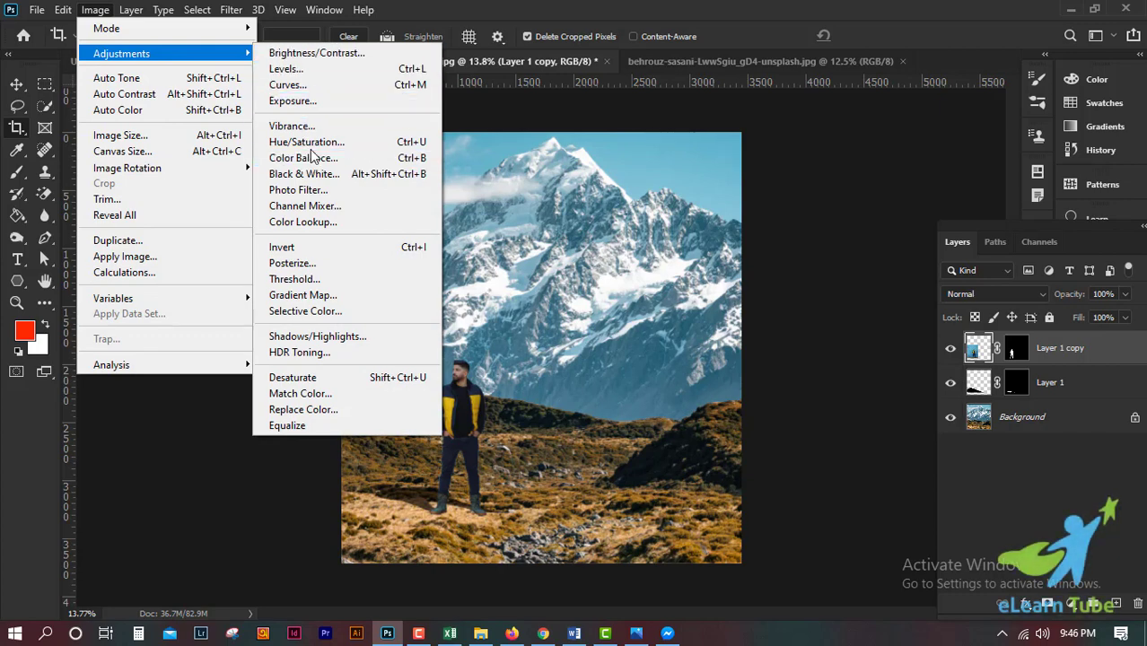
click(296, 69)
mouse_move(767, 424)
mouse_down()
mouse_move(819, 419)
mouse_move(776, 412)
mouse_up()
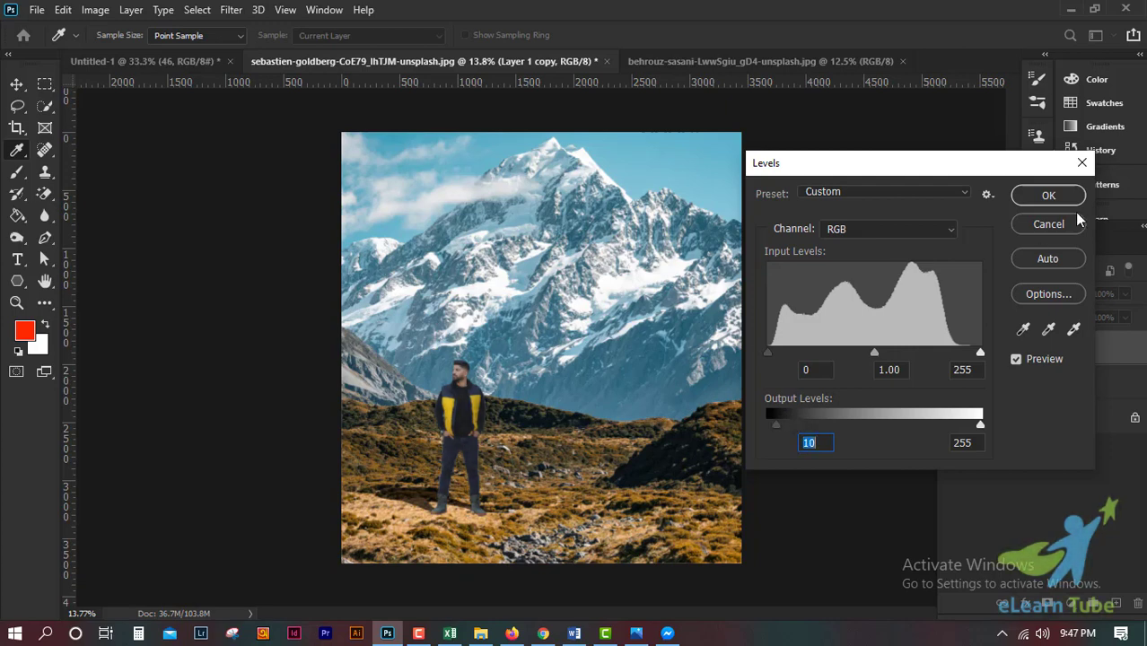
click(967, 194)
click(947, 232)
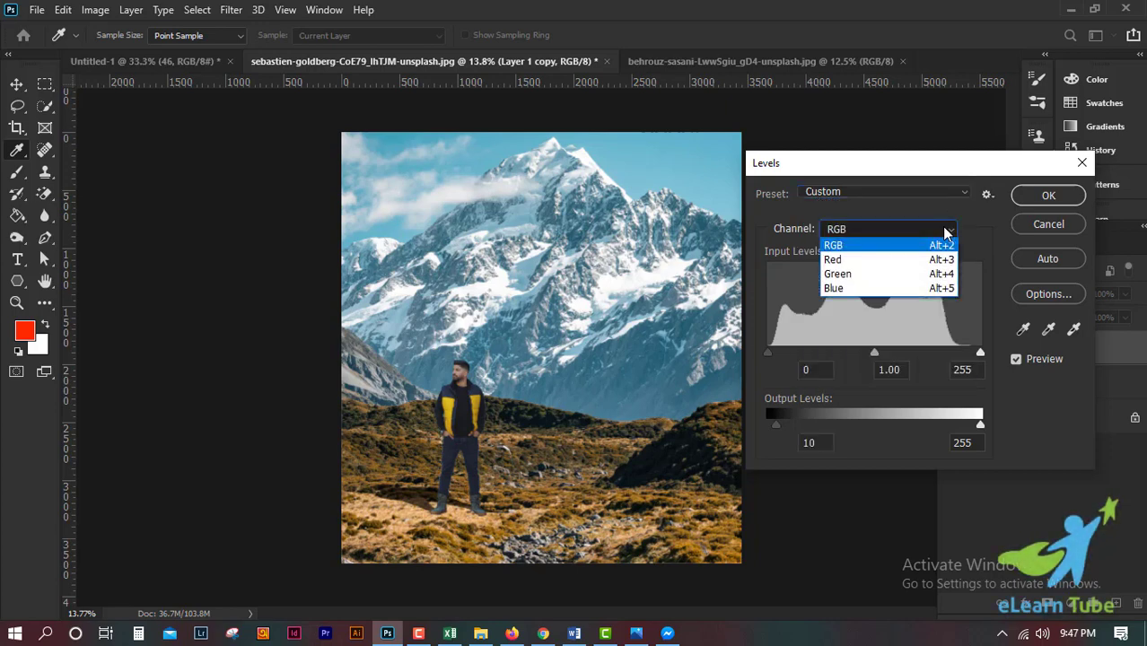
click(936, 259)
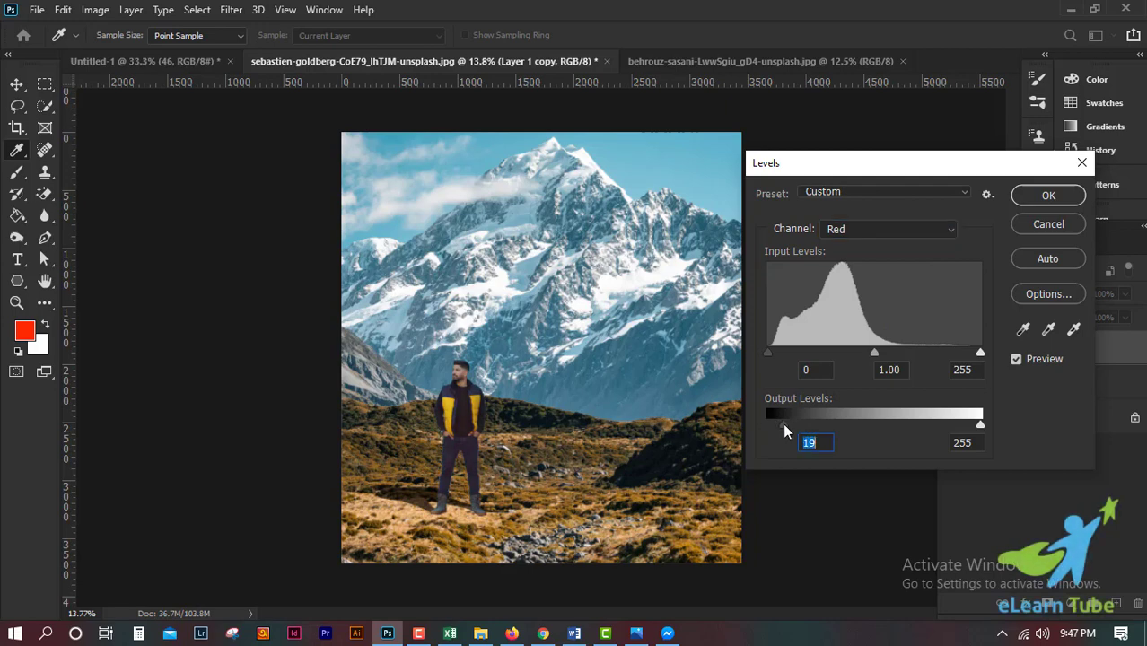
drag(780, 423, 767, 424)
click(1049, 198)
key(c)
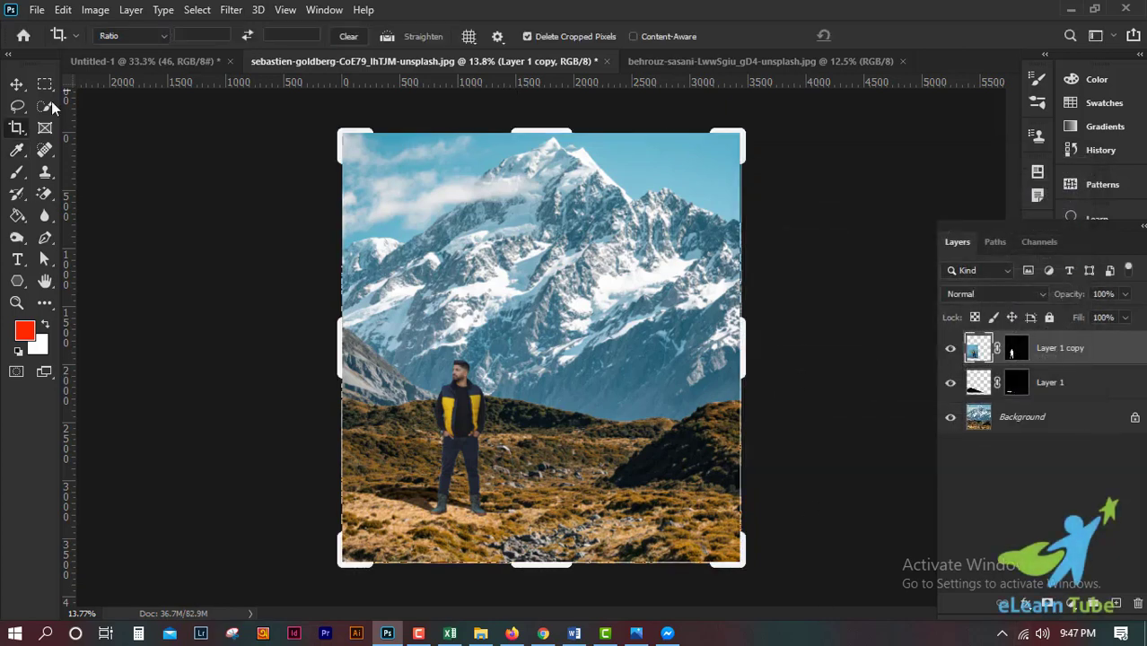
click(16, 85)
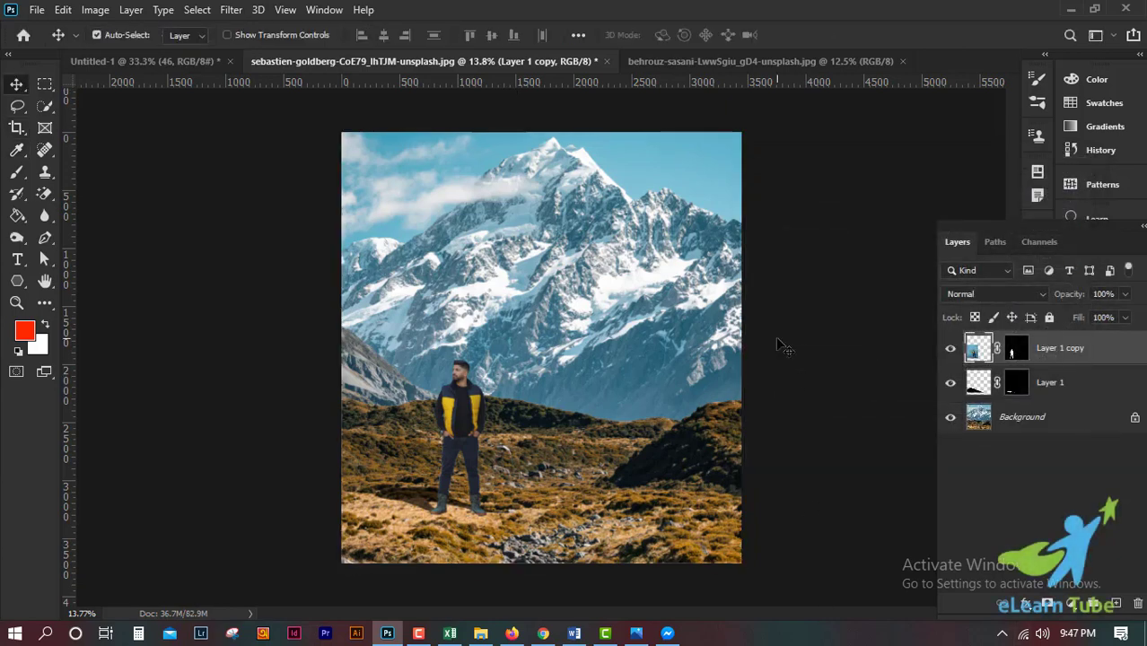
key(ctrl+plus)
key(ctrl+minus)
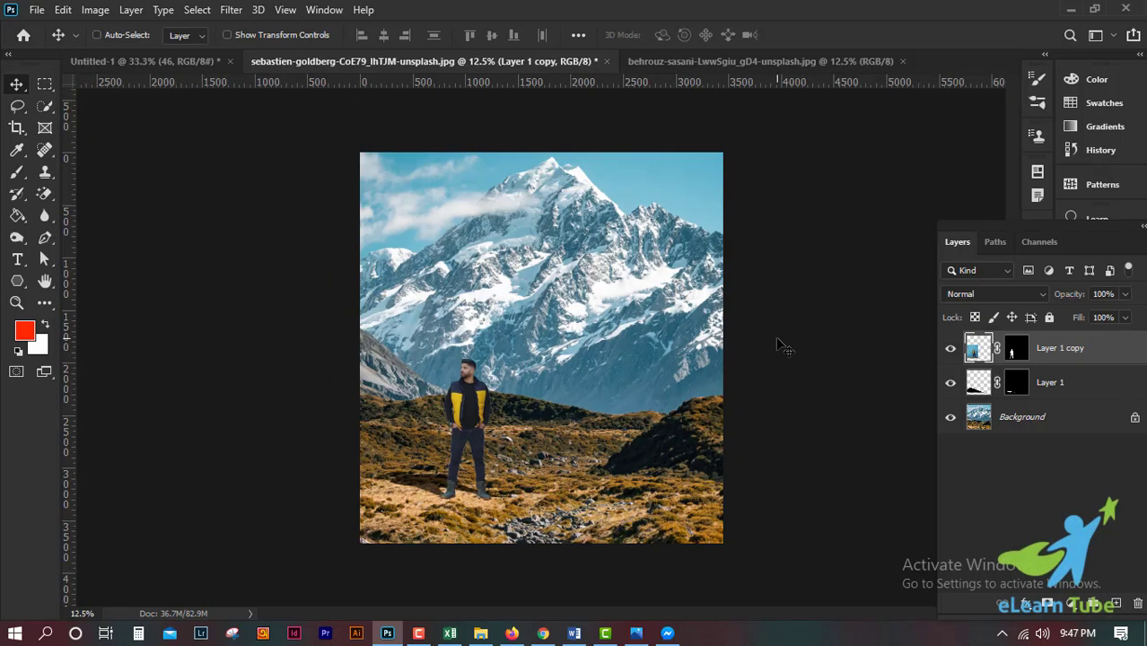
key(ctrl+plus)
key(ctrl+plus)
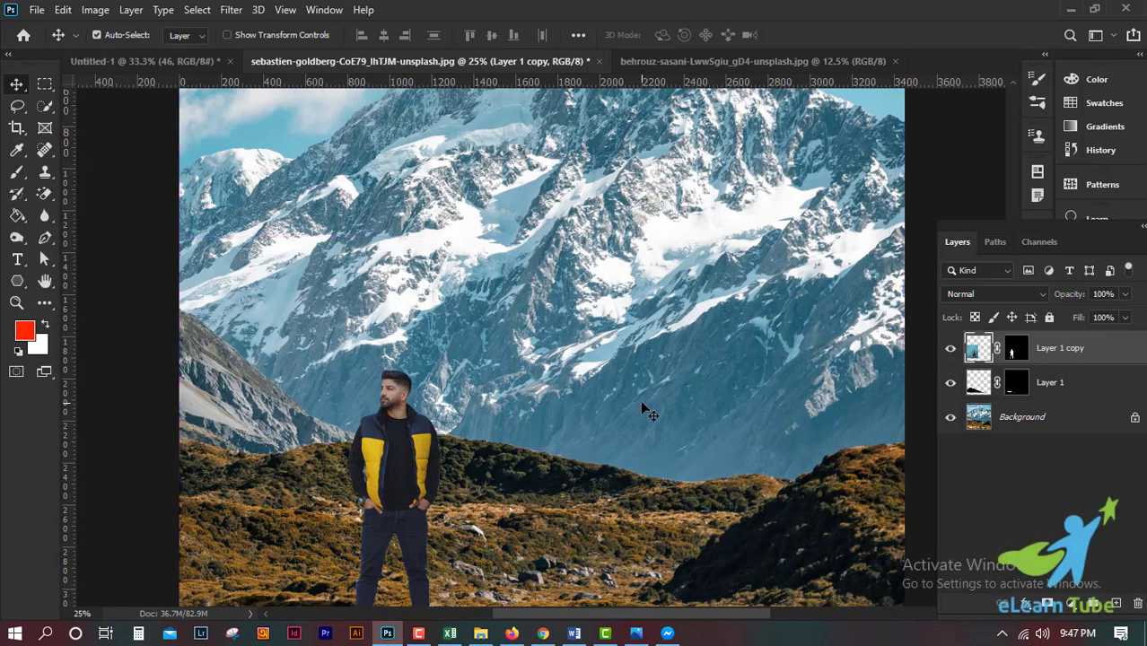
scroll(662, 417, down, 2)
scroll(662, 417, up, 1)
scroll(662, 417, up, 1)
scroll(663, 418, down, 1)
scroll(662, 417, down, 1)
scroll(662, 418, down, 1)
scroll(662, 417, up, 2)
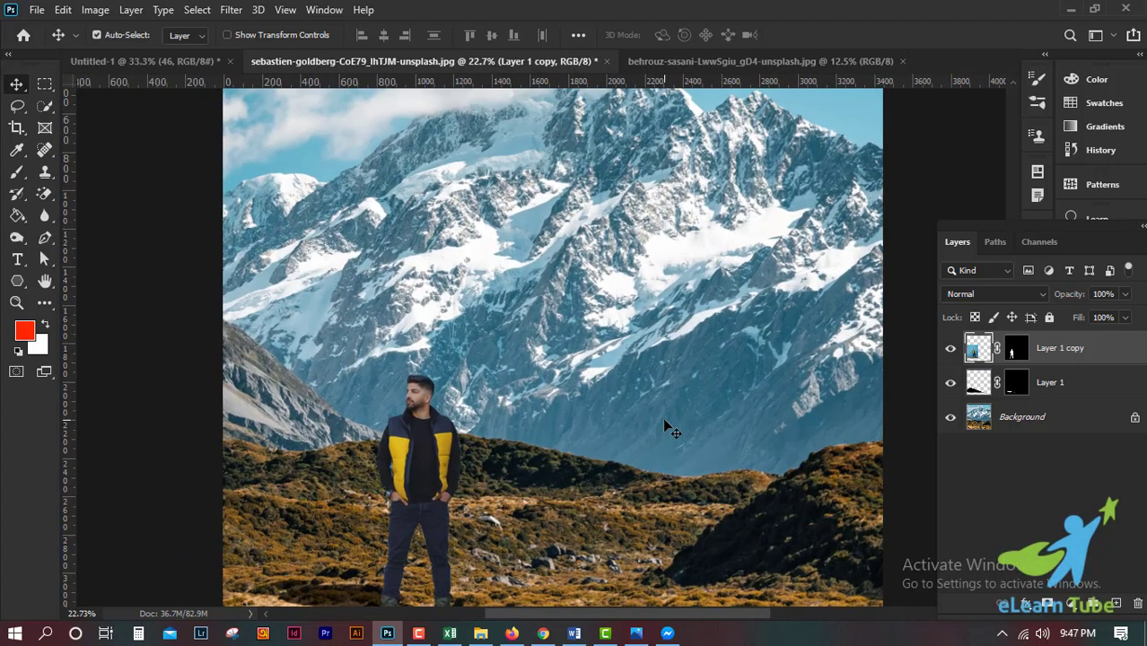
drag(543, 481, 633, 341)
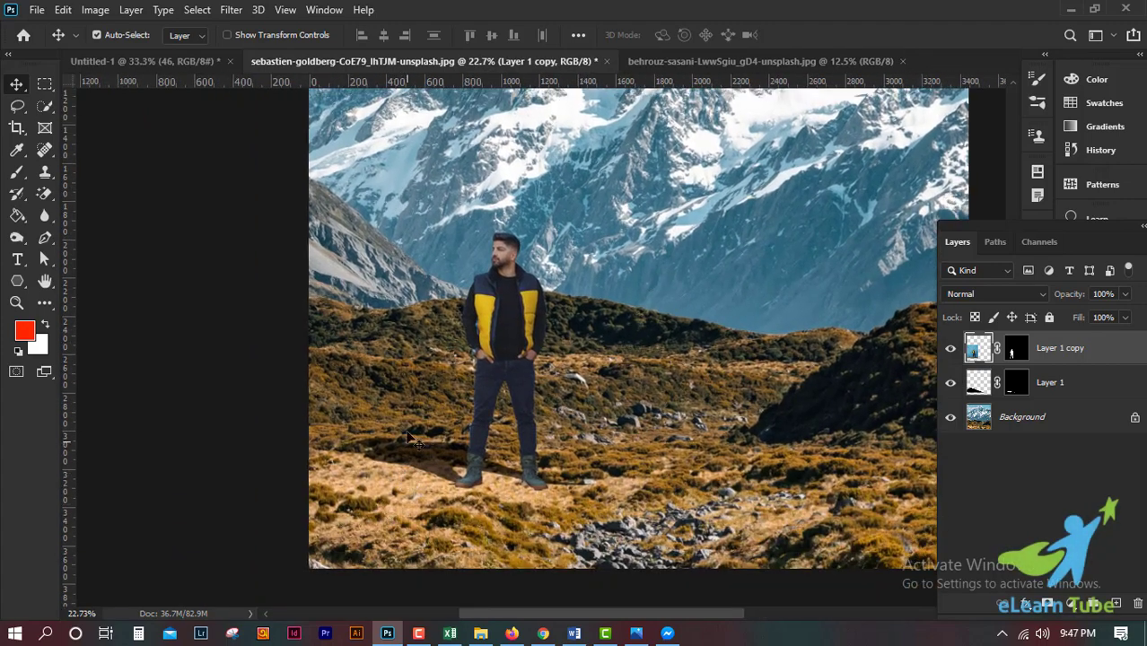
scroll(655, 370, down, 1)
scroll(656, 370, down, 1)
scroll(655, 364, up, 1)
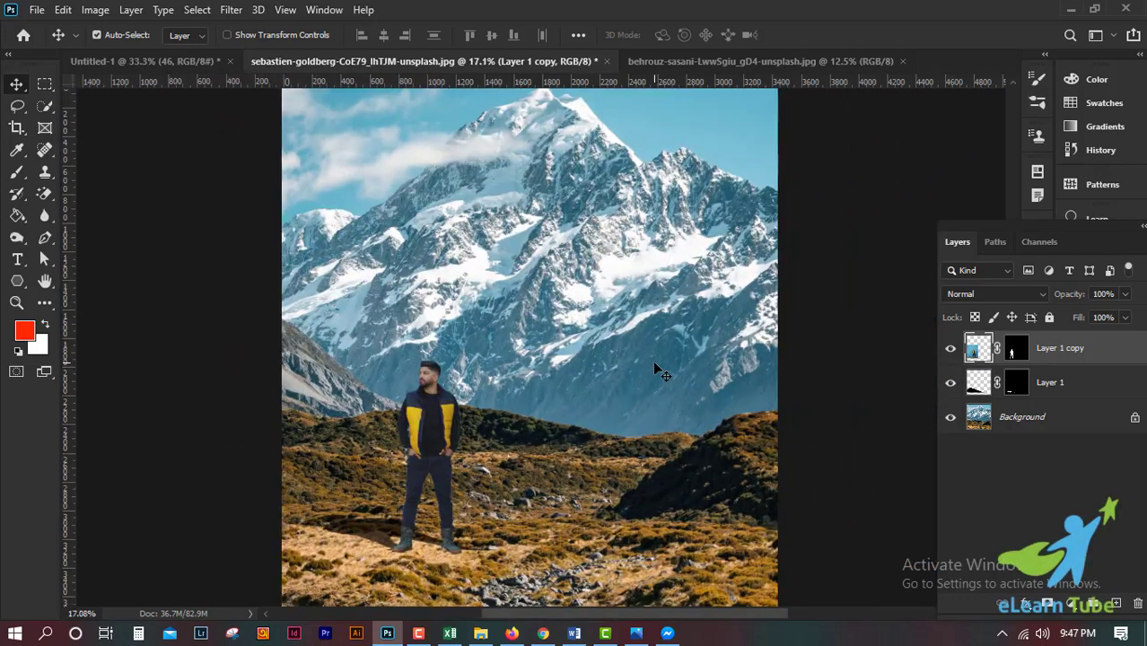
scroll(654, 364, down, 1)
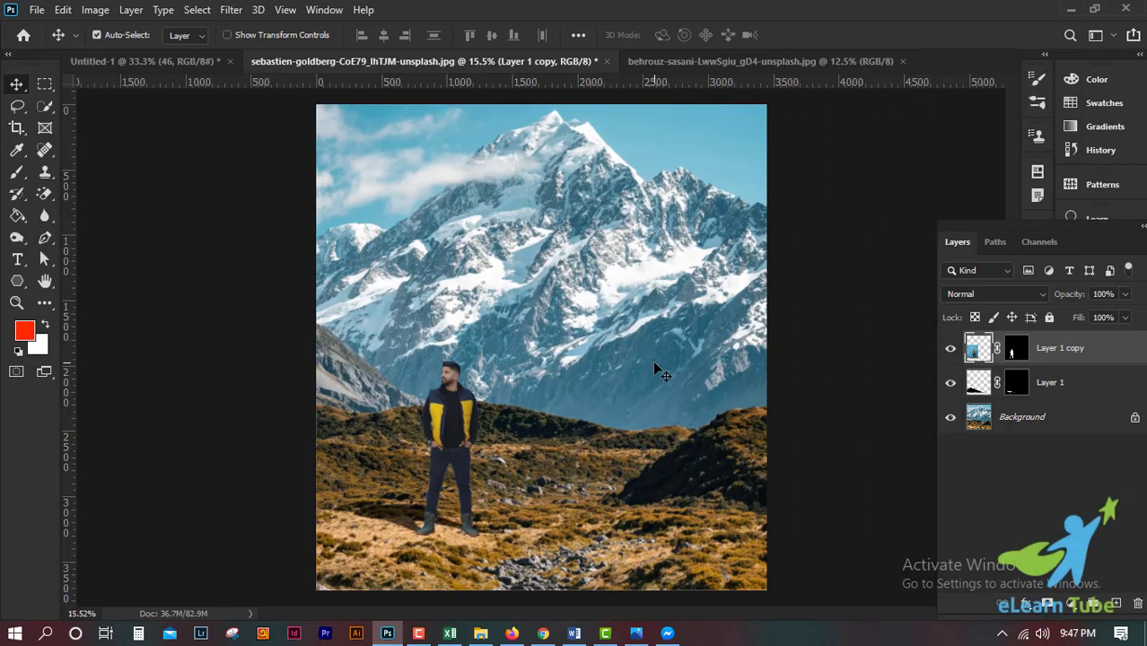